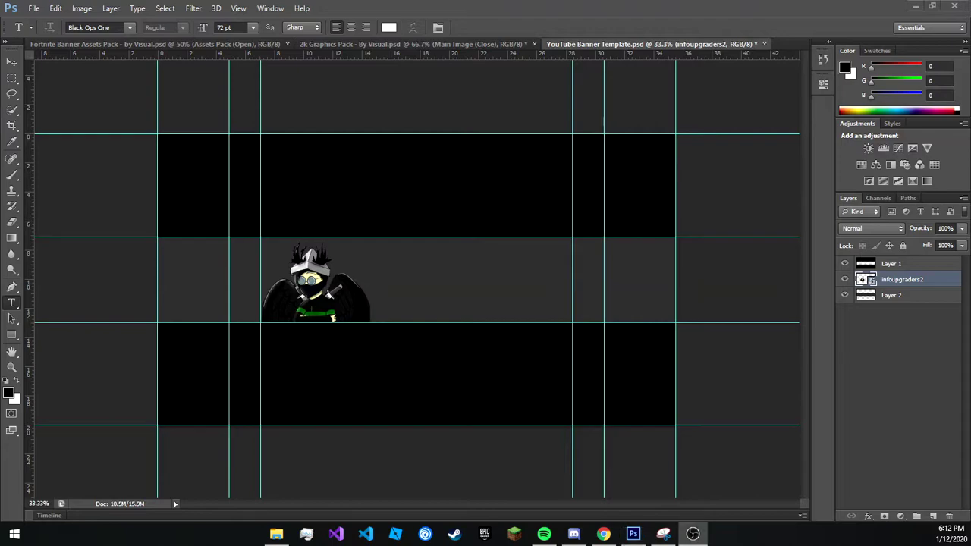
Type 'INfoUpgraders' as a new text layer beside the character.
{"action": "left_click", "coordinate": [460, 284]}
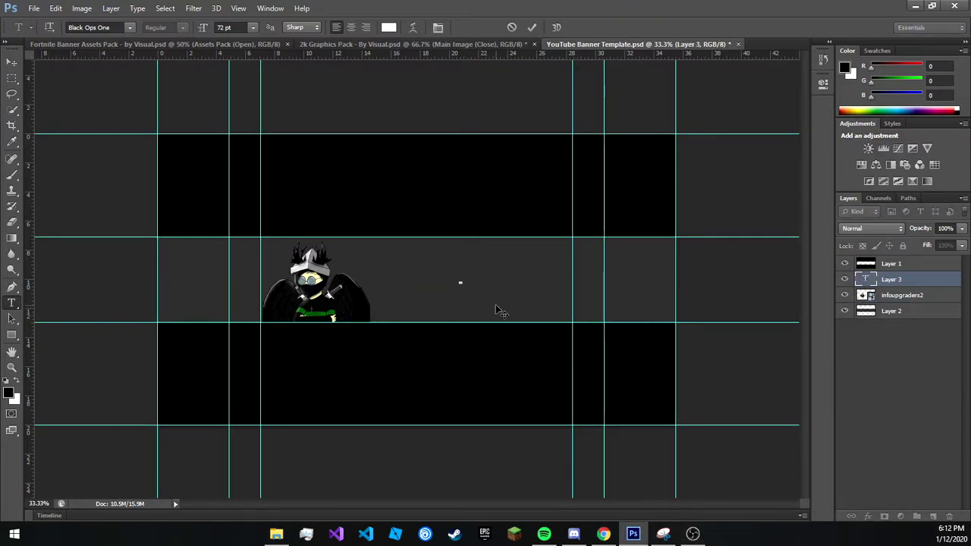
{"action": "type", "text": "INfoUP"}
{"action": "key", "text": "BackSpace"}
{"action": "type", "text": "pgraders"}
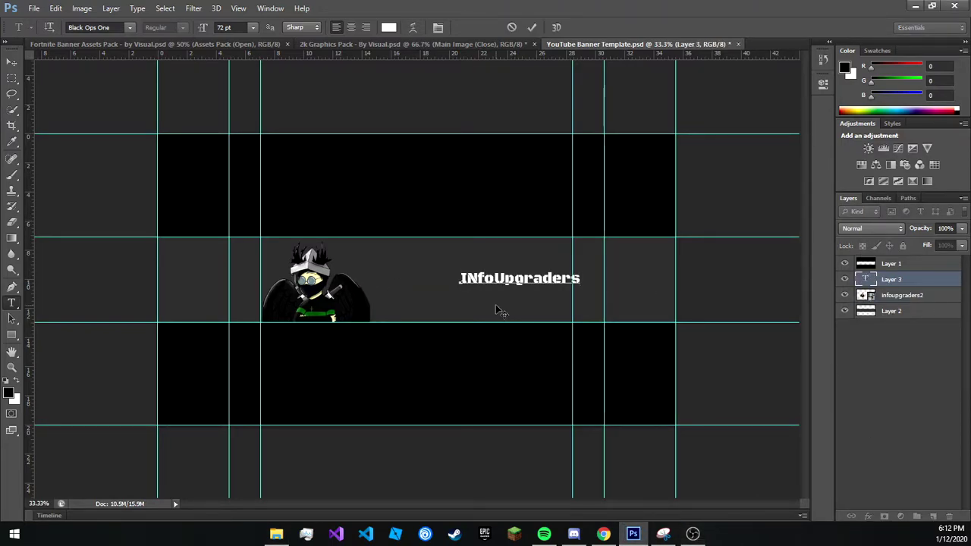
{"action": "key", "text": "ctrl+Return"}
Set the INfoUpgraders text to the Burbank Big Regular font.
{"action": "double_click", "coordinate": [523, 279]}
{"action": "left_click", "coordinate": [130, 27]}
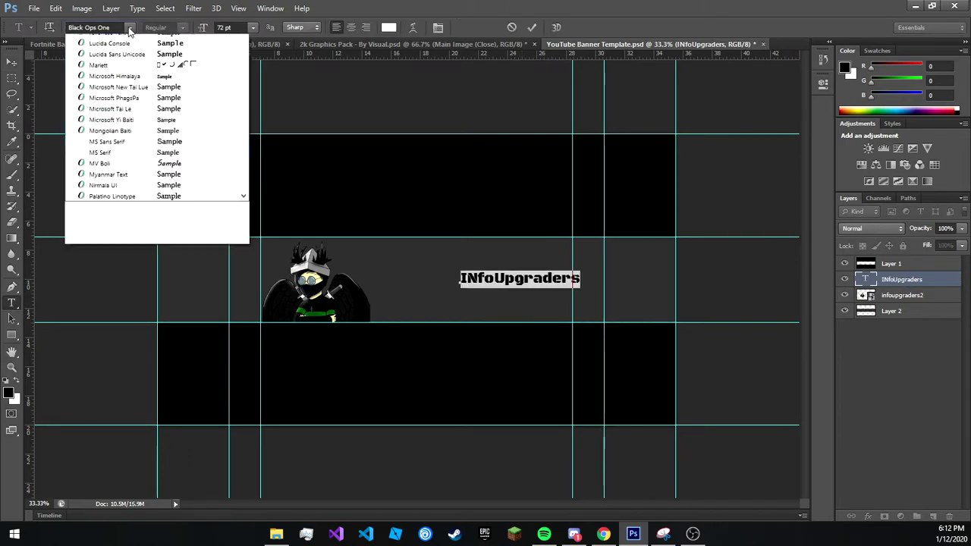
{"action": "key", "text": "Down"}
{"action": "key", "text": "Return"}
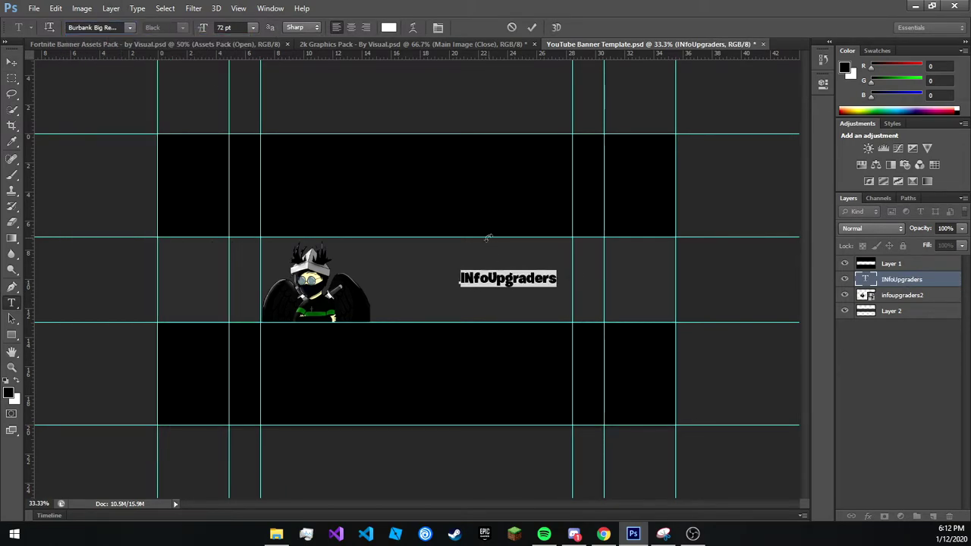
Scale the text to about 161.76 pt beside the character and move its layer below infoupgraders2.
{"action": "mouse_move", "coordinate": [504, 281]}
{"action": "left_mouse_down"}
{"action": "mouse_move", "coordinate": [436, 289]}
{"action": "mouse_move", "coordinate": [574, 266]}
{"action": "mouse_move", "coordinate": [537, 287]}
{"action": "mouse_move", "coordinate": [570, 265]}
{"action": "left_mouse_up"}
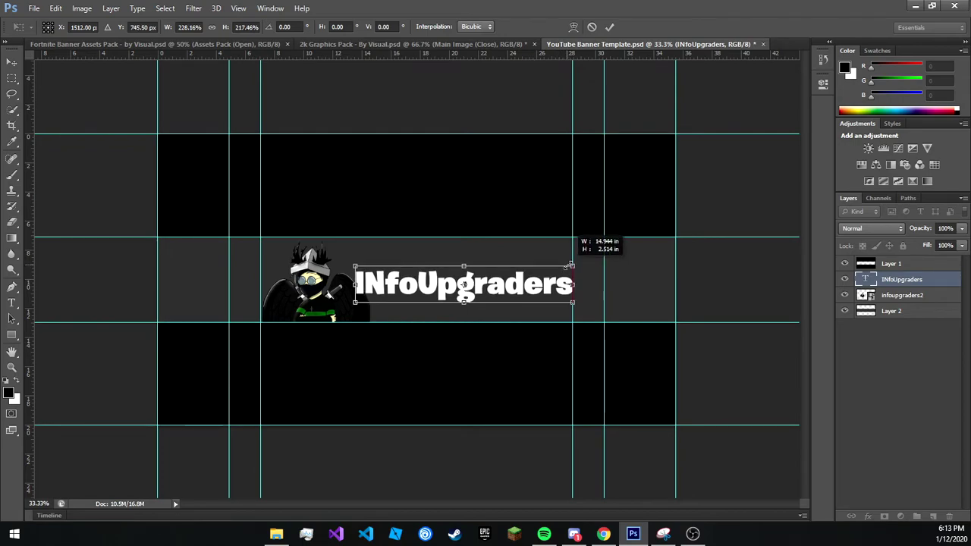
{"action": "key", "text": "Return"}
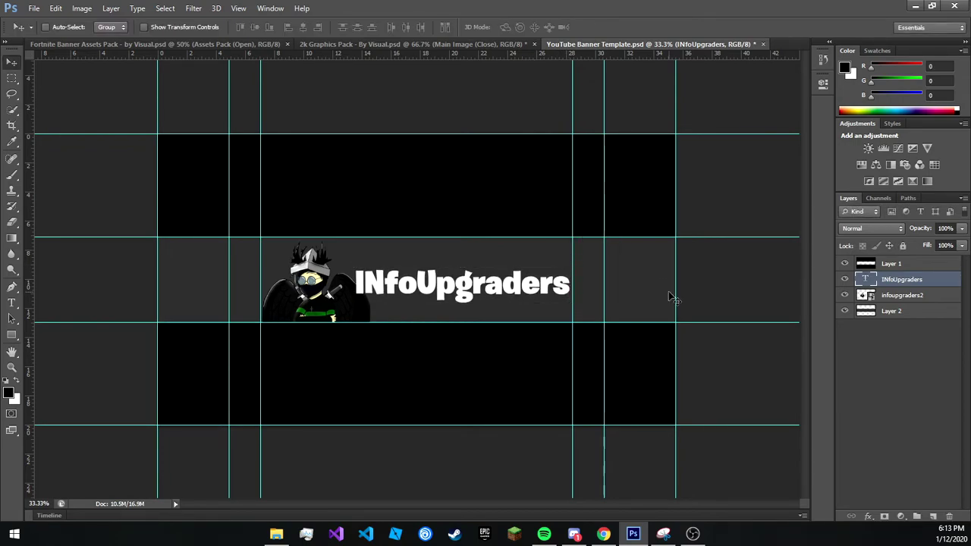
{"action": "left_click_drag", "start_coordinate": [932, 278], "coordinate": [923, 295]}
Try Cocogoose Pro and then Cocogoose on the text, shrinking it to about 77%.
{"action": "double_click", "coordinate": [865, 295]}
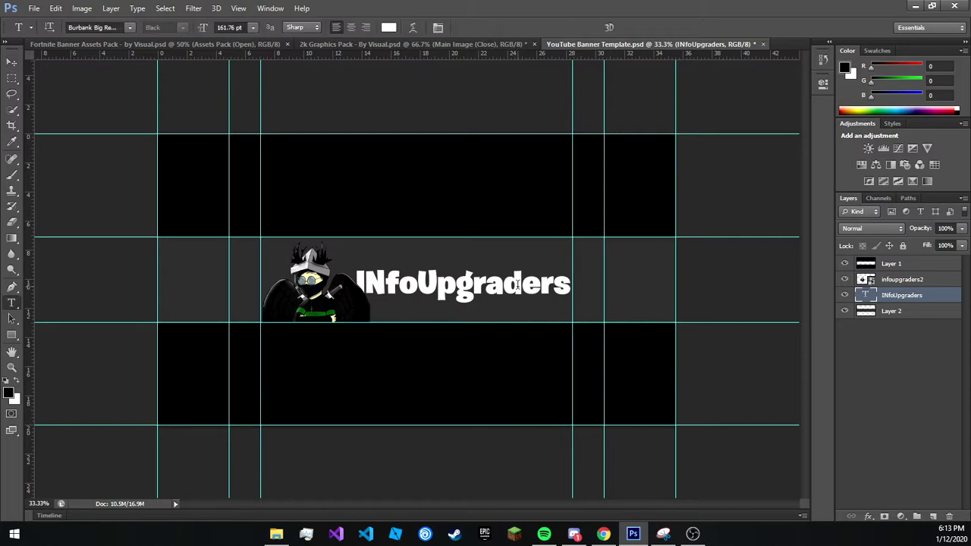
{"action": "left_click", "coordinate": [130, 28]}
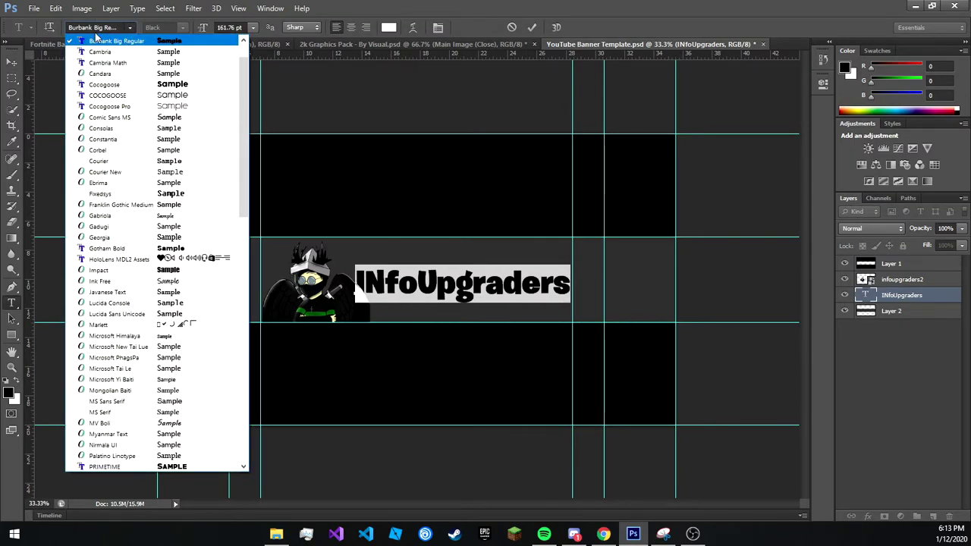
{"action": "left_click", "coordinate": [162, 106]}
{"action": "left_click", "coordinate": [130, 27]}
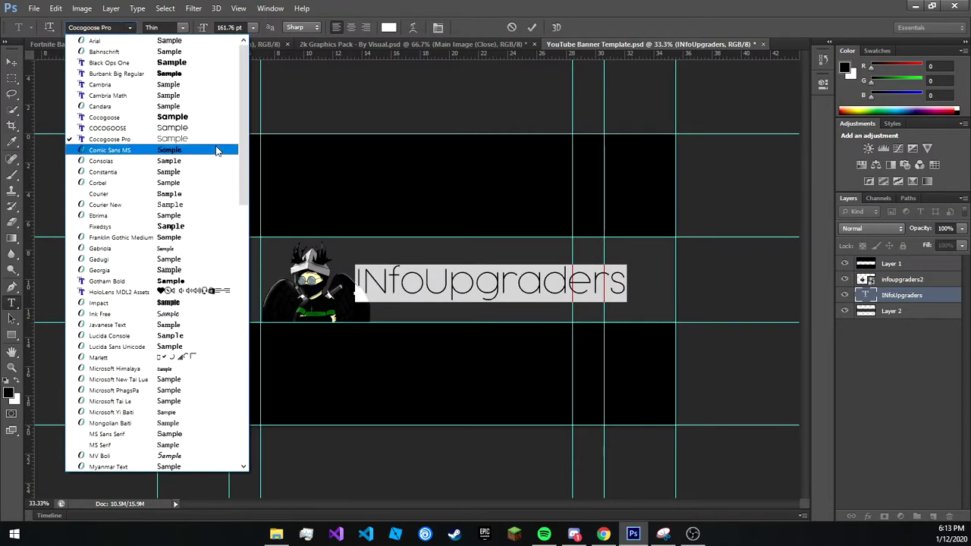
{"action": "left_click", "coordinate": [192, 117]}
{"action": "key", "text": "ctrl+Return"}
{"action": "key", "text": "v"}
{"action": "key", "text": "ctrl+t"}
{"action": "left_click_drag", "start_coordinate": [640, 259], "coordinate": [571, 277]}
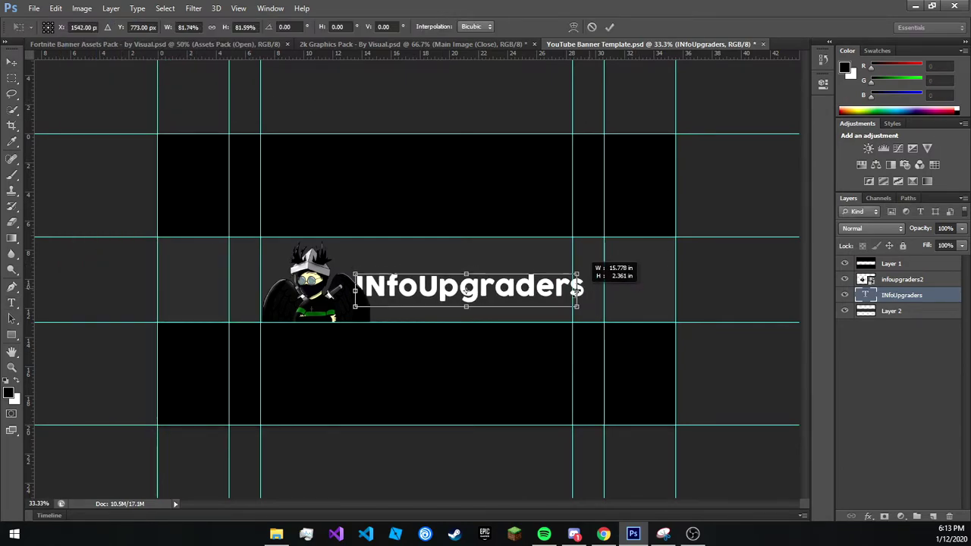
{"action": "key", "text": "Return"}
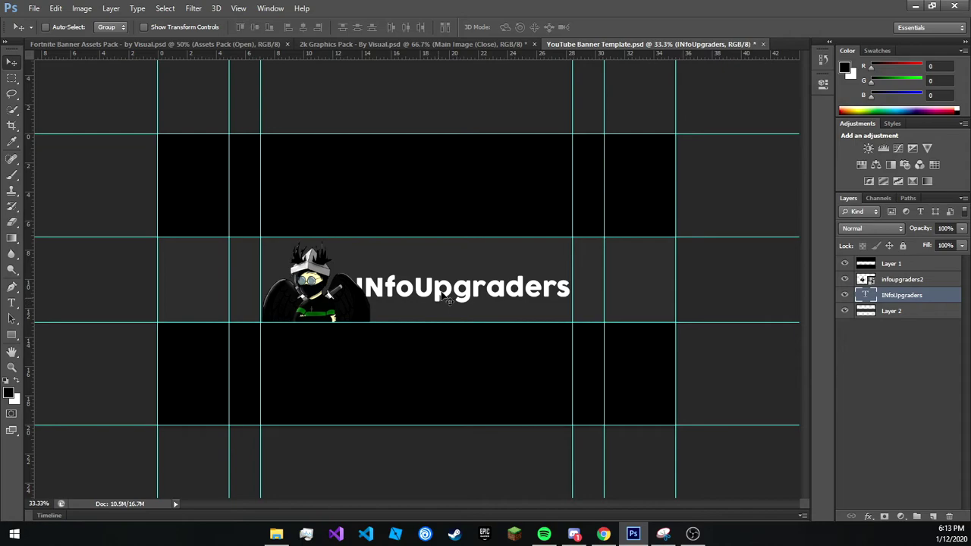
Switch the text to The Next Font and enlarge it slightly.
{"action": "double_click", "coordinate": [414, 284]}
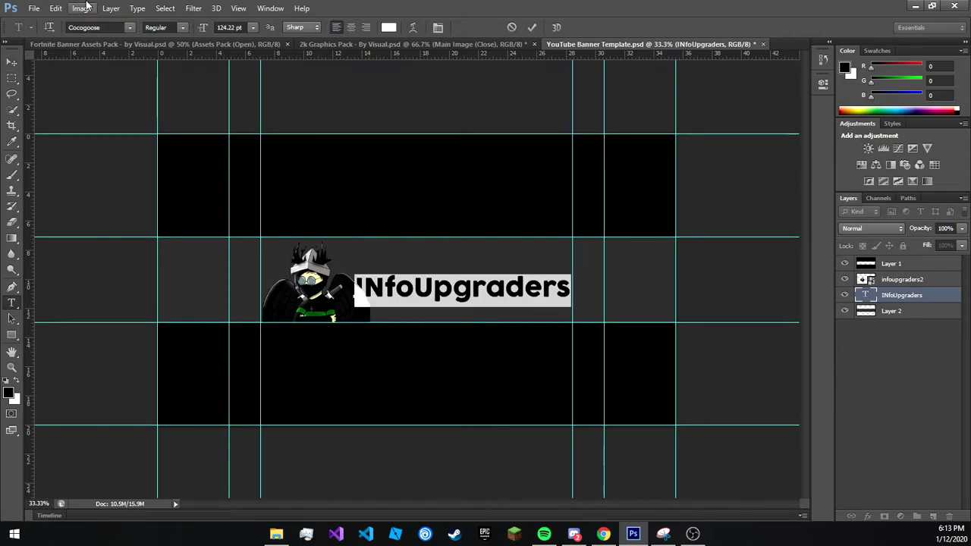
{"action": "key", "text": "Return"}
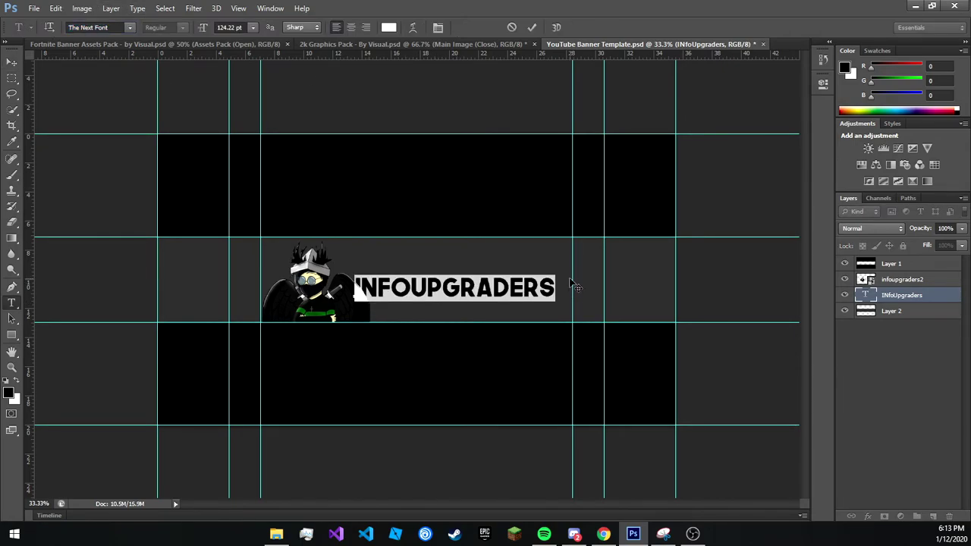
{"action": "key", "text": "ctrl+Return"}
{"action": "key", "text": "ctrl+t"}
{"action": "left_click_drag", "start_coordinate": [555, 277], "coordinate": [569, 271]}
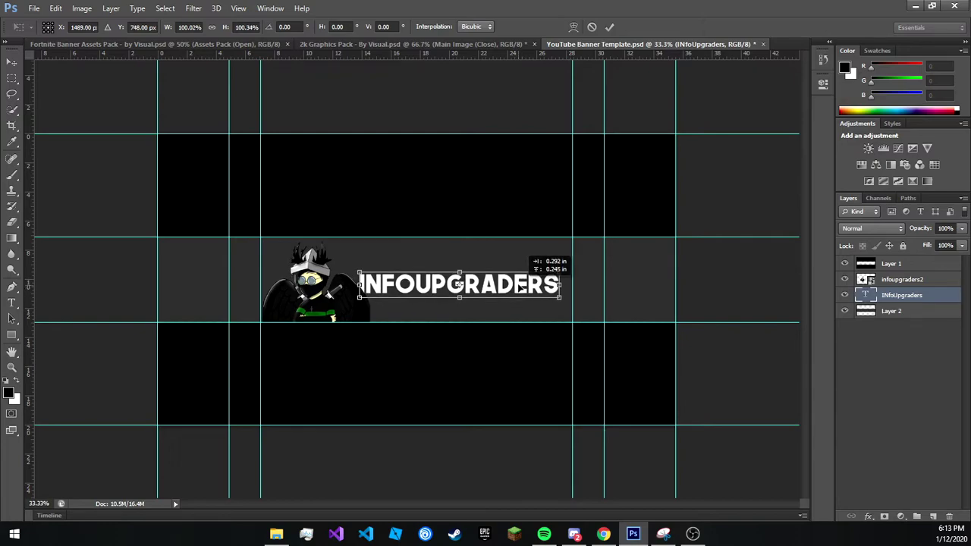
{"action": "key", "text": "Return"}
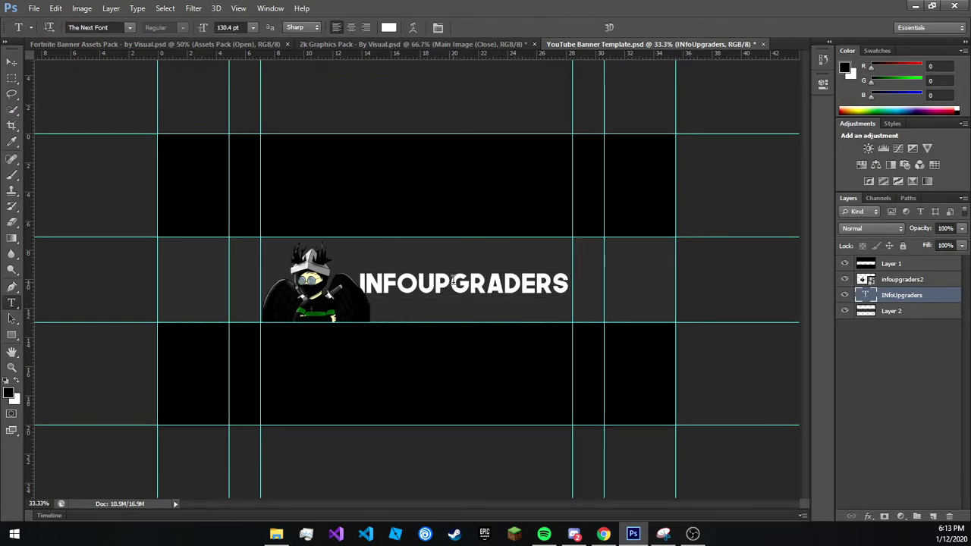
Switch the text to The Bold Font and enlarge it to about 136.91 pt.
{"action": "double_click", "coordinate": [453, 282]}
{"action": "key", "text": "Return"}
{"action": "key", "text": "ctrl+Return"}
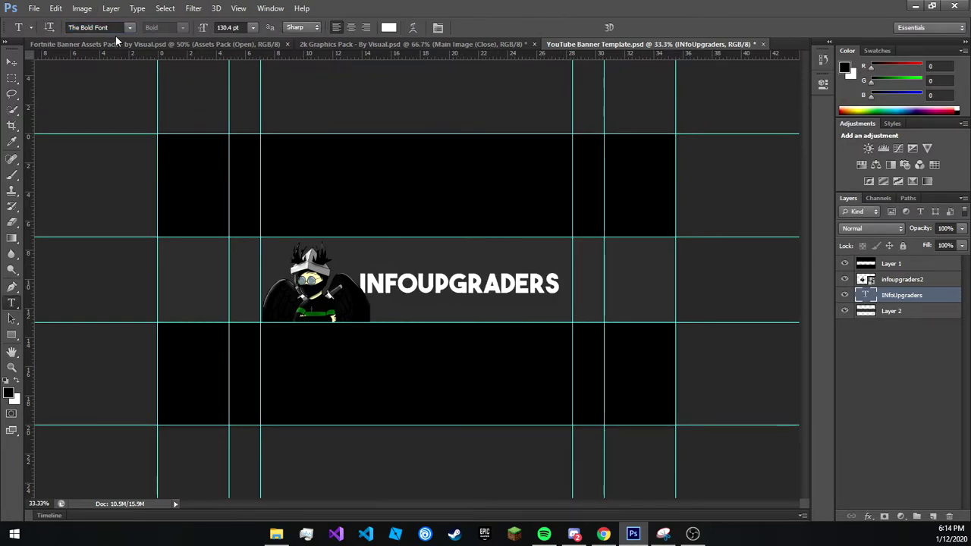
{"action": "key", "text": "ctrl+t"}
{"action": "left_click_drag", "start_coordinate": [560, 270], "coordinate": [570, 264]}
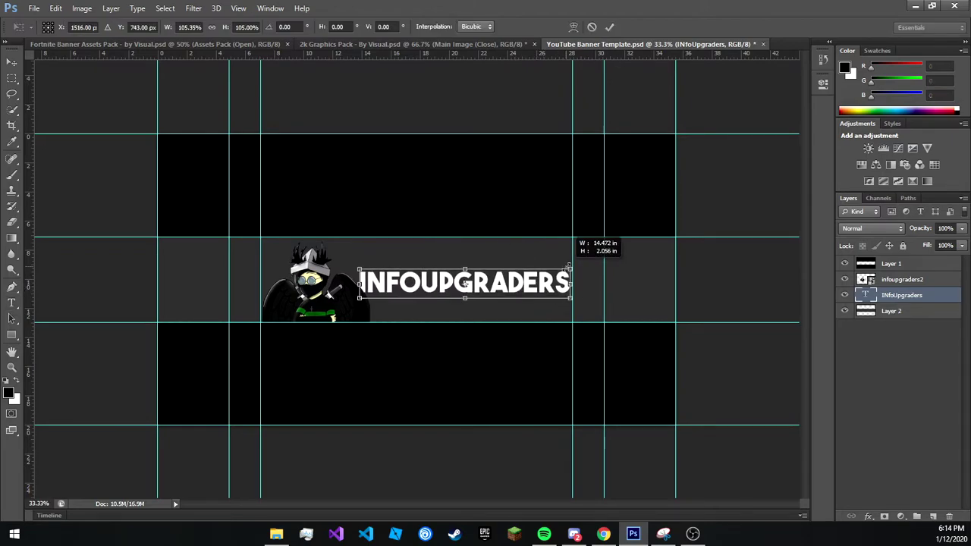
{"action": "key", "text": "Return"}
{"action": "left_click", "coordinate": [509, 223]}
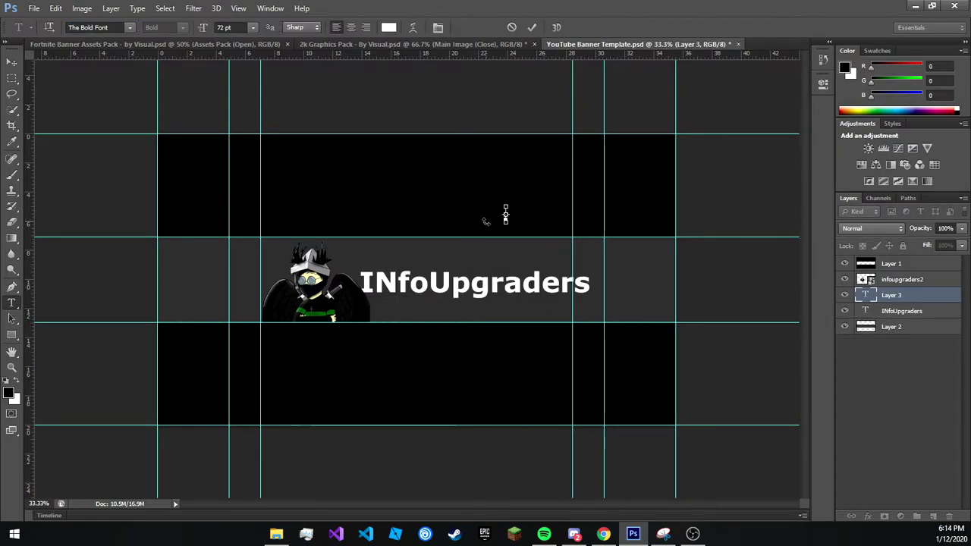
Discard the empty text layer and try Burbank, Cocogoose, The Bold Font, finally The Next Font.
{"action": "left_click", "coordinate": [901, 311]}
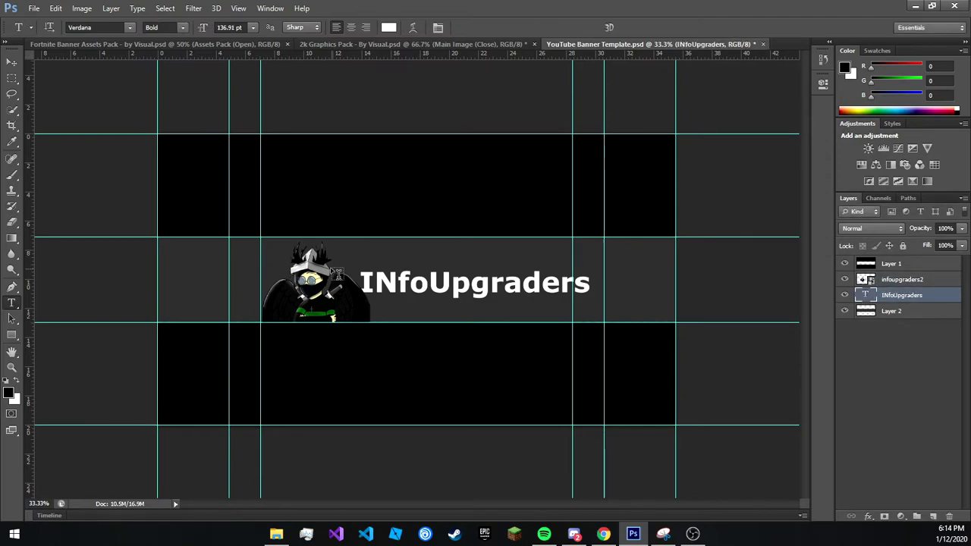
{"action": "double_click", "coordinate": [425, 284]}
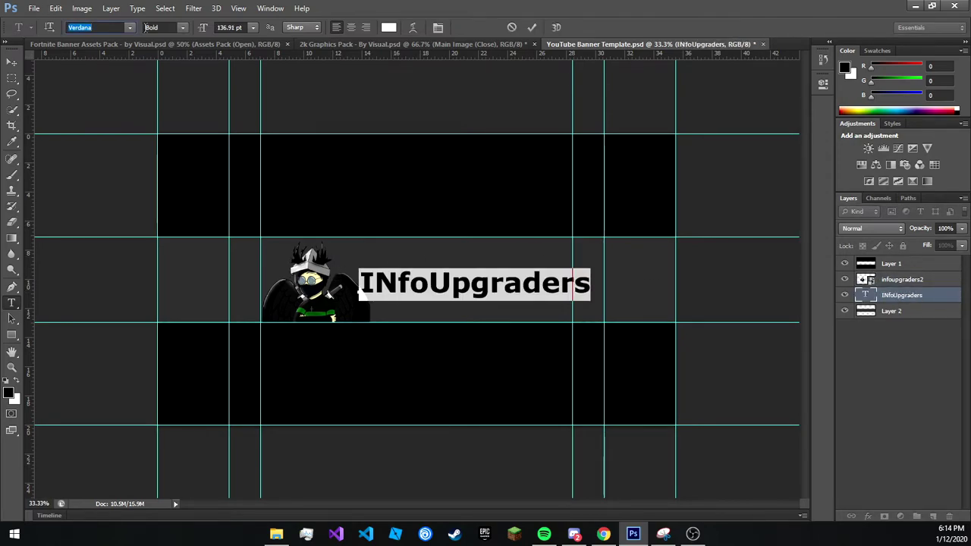
{"action": "type", "text": "Burbank Big Re..."}
{"action": "key", "text": "Return"}
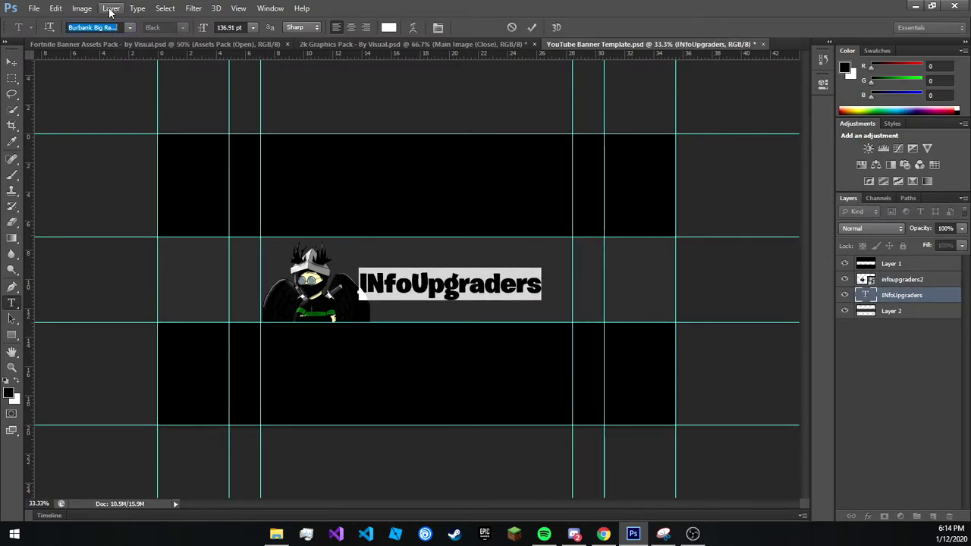
{"action": "type", "text": "Cambria"}
{"action": "left_click", "coordinate": [130, 28]}
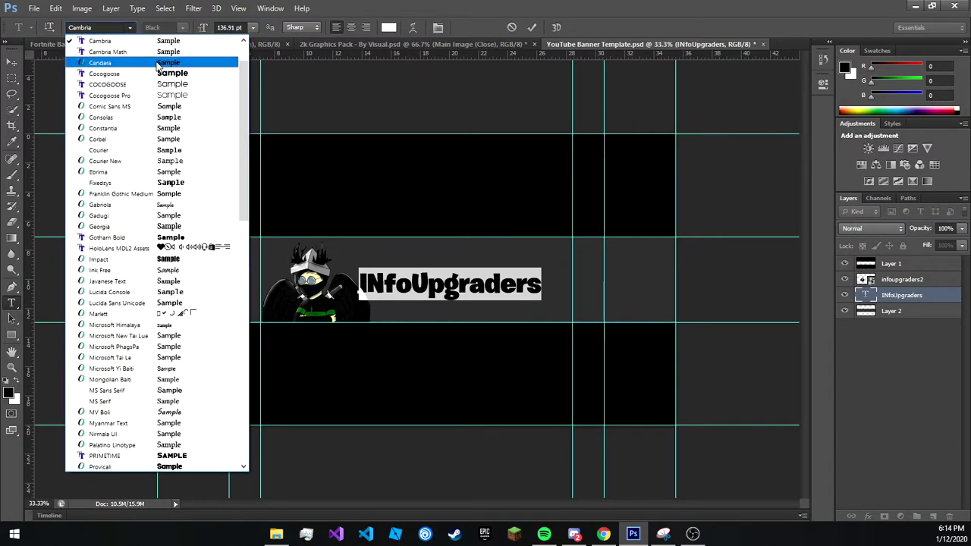
{"action": "left_click", "coordinate": [166, 74]}
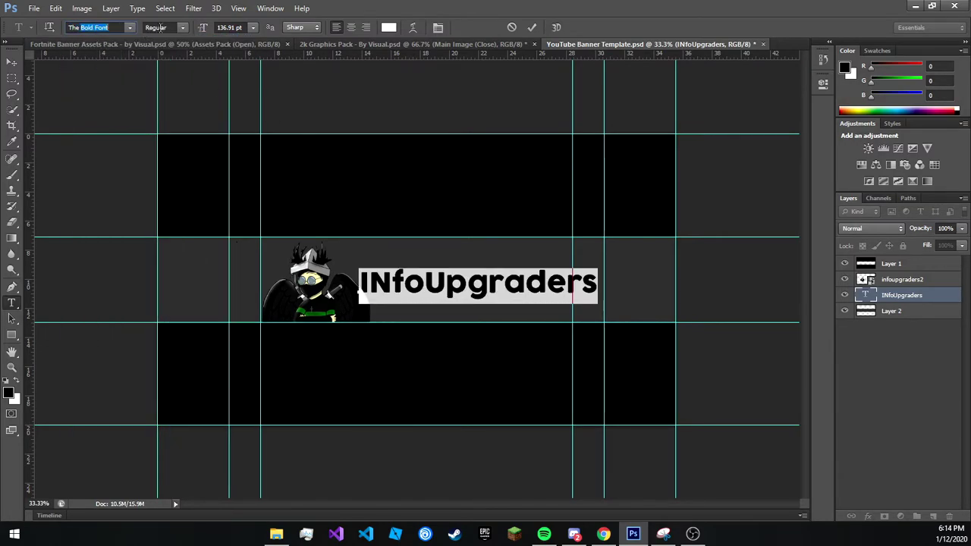
{"action": "key", "text": "Return"}
{"action": "key", "text": "Return"}
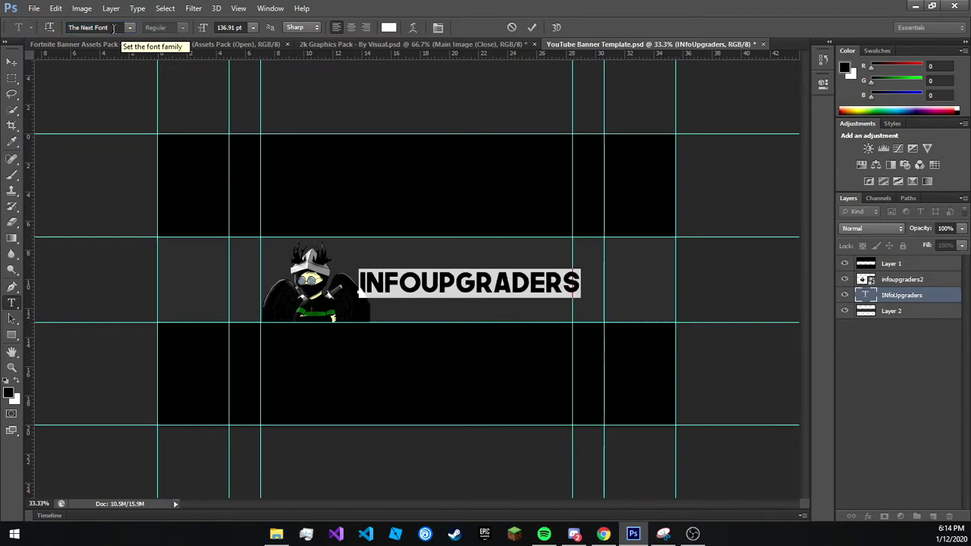
{"action": "key", "text": "ctrl+Return"}
{"action": "key", "text": "v"}
Resize the INFOUPGRADERS text to about 96% and nudge it beside the character.
{"action": "key", "text": "ctrl+t"}
{"action": "left_click_drag", "start_coordinate": [581, 267], "coordinate": [571, 272]}
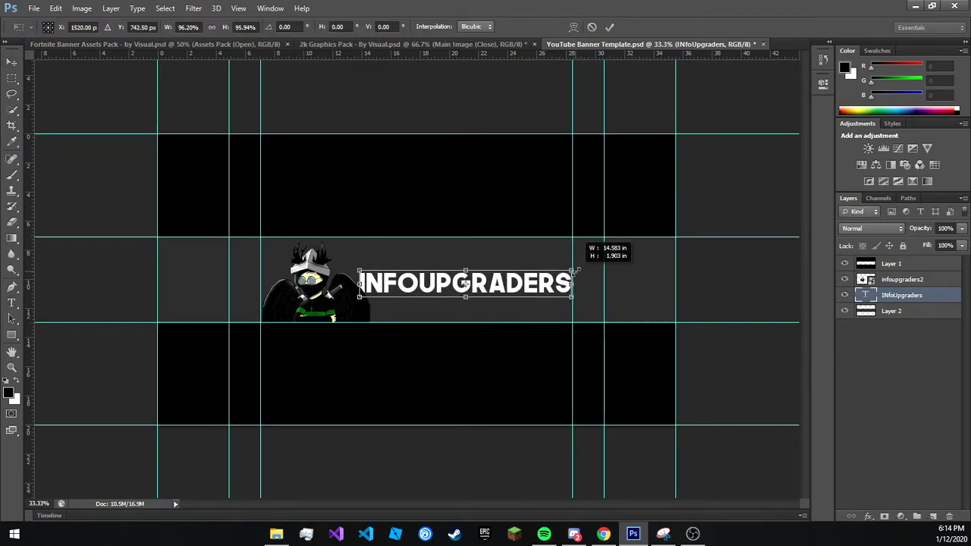
{"action": "key", "text": "Return"}
{"action": "left_click_drag", "start_coordinate": [485, 265], "coordinate": [482, 266]}
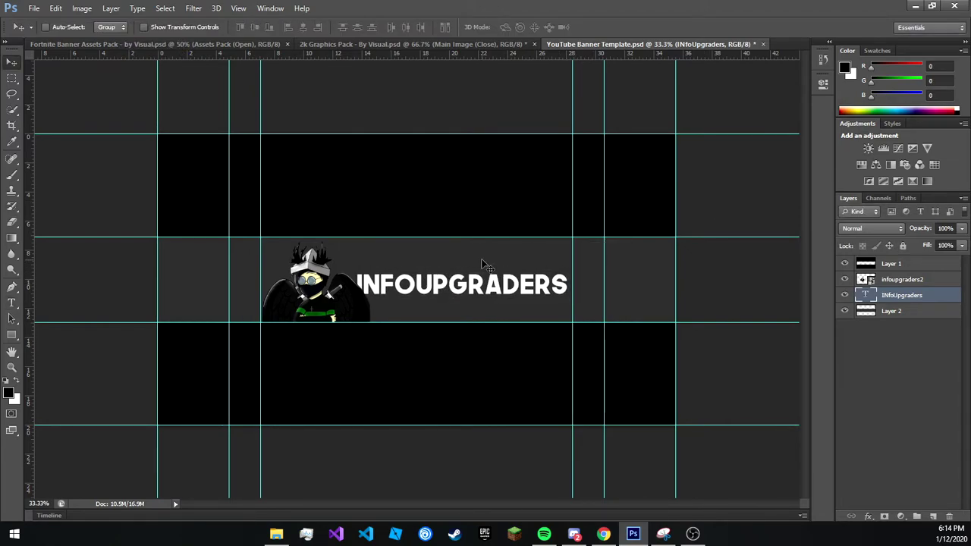
{"action": "key", "text": "ctrl+t"}
{"action": "left_click_drag", "start_coordinate": [566, 269], "coordinate": [574, 271]}
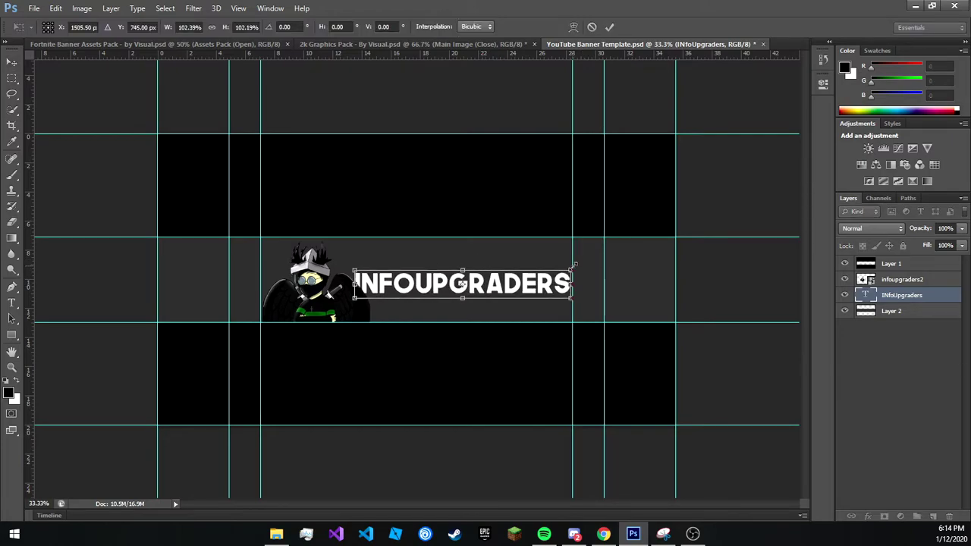
{"action": "key", "text": "Return"}
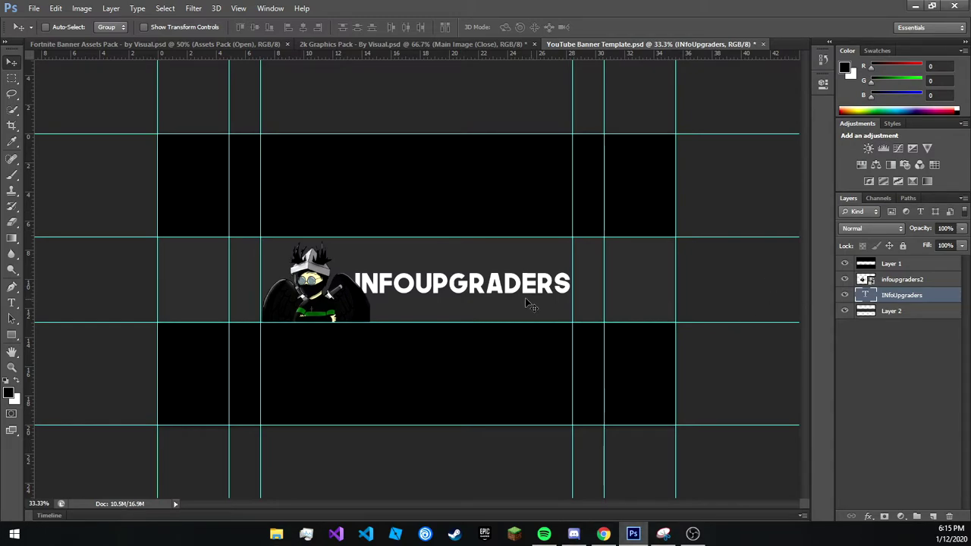
Open the text layer's Layer Style and try the green and orange style presets.
{"action": "double_click", "coordinate": [933, 302]}
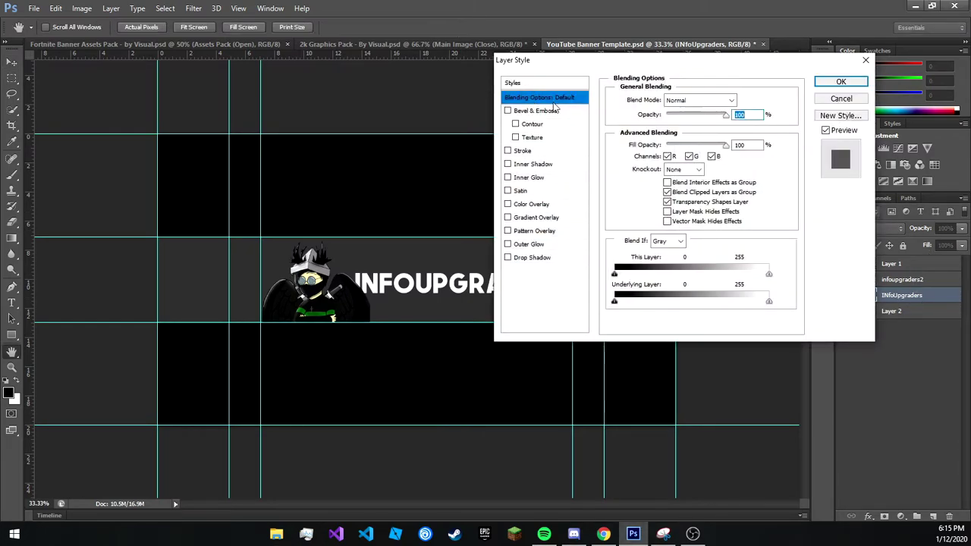
{"action": "left_click", "coordinate": [534, 85]}
{"action": "left_click", "coordinate": [740, 133]}
{"action": "left_click_drag", "start_coordinate": [648, 71], "coordinate": [657, 74]}
{"action": "left_click", "coordinate": [536, 220]}
{"action": "left_click", "coordinate": [694, 128]}
{"action": "left_click", "coordinate": [835, 95]}
{"action": "left_click", "coordinate": [565, 85]}
{"action": "left_click", "coordinate": [702, 134]}
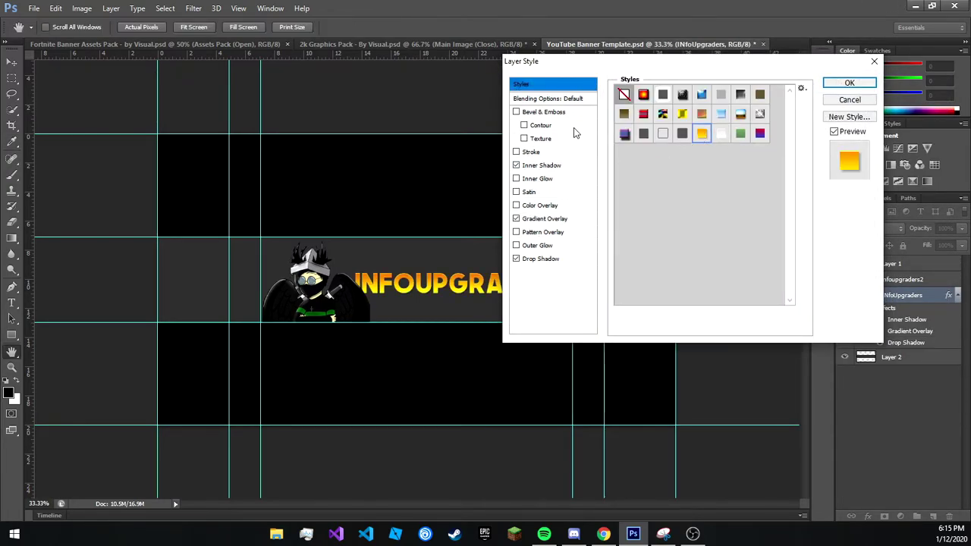
Change the gradient overlay's left colour stop to a green.
{"action": "left_click", "coordinate": [542, 165]}
{"action": "left_click", "coordinate": [545, 218]}
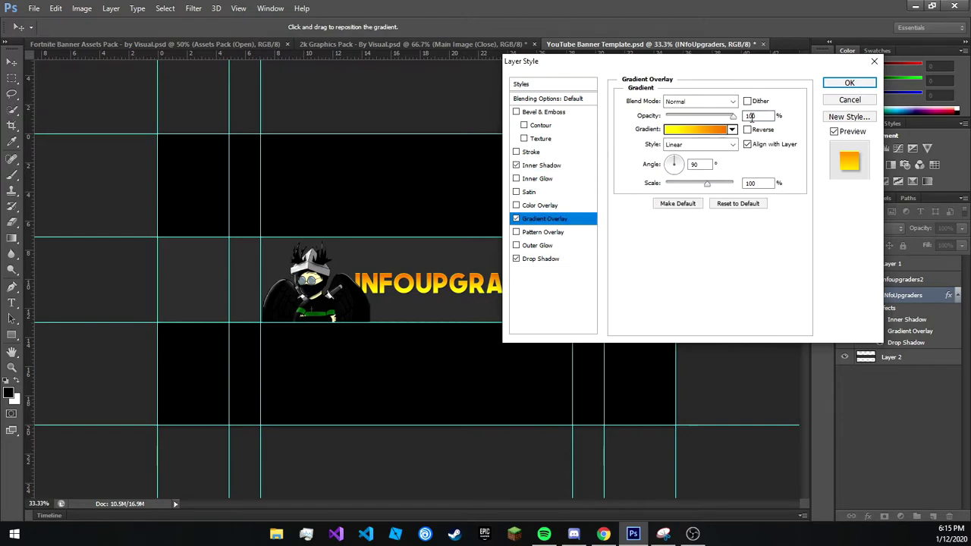
{"action": "left_click", "coordinate": [694, 128]}
{"action": "left_click", "coordinate": [620, 260]}
{"action": "double_click", "coordinate": [620, 261]}
{"action": "left_click_drag", "start_coordinate": [605, 170], "coordinate": [605, 190]}
{"action": "left_click", "coordinate": [724, 61]}
{"action": "left_click", "coordinate": [840, 95]}
Apply the green preset with gradient stops #4e5e4c and #72ad67 and close all dialogs.
{"action": "left_click", "coordinate": [521, 84]}
{"action": "left_click", "coordinate": [744, 138]}
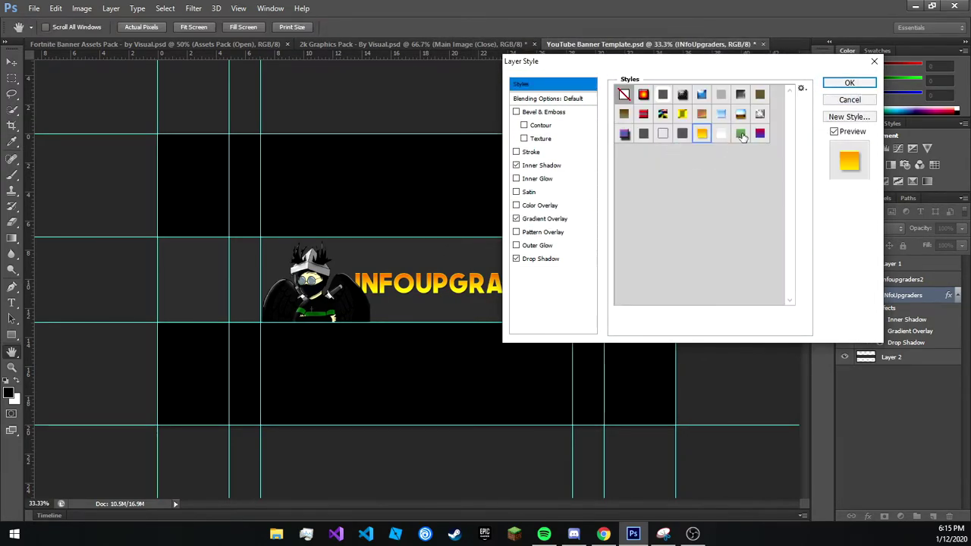
{"action": "left_click", "coordinate": [545, 219]}
{"action": "left_click", "coordinate": [694, 128]}
{"action": "double_click", "coordinate": [620, 261]}
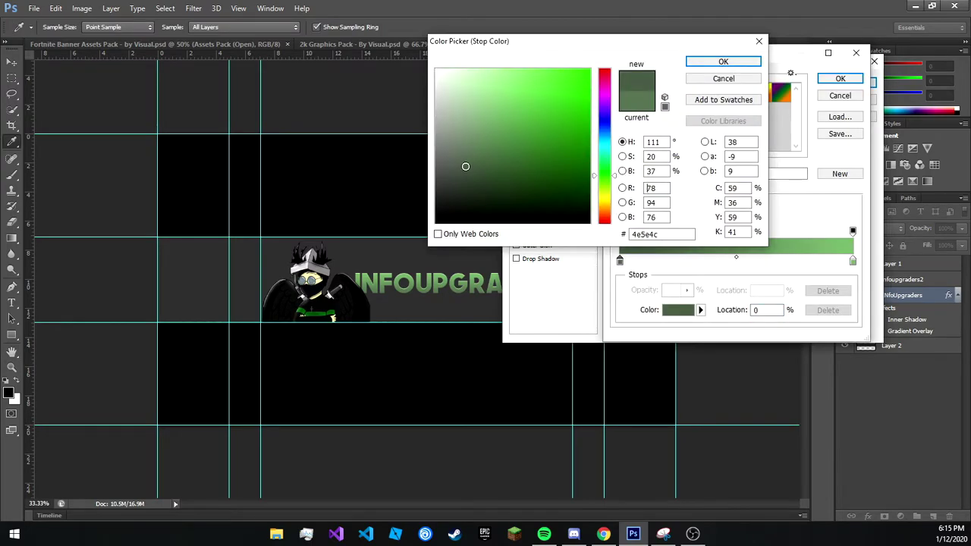
{"action": "key", "text": "Return"}
{"action": "left_click", "coordinate": [853, 260]}
{"action": "double_click", "coordinate": [852, 260]}
{"action": "left_click", "coordinate": [488, 97]}
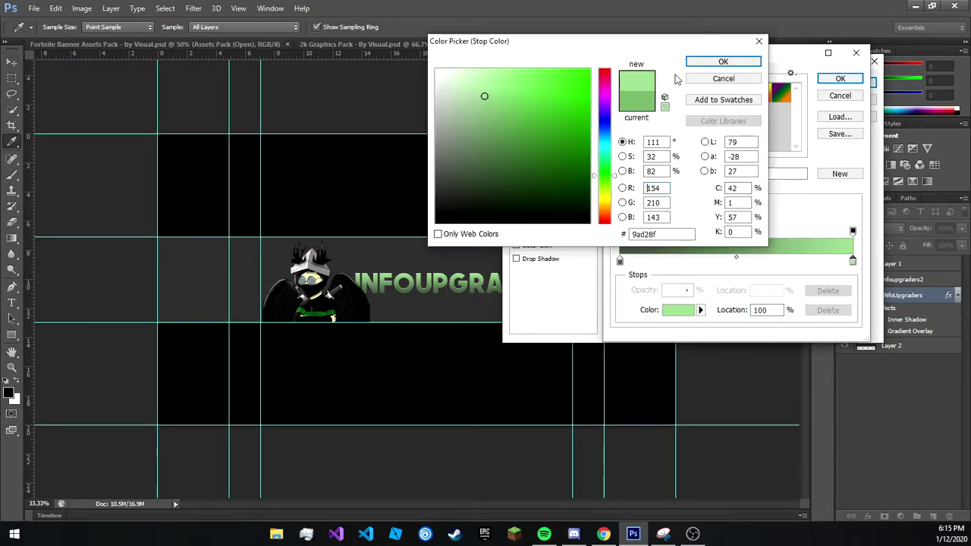
{"action": "left_click_drag", "start_coordinate": [487, 97], "coordinate": [497, 112]}
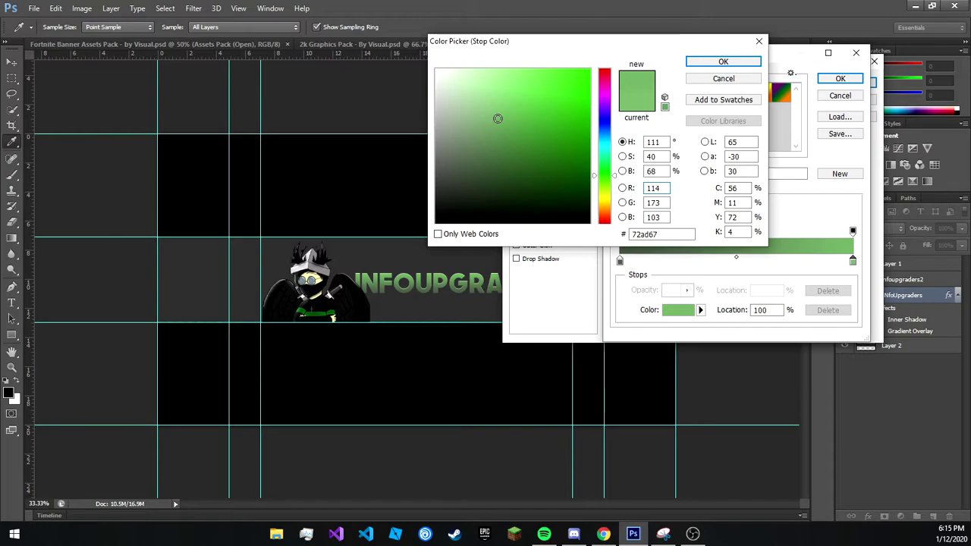
{"action": "key", "text": "Return"}
{"action": "key", "text": "Return"}
{"action": "key", "text": "Return"}
{"action": "left_click", "coordinate": [16, 95]}
{"action": "key", "text": "ctrl+plus"}
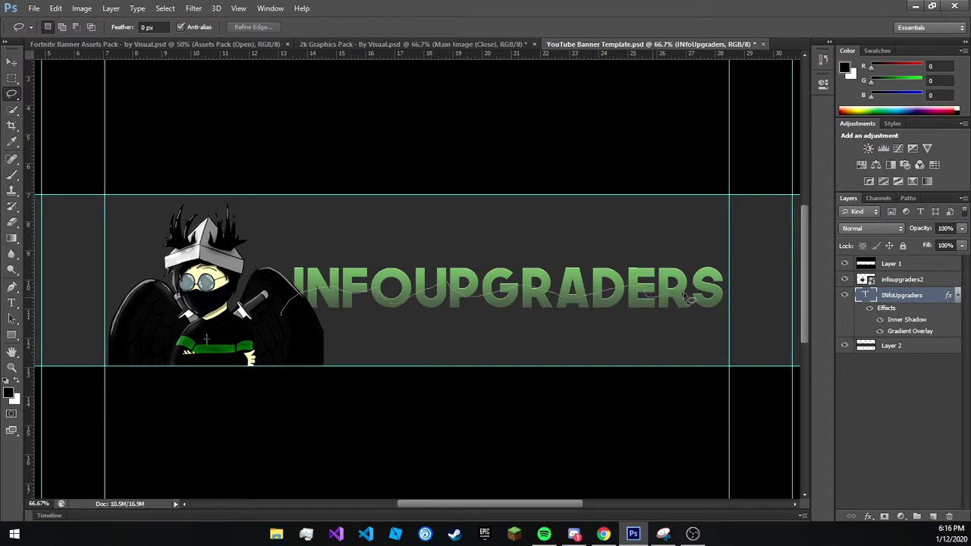
Try freehand selections under the text, nudging and then clearing them.
{"action": "left_click_drag", "start_coordinate": [686, 297], "coordinate": [405, 342]}
{"action": "left_click", "coordinate": [418, 336]}
{"action": "left_click_drag", "start_coordinate": [650, 287], "coordinate": [262, 328]}
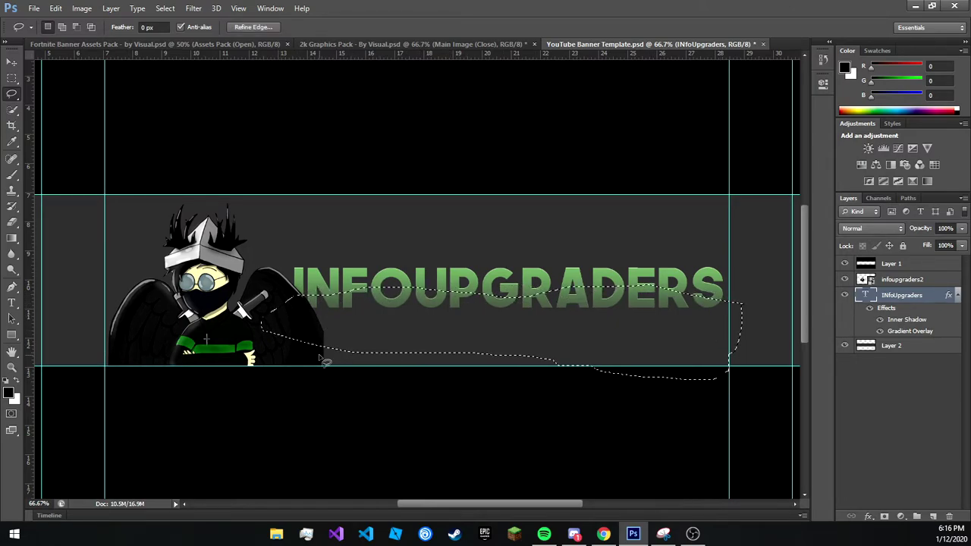
{"action": "key", "text": "shift+Right"}
{"action": "key", "text": "shift+Down"}
{"action": "left_click", "coordinate": [403, 322]}
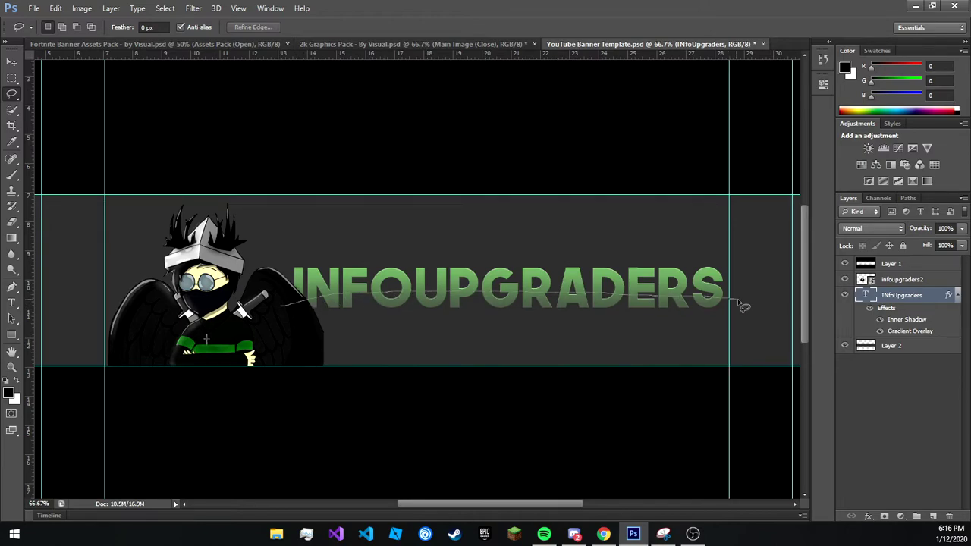
Lasso a rough area across the lower half of the letters.
{"action": "left_click_drag", "start_coordinate": [736, 302], "coordinate": [561, 386]}
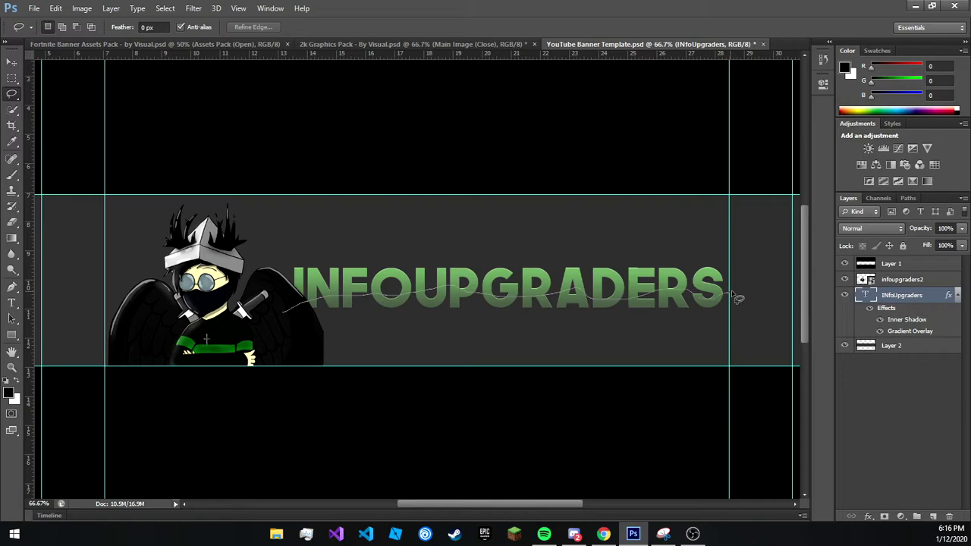
{"action": "left_click_drag", "start_coordinate": [281, 320], "coordinate": [279, 319]}
{"action": "right_click", "coordinate": [469, 316]}
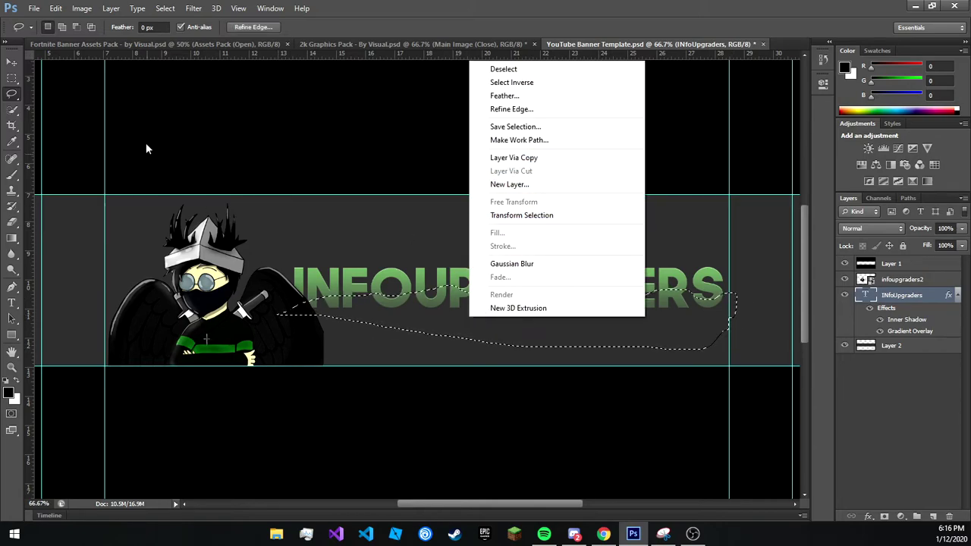
{"action": "right_click", "coordinate": [426, 308]}
{"action": "right_click", "coordinate": [425, 308]}
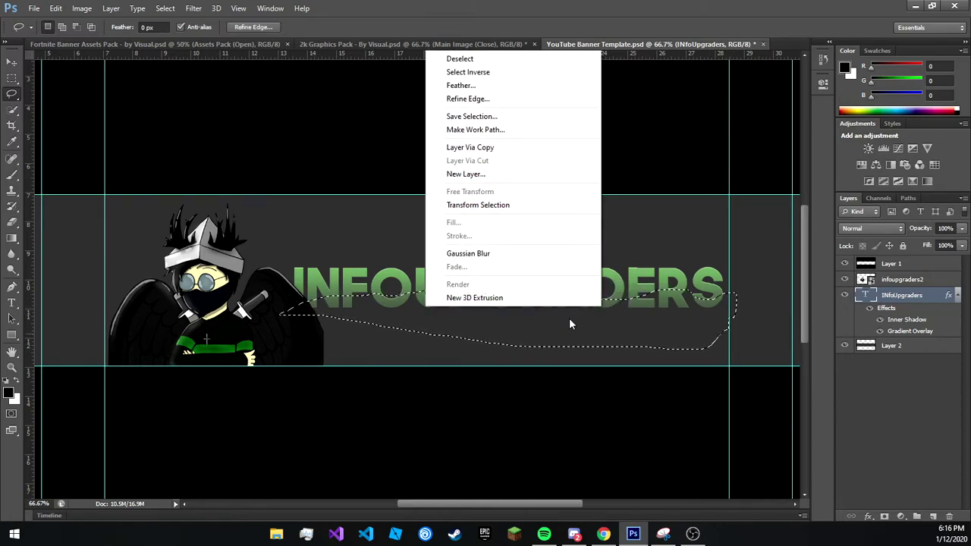
{"action": "left_click", "coordinate": [177, 180]}
{"action": "key", "text": "m"}
{"action": "right_click", "coordinate": [495, 312]}
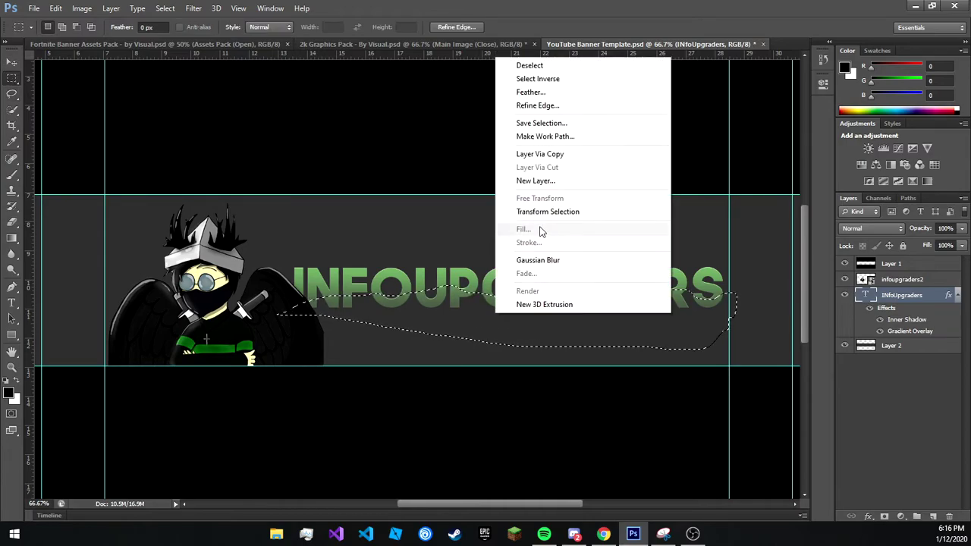
{"action": "left_click", "coordinate": [957, 295]}
Fill the selection with black on a new layer and deselect.
{"action": "left_click", "coordinate": [933, 516]}
{"action": "right_click", "coordinate": [620, 323]}
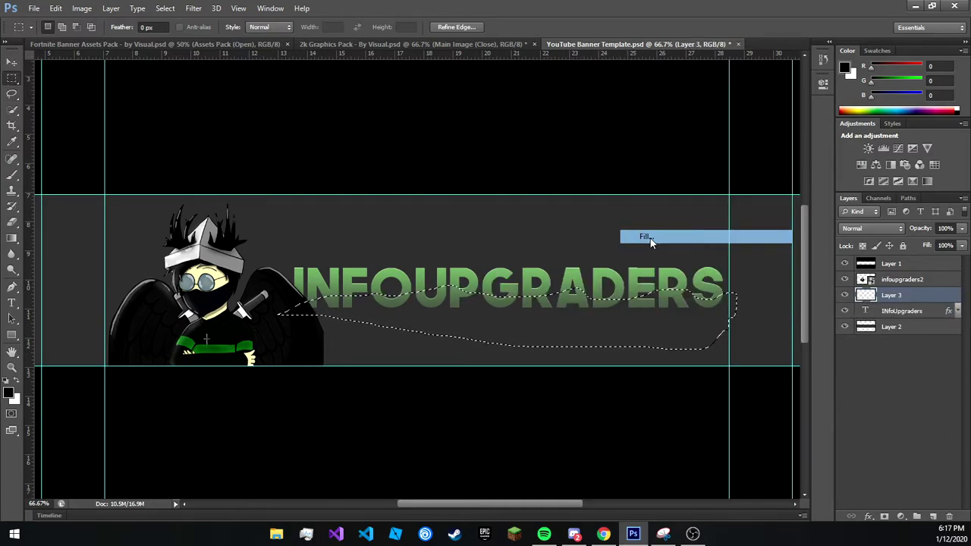
{"action": "left_click", "coordinate": [651, 238]}
{"action": "left_click", "coordinate": [472, 161]}
{"action": "left_click", "coordinate": [445, 194]}
{"action": "left_click", "coordinate": [723, 61]}
{"action": "key", "text": "Return"}
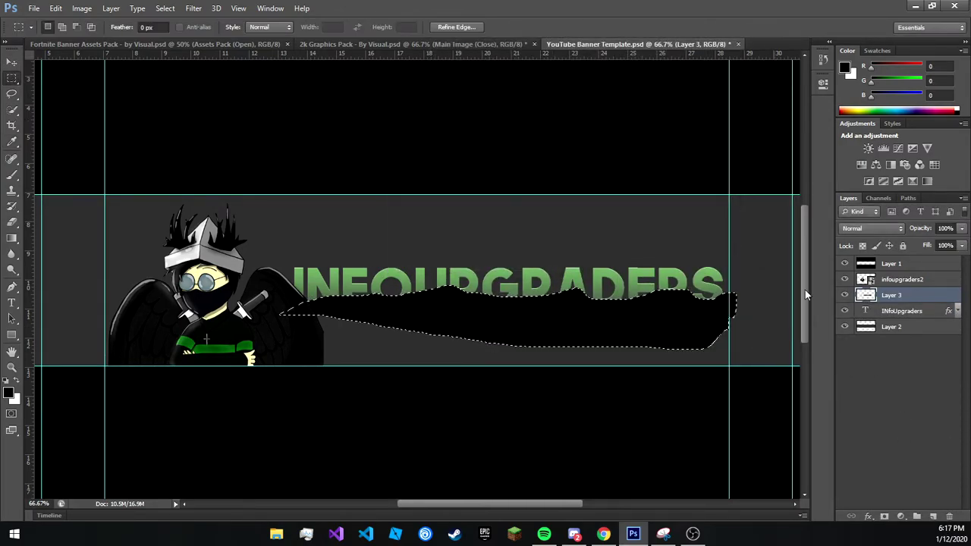
{"action": "key", "text": "ctrl+d"}
Try clipping the black layer to the text, then release the clipping mask.
{"action": "key", "text": "v"}
{"action": "right_click", "coordinate": [891, 296]}
{"action": "left_click", "coordinate": [721, 207]}
{"action": "right_click", "coordinate": [918, 296]}
{"action": "left_click", "coordinate": [789, 70]}
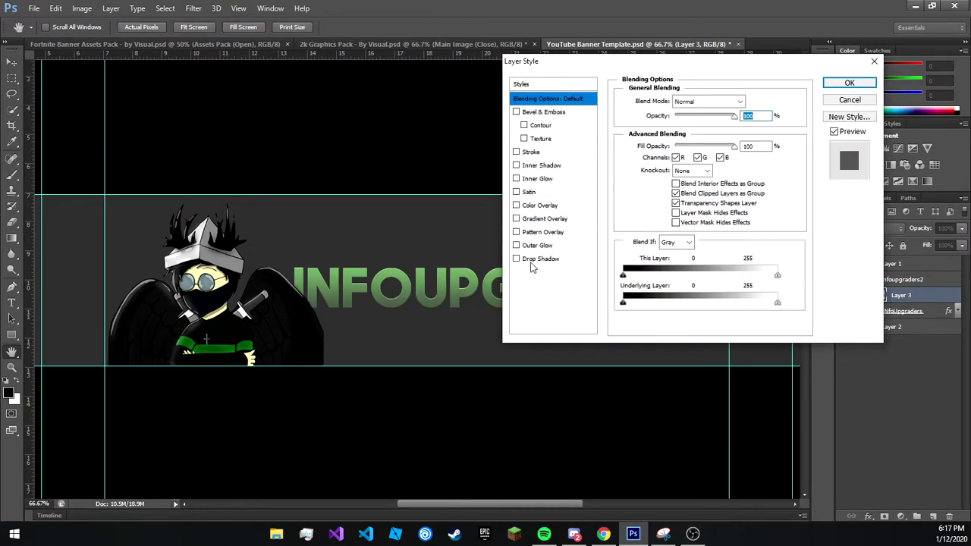
{"action": "key", "text": "Return"}
{"action": "right_click", "coordinate": [865, 295]}
{"action": "key", "text": "Escape"}
{"action": "right_click", "coordinate": [891, 296]}
{"action": "left_click", "coordinate": [793, 203]}
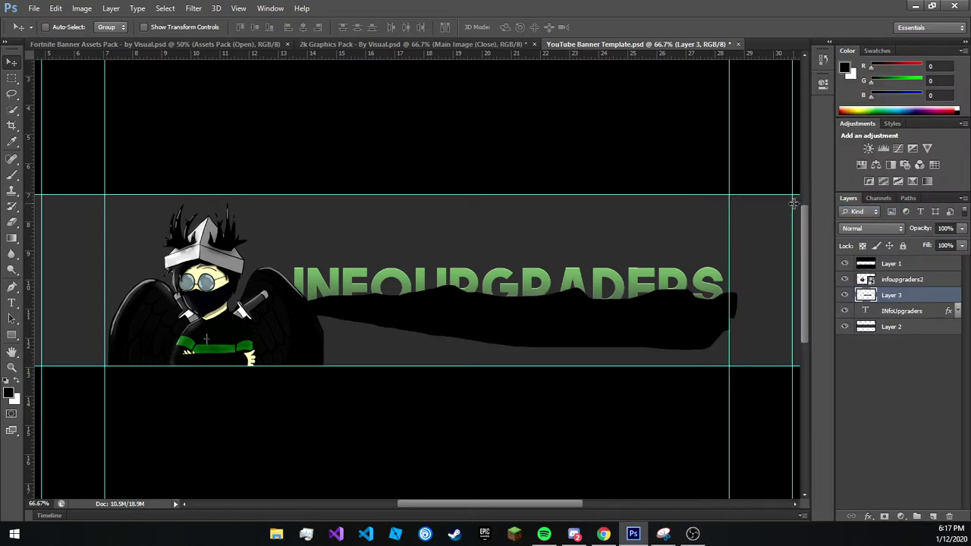
{"action": "left_click", "coordinate": [896, 311]}
Duplicate the text layer, hide the copy at the bottom of the stack, and rasterize the original.
{"action": "key", "text": "ctrl+j"}
{"action": "left_click_drag", "start_coordinate": [923, 317], "coordinate": [911, 349]}
{"action": "left_click", "coordinate": [844, 342]}
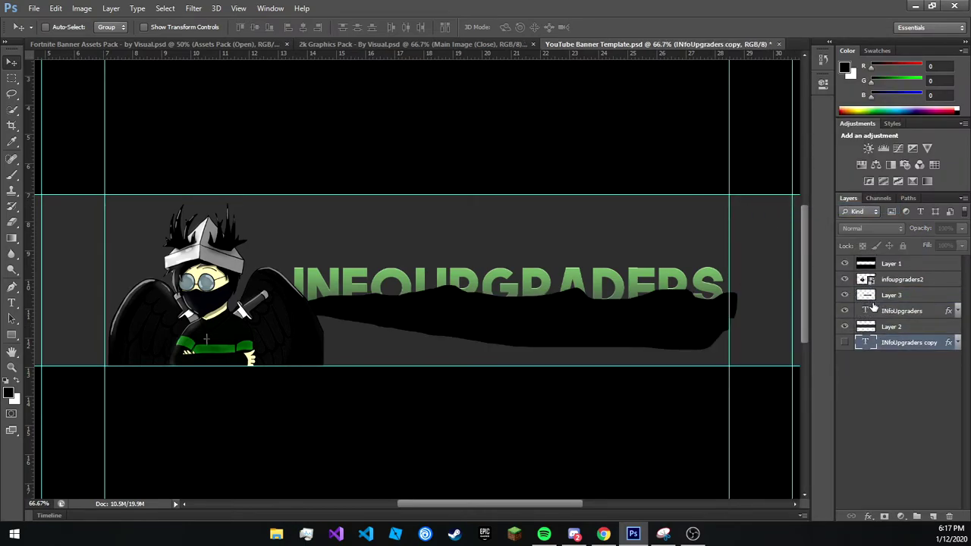
{"action": "right_click", "coordinate": [911, 311]}
{"action": "left_click", "coordinate": [782, 155]}
Clip Layer 3's black shape to the rasterized text.
{"action": "right_click", "coordinate": [924, 311]}
{"action": "left_click", "coordinate": [804, 256]}
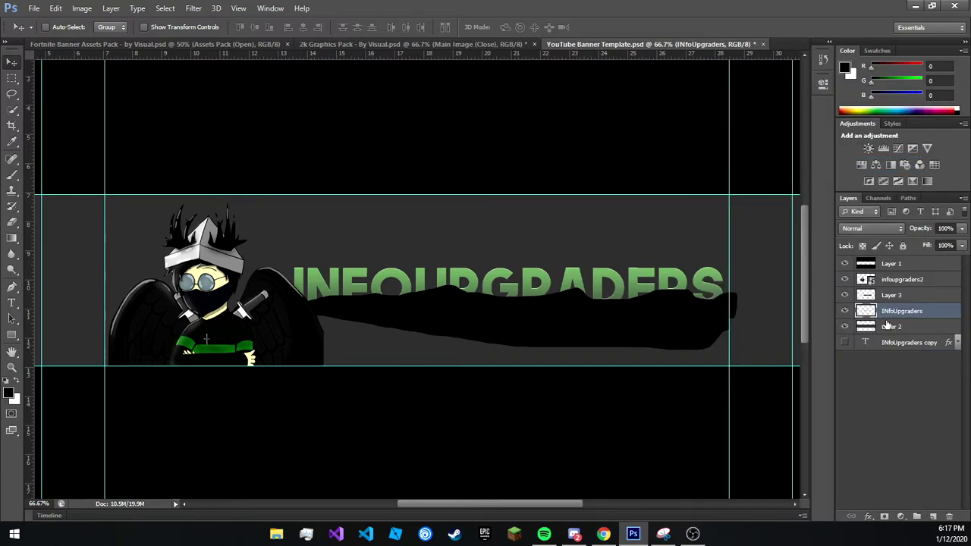
{"action": "left_click", "coordinate": [892, 295]}
{"action": "right_click", "coordinate": [911, 295]}
{"action": "left_click", "coordinate": [823, 207]}
{"action": "right_click", "coordinate": [903, 295]}
{"action": "left_click", "coordinate": [759, 70]}
{"action": "left_click", "coordinate": [857, 101]}
Save the INfoUpgraders copy's layer effects as a new style.
{"action": "left_click", "coordinate": [911, 342]}
{"action": "right_click", "coordinate": [910, 342]}
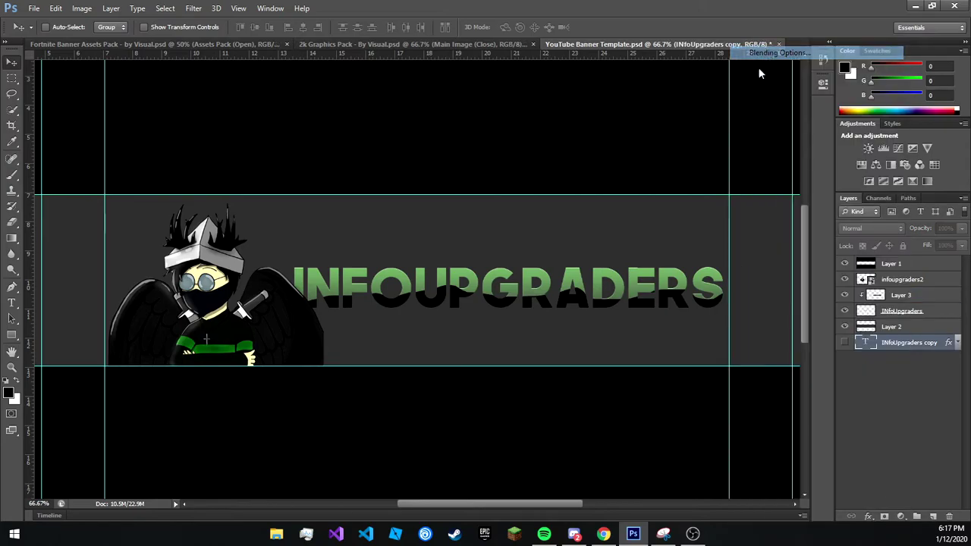
{"action": "left_click", "coordinate": [758, 67]}
{"action": "left_click", "coordinate": [849, 116]}
{"action": "left_click", "coordinate": [598, 184]}
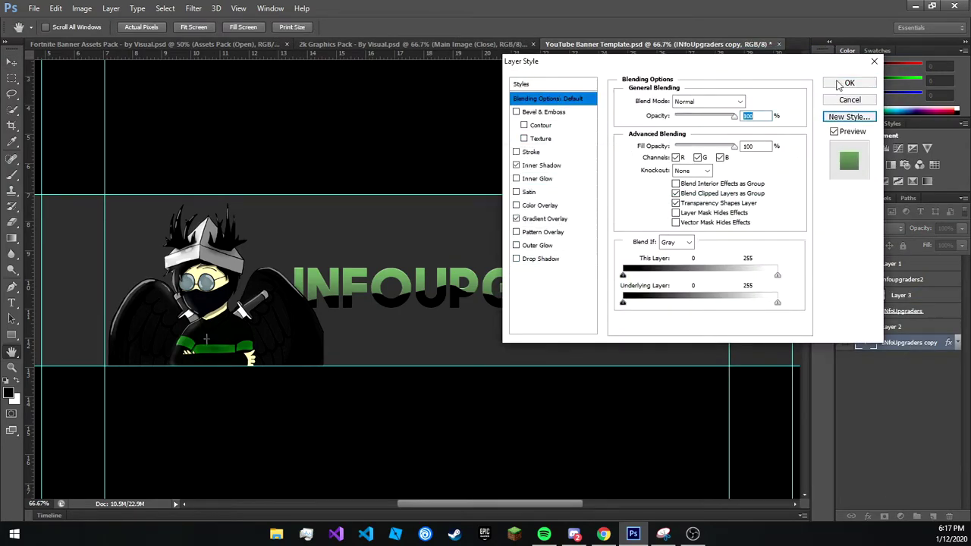
{"action": "left_click", "coordinate": [850, 83]}
Apply the saved green style to Layer 3 with its gradient overlay reversed.
{"action": "right_click", "coordinate": [922, 300]}
{"action": "left_click", "coordinate": [793, 70]}
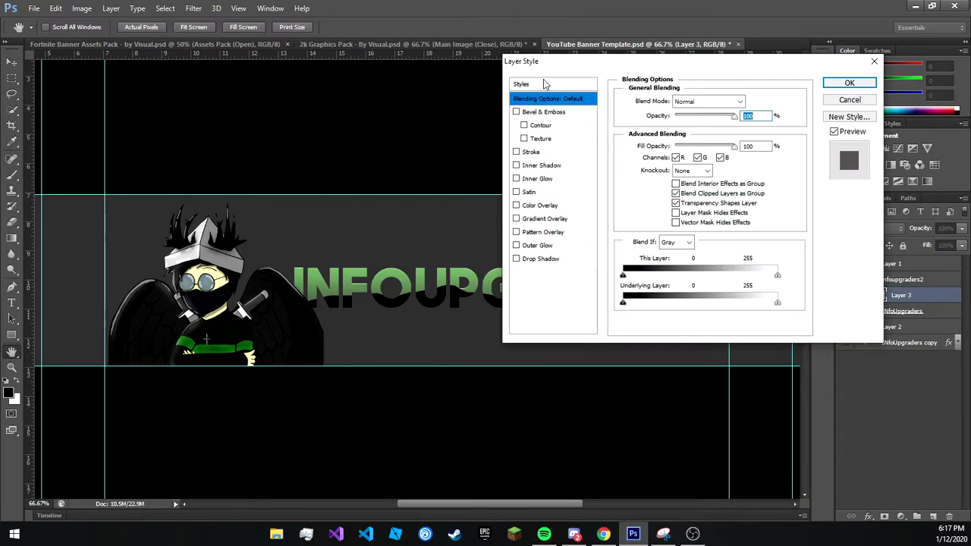
{"action": "left_click", "coordinate": [545, 84]}
{"action": "left_click", "coordinate": [623, 152]}
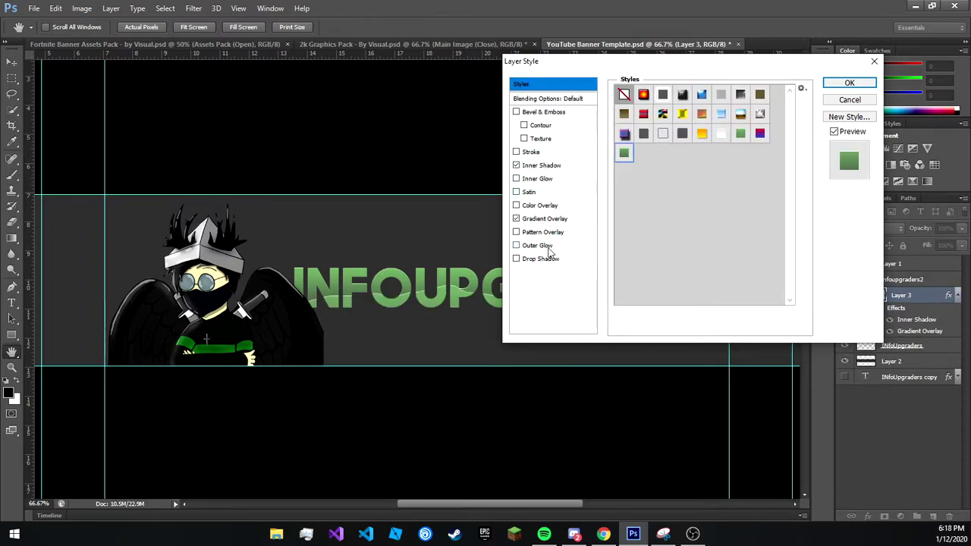
{"action": "left_click", "coordinate": [535, 218]}
{"action": "left_click", "coordinate": [747, 131]}
{"action": "left_click", "coordinate": [846, 84]}
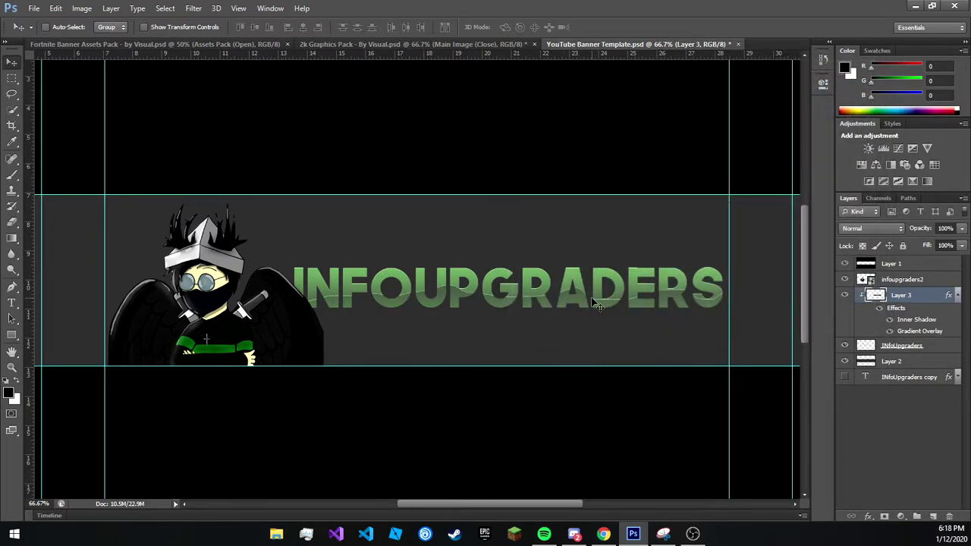
Turn off Layer 3's Inner Shadow effect and zoom out to view the whole banner.
{"action": "right_click", "coordinate": [929, 286]}
{"action": "left_click", "coordinate": [865, 70]}
{"action": "left_click", "coordinate": [516, 166]}
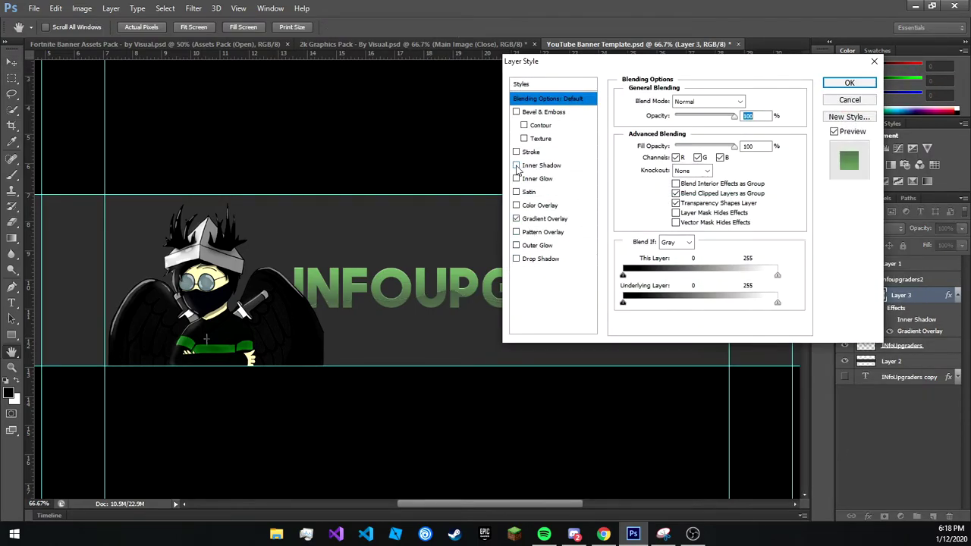
{"action": "left_click", "coordinate": [849, 82]}
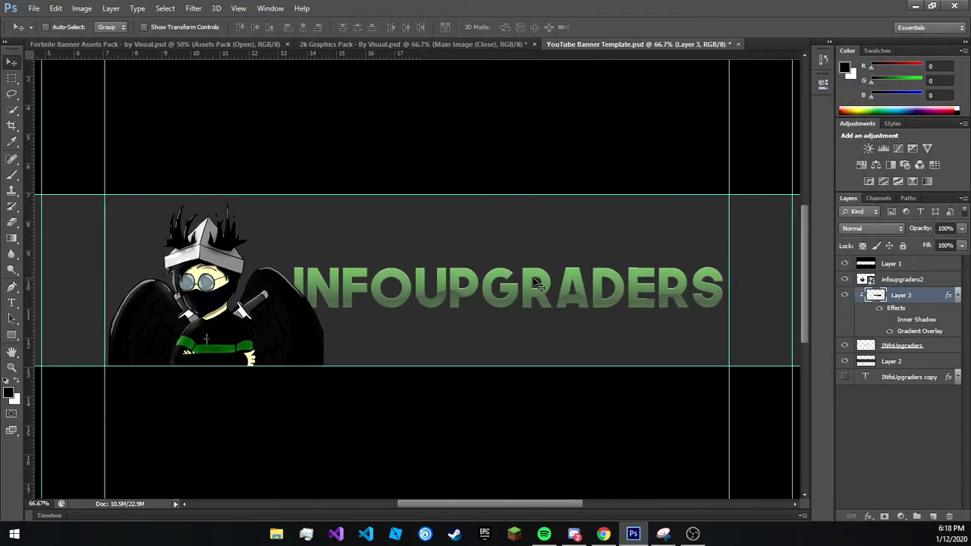
{"action": "key", "text": "ctrl+minus"}
{"action": "key", "text": "ctrl+minus"}
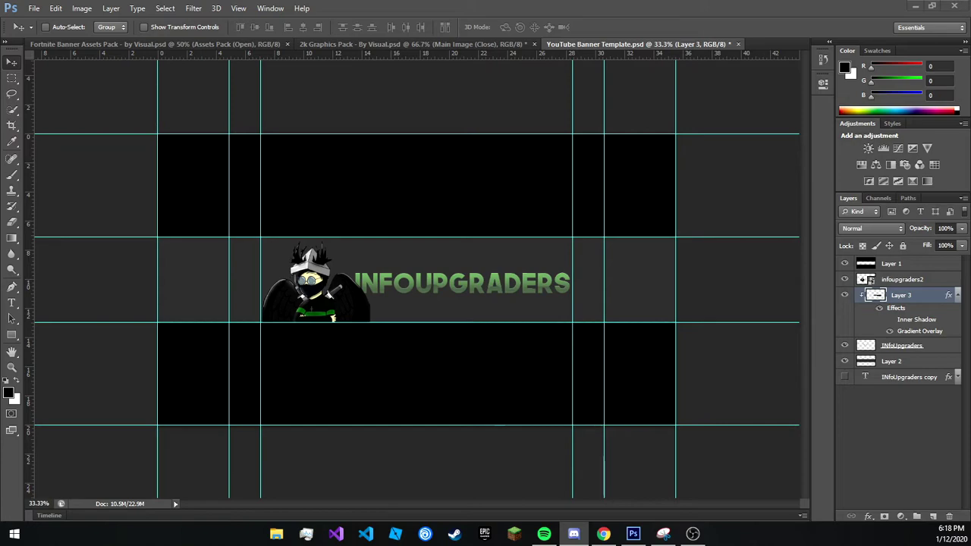
{"action": "left_click", "coordinate": [958, 296]}
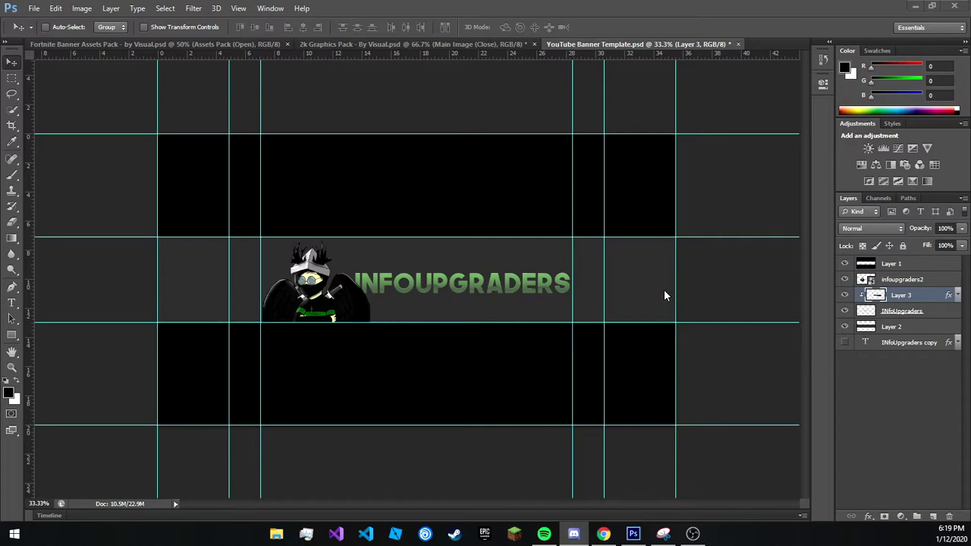
{"action": "left_click", "coordinate": [635, 248]}
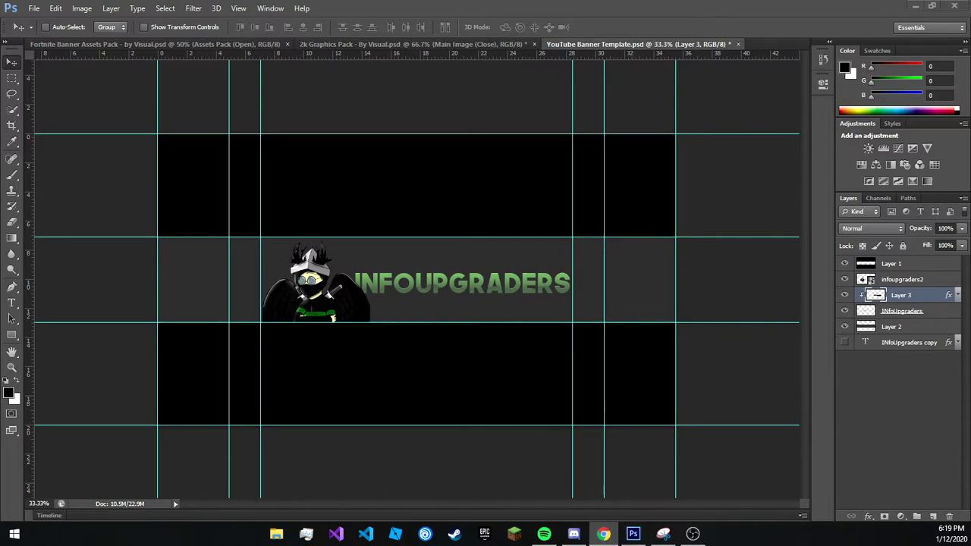
{"action": "left_click", "coordinate": [603, 534]}
{"action": "type", "text": "developer backgro"}
Search Google Images for 'developer background' and preview the binary code wallpaper.
{"action": "key", "text": "Return"}
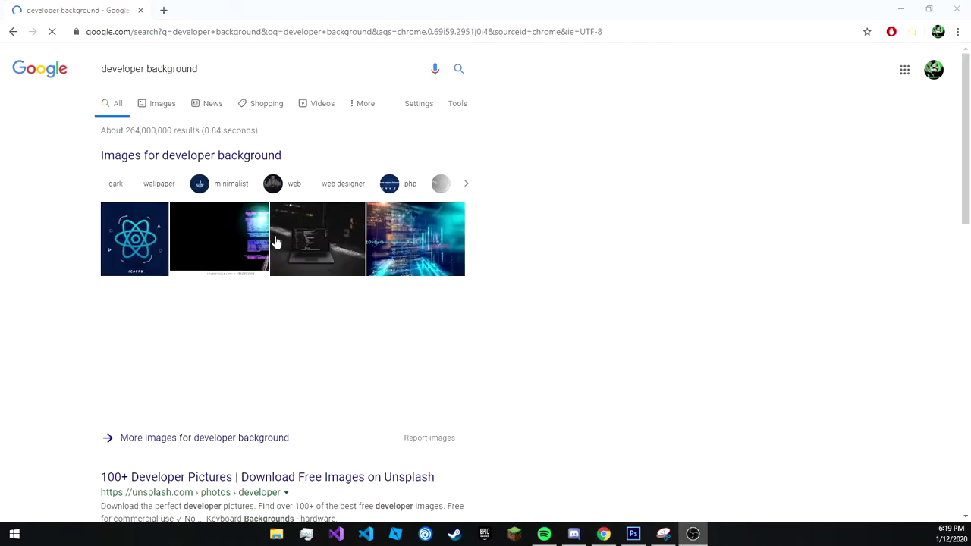
{"action": "left_click", "coordinate": [168, 113]}
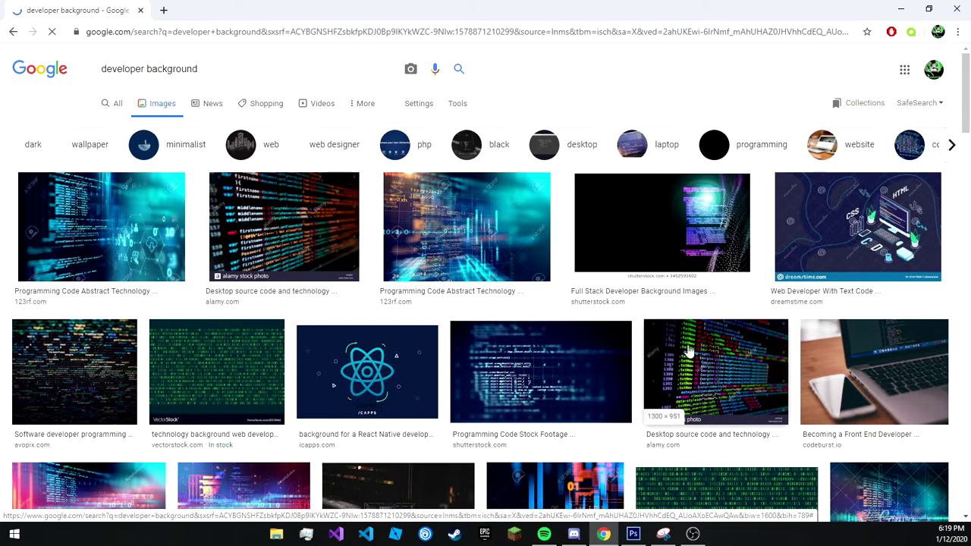
{"action": "scroll", "coordinate": [308, 327], "scroll_direction": "down", "scroll_amount": 3}
{"action": "left_click", "coordinate": [227, 424]}
{"action": "scroll", "coordinate": [228, 425], "scroll_direction": "down", "scroll_amount": 5}
{"action": "scroll", "coordinate": [103, 201], "scroll_direction": "down", "scroll_amount": 4}
{"action": "left_click", "coordinate": [102, 201]}
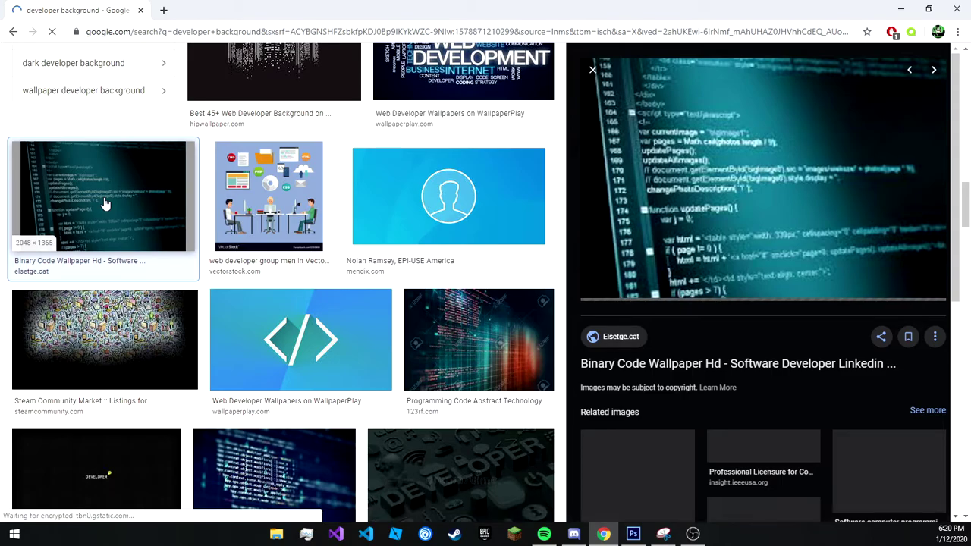
Copy the binary code wallpaper image and return to Photoshop.
{"action": "scroll", "coordinate": [276, 447], "scroll_direction": "down", "scroll_amount": 2}
{"action": "scroll", "coordinate": [276, 447], "scroll_direction": "up", "scroll_amount": 4}
{"action": "scroll", "coordinate": [275, 448], "scroll_direction": "down", "scroll_amount": 1}
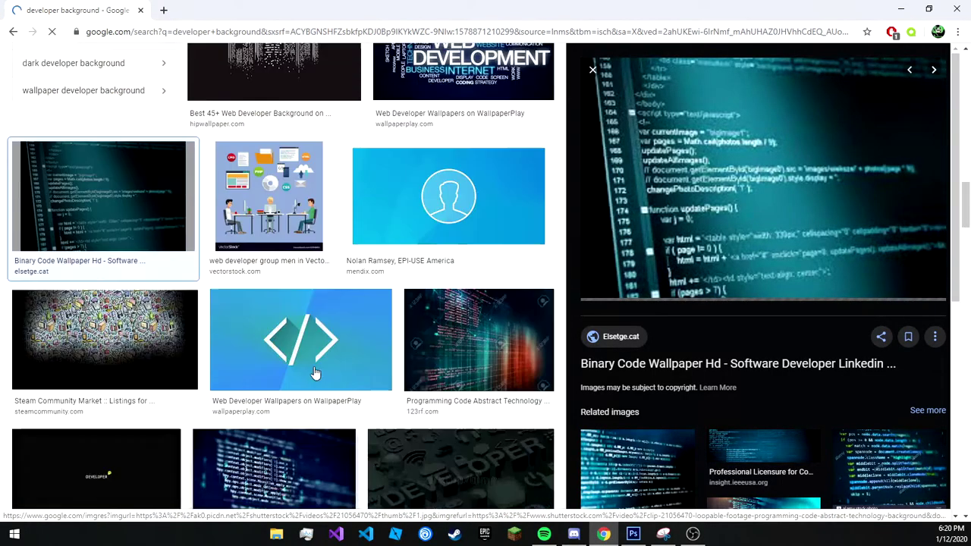
{"action": "left_click", "coordinate": [574, 534]}
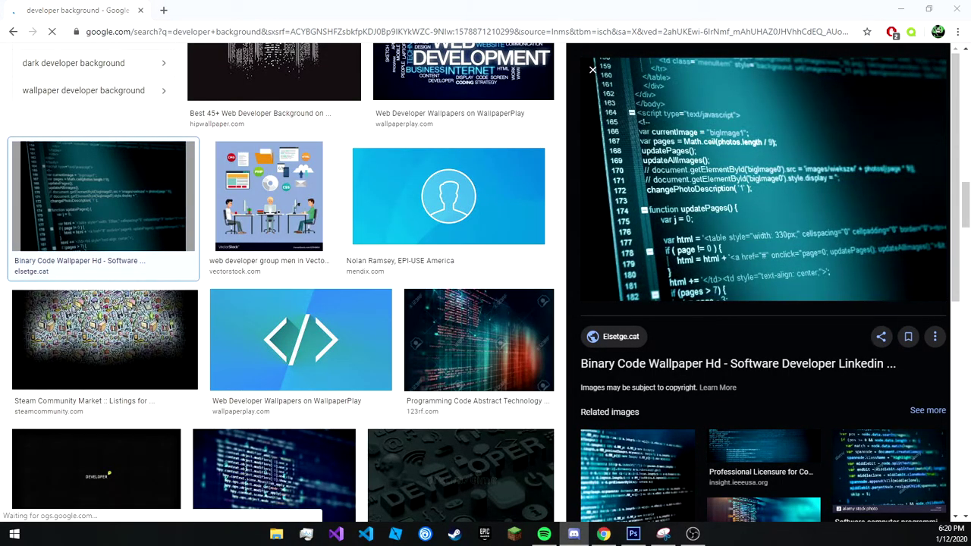
{"action": "right_click", "coordinate": [741, 238]}
{"action": "left_click", "coordinate": [791, 360]}
{"action": "key", "text": "alt+Tab"}
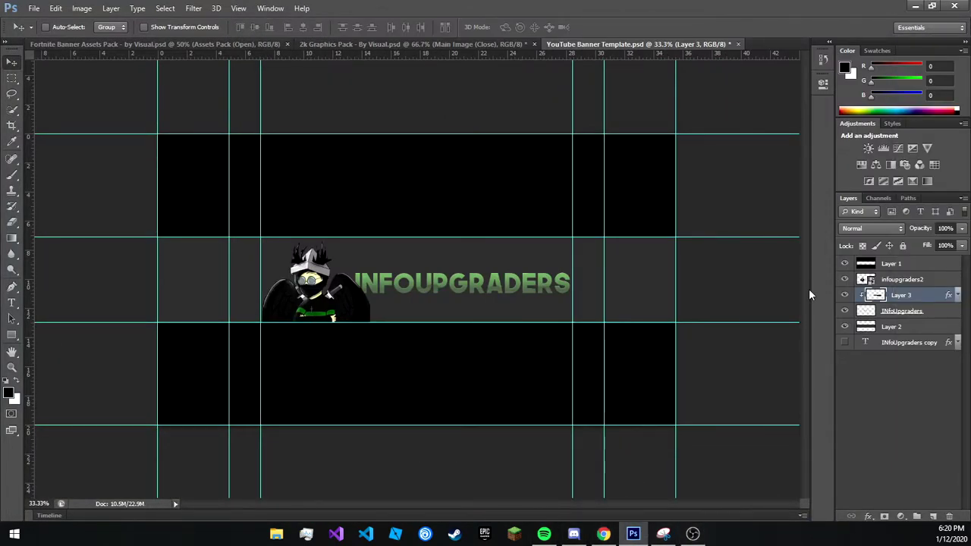
Paste the code wallpaper, scale it to about 138% over the banner strip, and add a Gradient Map.
{"action": "key", "text": "ctrl+v"}
{"action": "key", "text": "ctrl+t"}
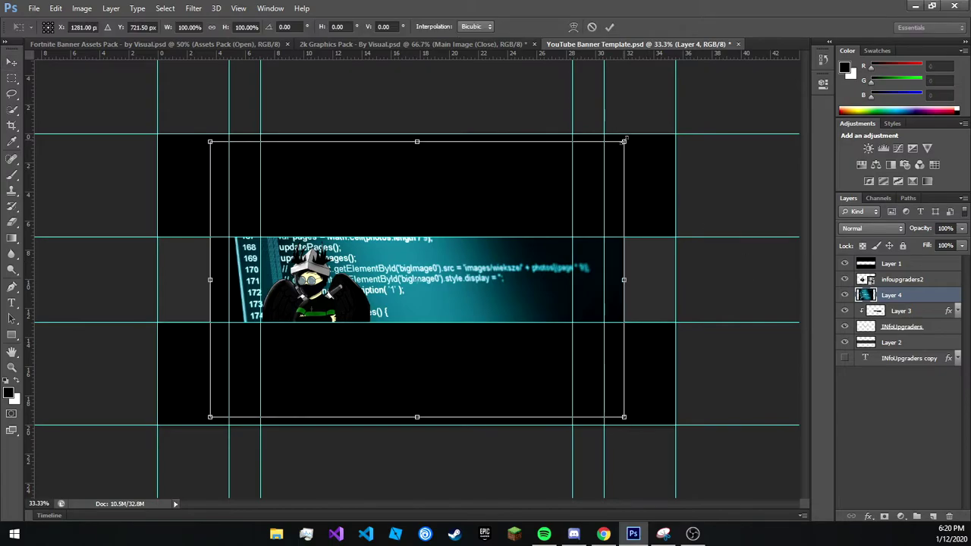
{"action": "left_click_drag", "start_coordinate": [497, 263], "coordinate": [468, 272]}
{"action": "left_click_drag", "start_coordinate": [677, 95], "coordinate": [667, 102]}
{"action": "left_click_drag", "start_coordinate": [524, 269], "coordinate": [529, 353]}
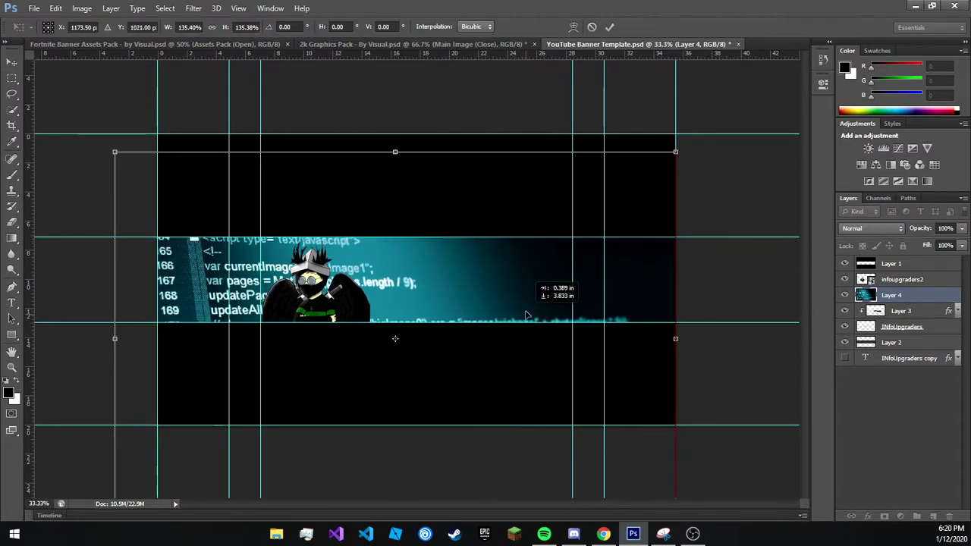
{"action": "left_click_drag", "start_coordinate": [529, 353], "coordinate": [529, 322]}
{"action": "left_click_drag", "start_coordinate": [677, 151], "coordinate": [697, 122]}
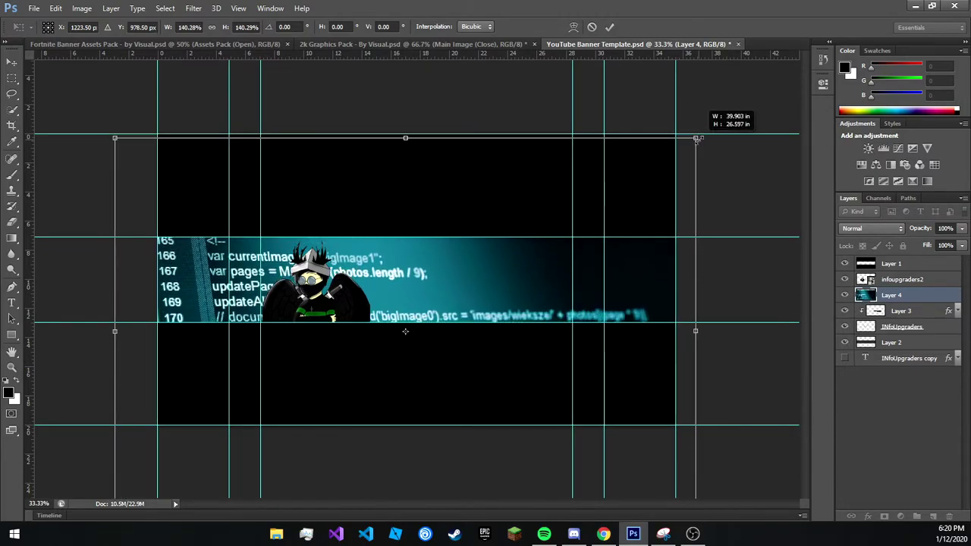
{"action": "left_click_drag", "start_coordinate": [467, 265], "coordinate": [467, 246]}
{"action": "key", "text": "Return"}
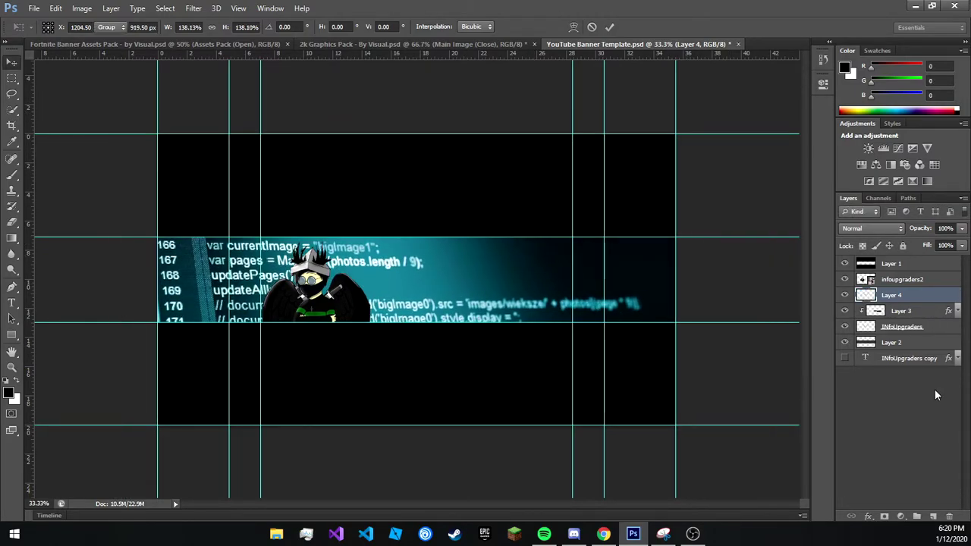
{"action": "left_click", "coordinate": [901, 516]}
{"action": "left_click", "coordinate": [880, 492]}
Set both stops of Gradient Map 1 to near-black.
{"action": "left_click", "coordinate": [765, 115]}
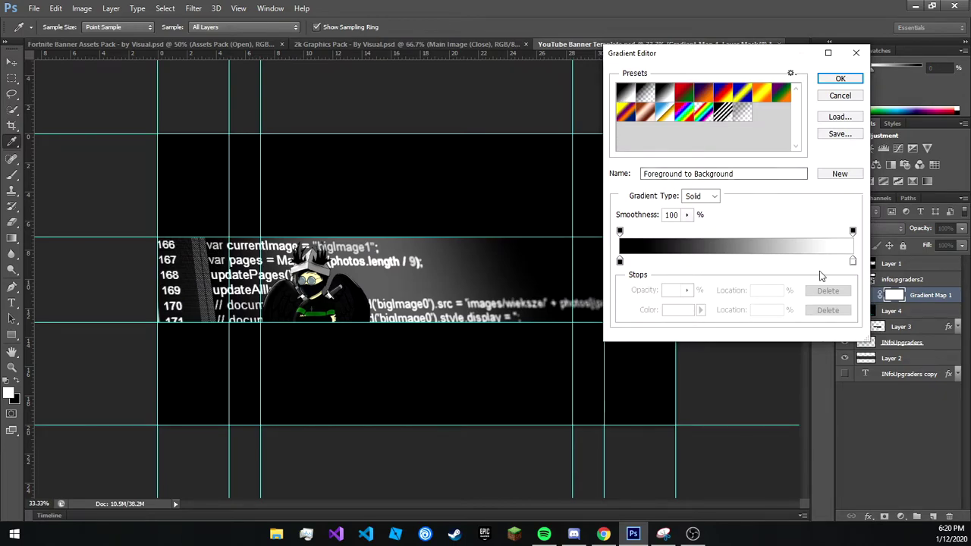
{"action": "double_click", "coordinate": [853, 261]}
{"action": "left_click", "coordinate": [436, 211]}
{"action": "left_click", "coordinate": [724, 62]}
{"action": "double_click", "coordinate": [620, 261]}
{"action": "left_click", "coordinate": [723, 62]}
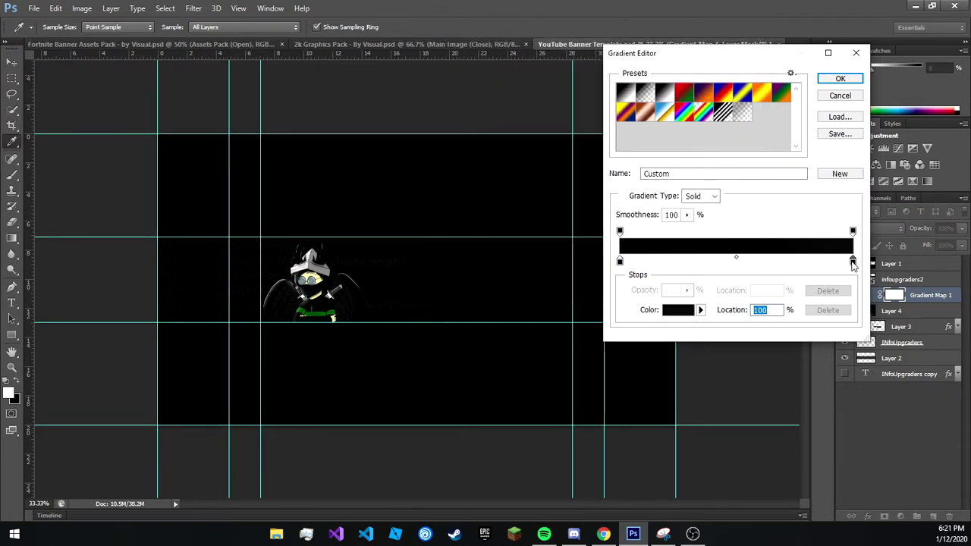
{"action": "double_click", "coordinate": [853, 261]}
{"action": "mouse_move", "coordinate": [447, 213]}
{"action": "left_mouse_down"}
{"action": "mouse_move", "coordinate": [422, 220]}
{"action": "mouse_move", "coordinate": [436, 218]}
{"action": "left_mouse_up"}
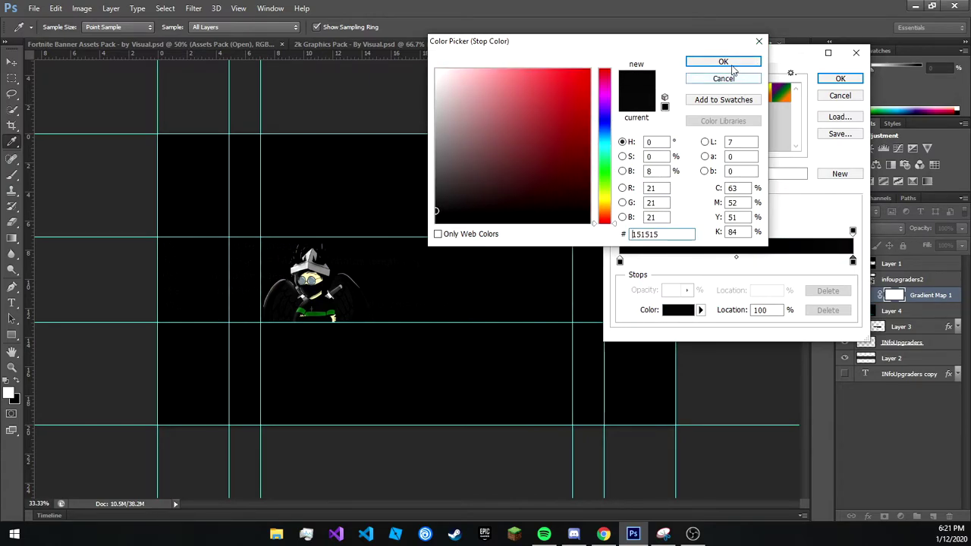
{"action": "left_click", "coordinate": [733, 66]}
{"action": "left_click", "coordinate": [826, 78]}
{"action": "left_click", "coordinate": [789, 75]}
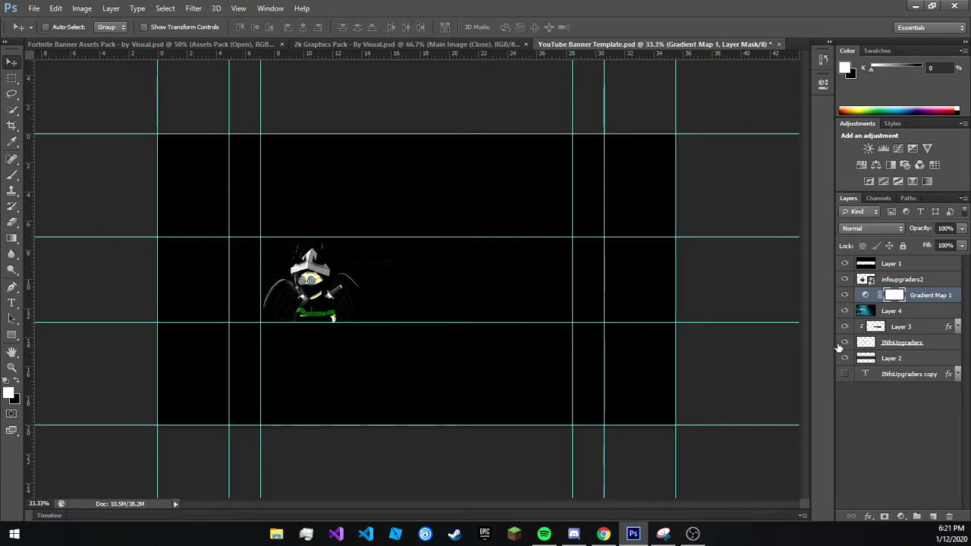
Add a second Gradient Map and set its left stop to light green #5dd193.
{"action": "left_click", "coordinate": [901, 516]}
{"action": "left_click", "coordinate": [881, 488]}
{"action": "left_click", "coordinate": [724, 115]}
{"action": "left_click", "coordinate": [839, 95]}
{"action": "left_click", "coordinate": [713, 118]}
{"action": "left_click", "coordinate": [625, 93]}
{"action": "left_click", "coordinate": [619, 261]}
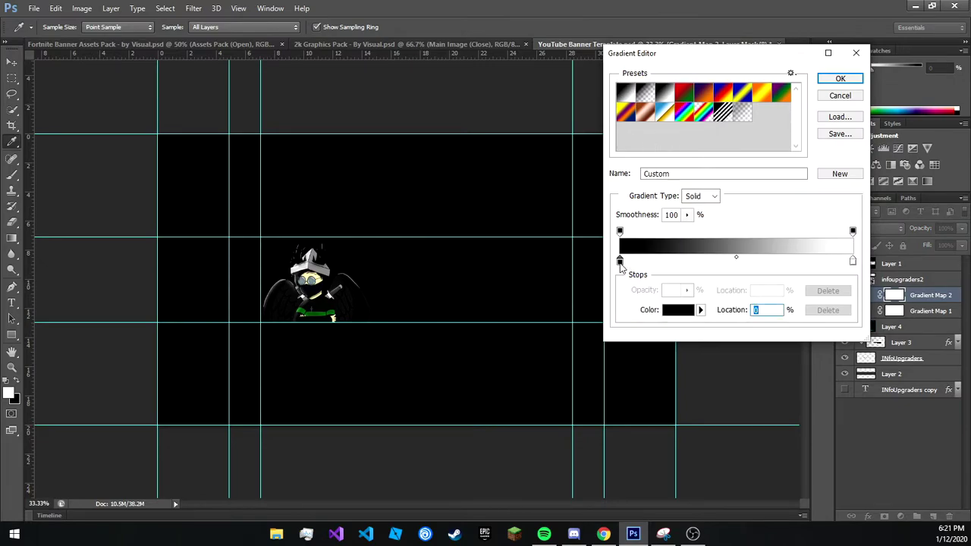
{"action": "double_click", "coordinate": [620, 261]}
{"action": "left_click", "coordinate": [604, 159]}
{"action": "mouse_move", "coordinate": [581, 93]}
{"action": "left_mouse_down"}
{"action": "mouse_move", "coordinate": [518, 109]}
{"action": "mouse_move", "coordinate": [522, 96]}
{"action": "left_mouse_up"}
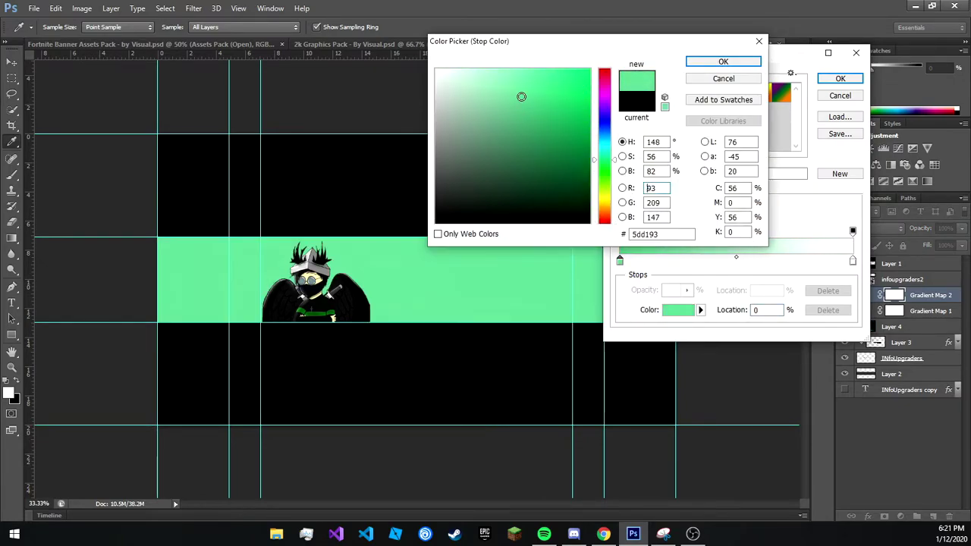
{"action": "left_click", "coordinate": [727, 62]}
Set the second gradient's right stop to green #4db14f and accept the gradient.
{"action": "double_click", "coordinate": [852, 261]}
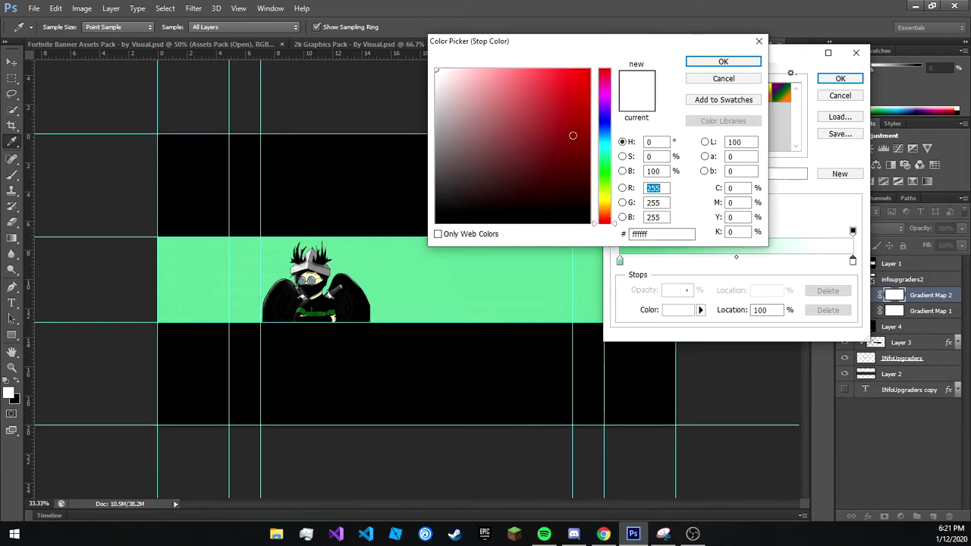
{"action": "left_click", "coordinate": [603, 172]}
{"action": "left_click", "coordinate": [523, 116]}
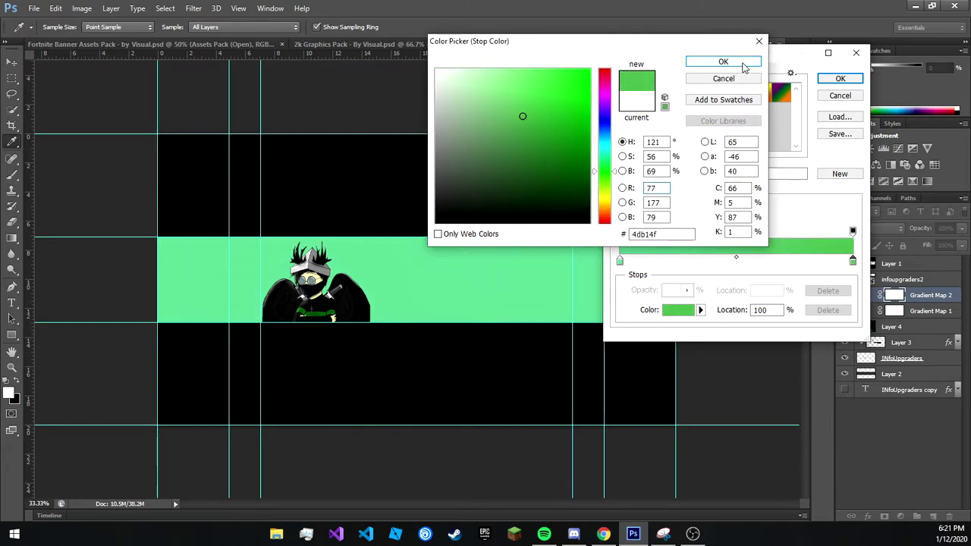
{"action": "left_click", "coordinate": [741, 64]}
{"action": "left_click", "coordinate": [841, 78]}
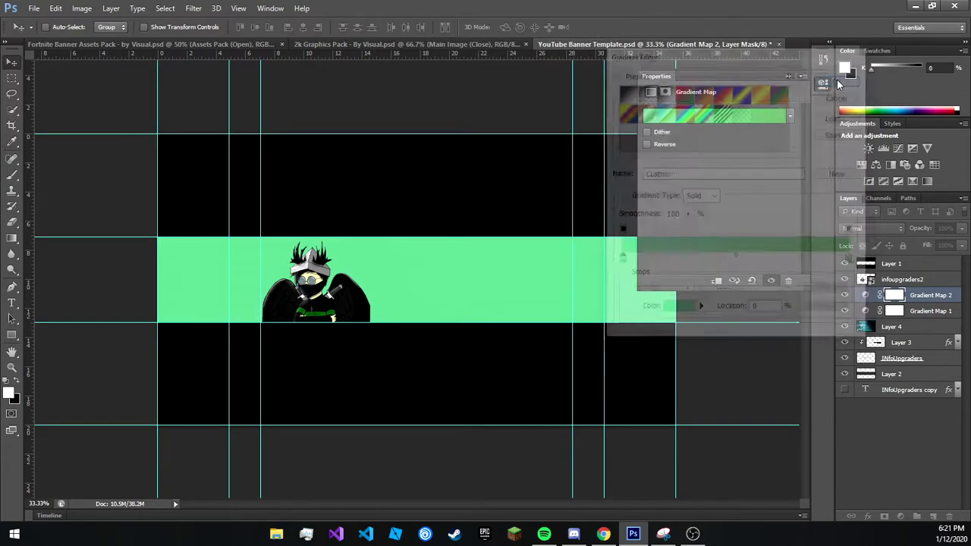
{"action": "left_click", "coordinate": [786, 70]}
{"action": "key", "text": "v"}
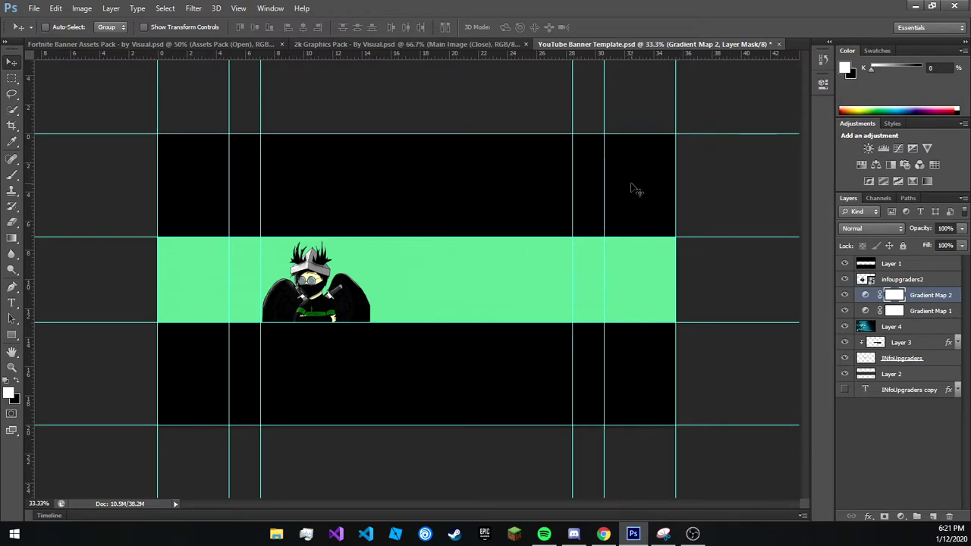
Draw a Pen path shape covering the banner's left part, ending diagonally right of the character.
{"action": "left_click", "coordinate": [12, 287]}
{"action": "left_click", "coordinate": [361, 228]}
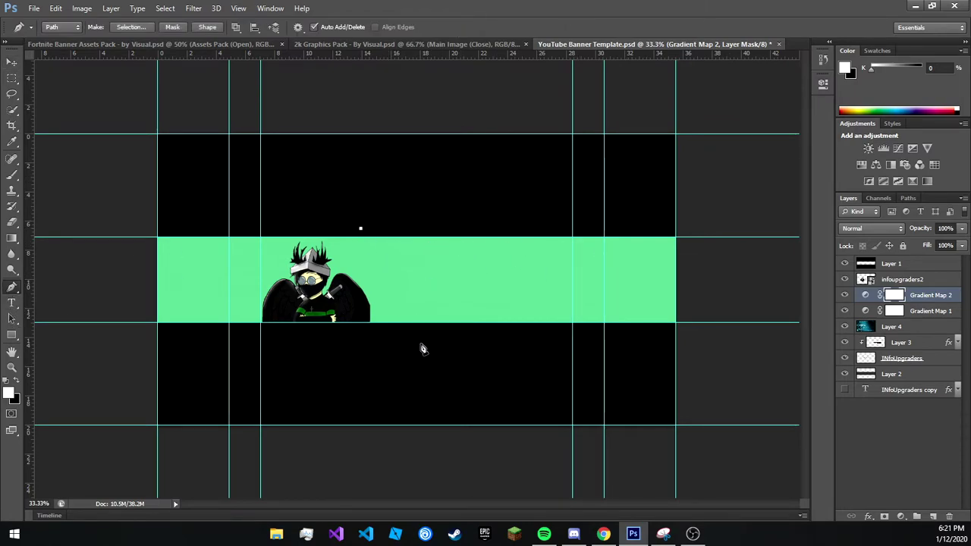
{"action": "left_click", "coordinate": [108, 371]}
{"action": "left_click", "coordinate": [87, 193]}
{"action": "left_click", "coordinate": [251, 203]}
{"action": "right_click", "coordinate": [338, 283]}
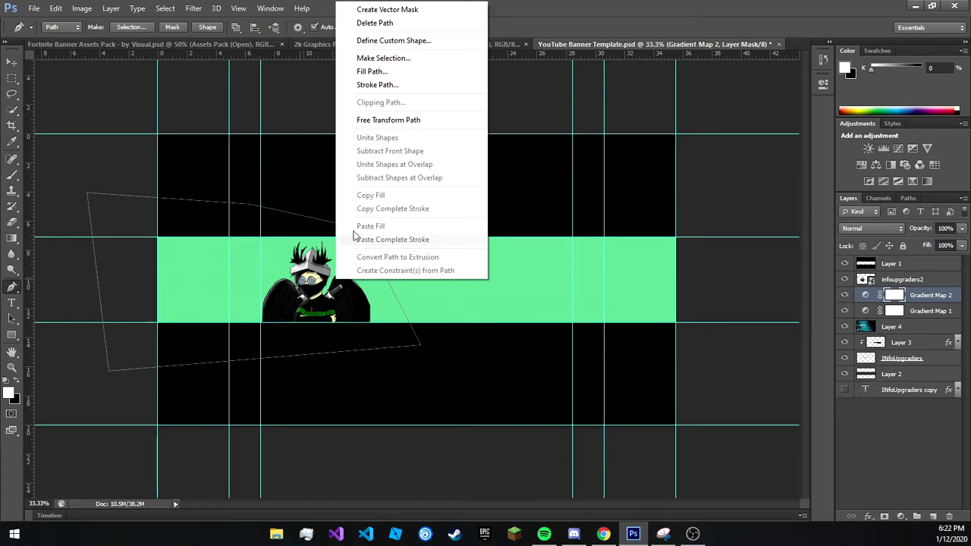
{"action": "left_click", "coordinate": [409, 71]}
{"action": "key", "text": "Return"}
Turn the path into a selection, delete it from Gradient Map 2's mask, and deselect.
{"action": "key", "text": "m"}
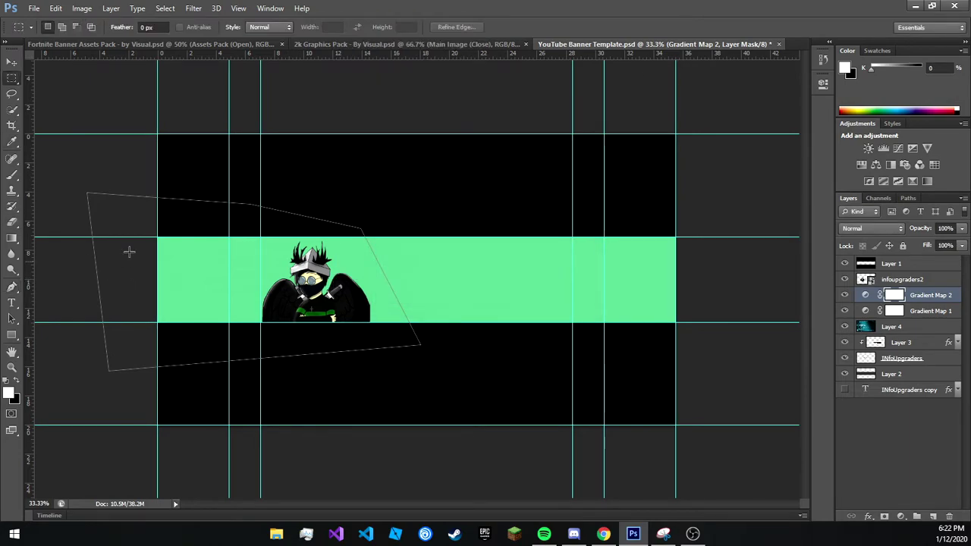
{"action": "right_click", "coordinate": [168, 277]}
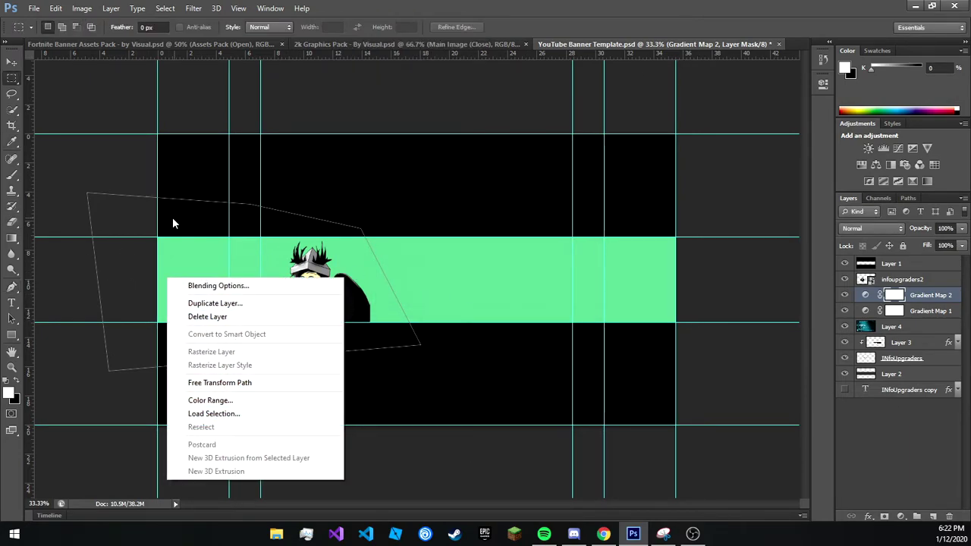
{"action": "key", "text": "Escape"}
{"action": "key", "text": "p"}
{"action": "right_click", "coordinate": [161, 252]}
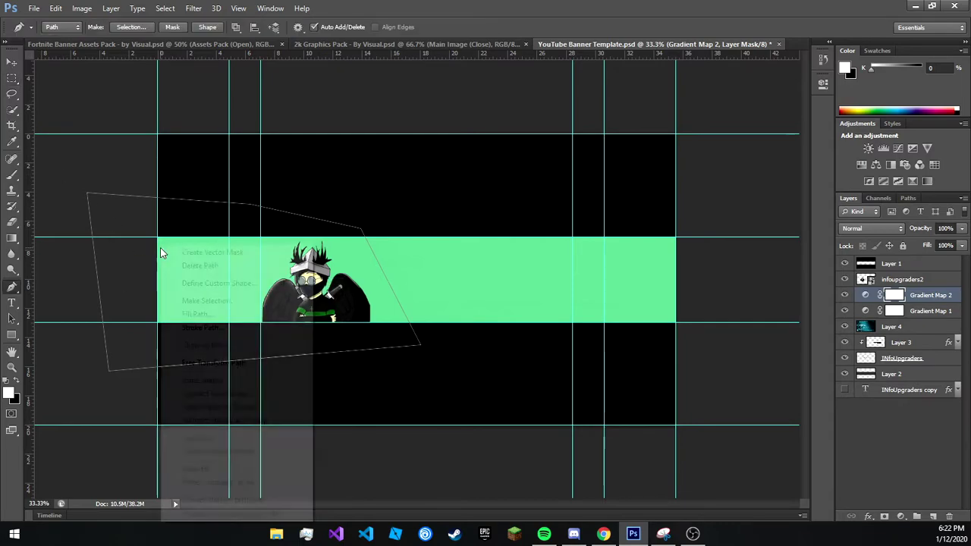
{"action": "key", "text": "Escape"}
{"action": "key", "text": "m"}
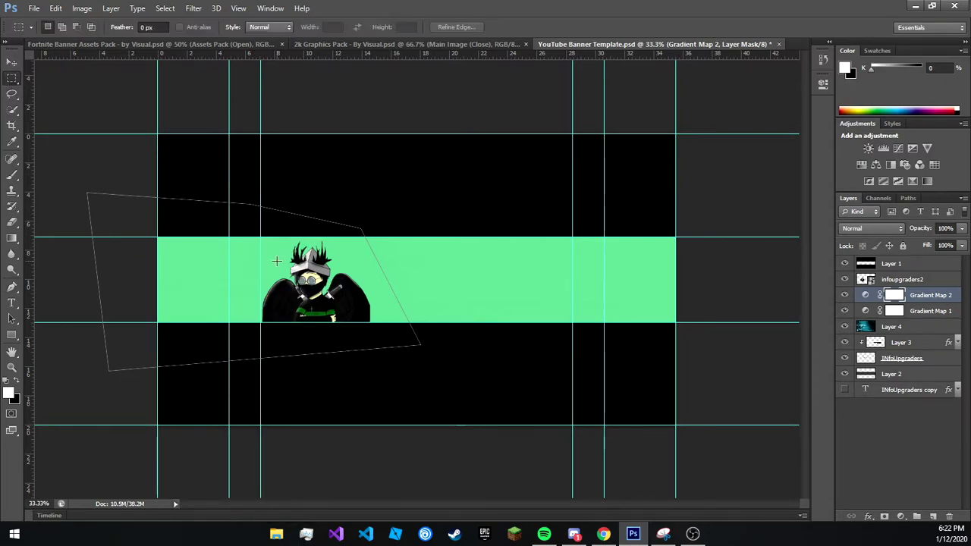
{"action": "right_click", "coordinate": [276, 261]}
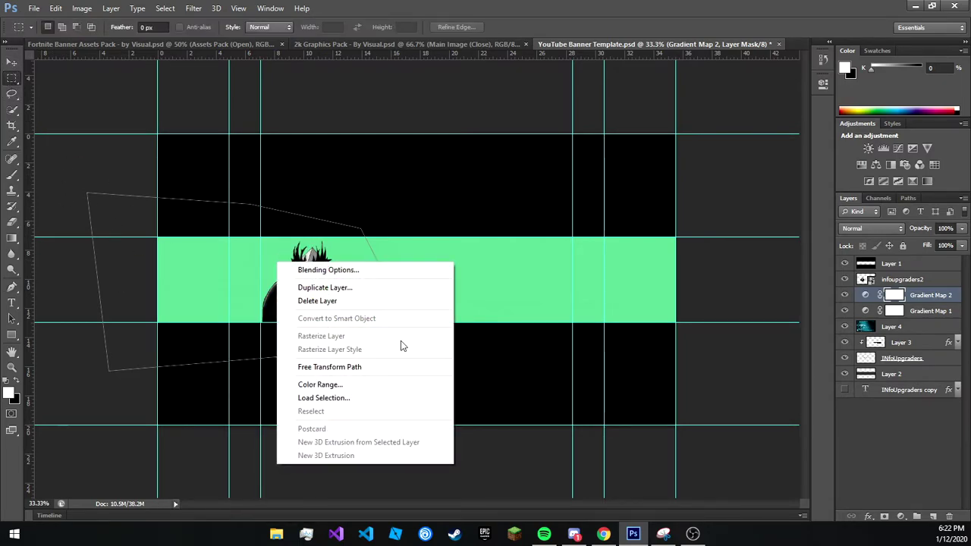
{"action": "left_click", "coordinate": [11, 287]}
{"action": "right_click", "coordinate": [230, 244]}
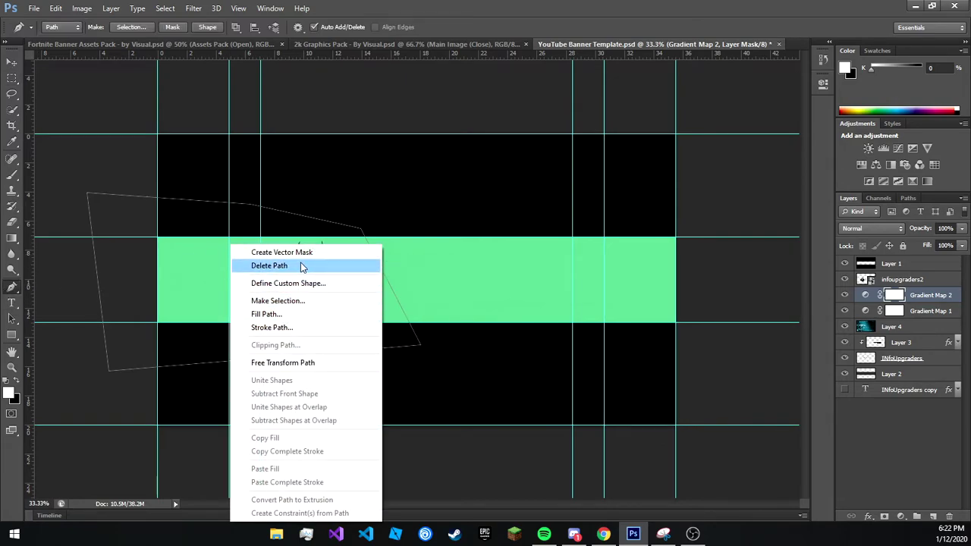
{"action": "left_click", "coordinate": [278, 301]}
{"action": "left_click", "coordinate": [464, 129]}
{"action": "key", "text": "Delete"}
{"action": "key", "text": "ctrl+d"}
Set Gradient Map 2's opacity to 53% and switch to the Fortnite Banner Assets Pack document.
{"action": "key", "text": "v"}
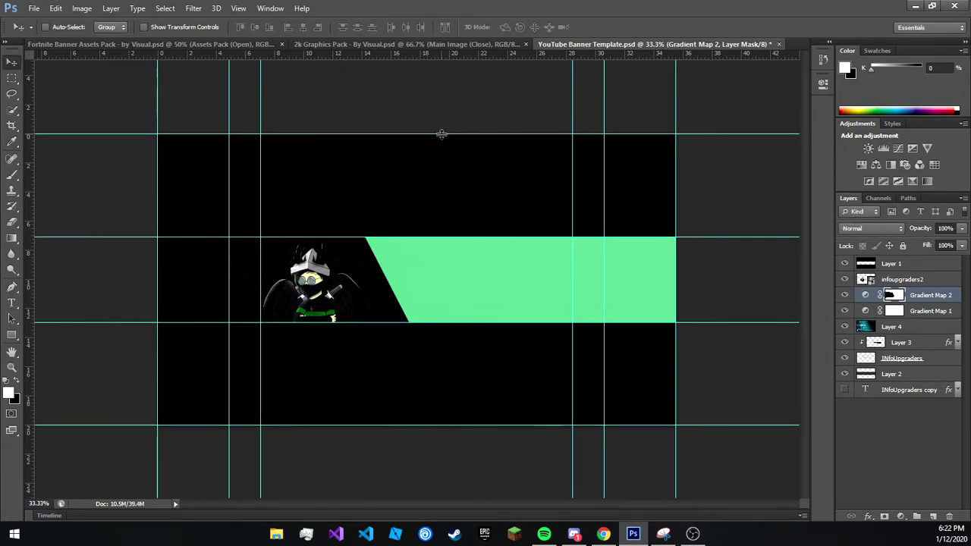
{"action": "left_click_drag", "start_coordinate": [931, 246], "coordinate": [923, 243]}
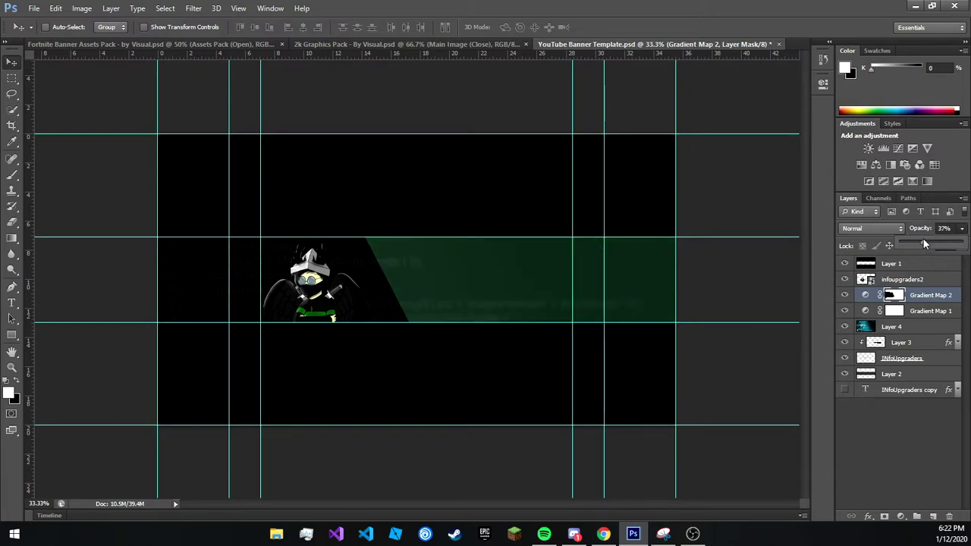
{"action": "left_click_drag", "start_coordinate": [923, 245], "coordinate": [935, 243]}
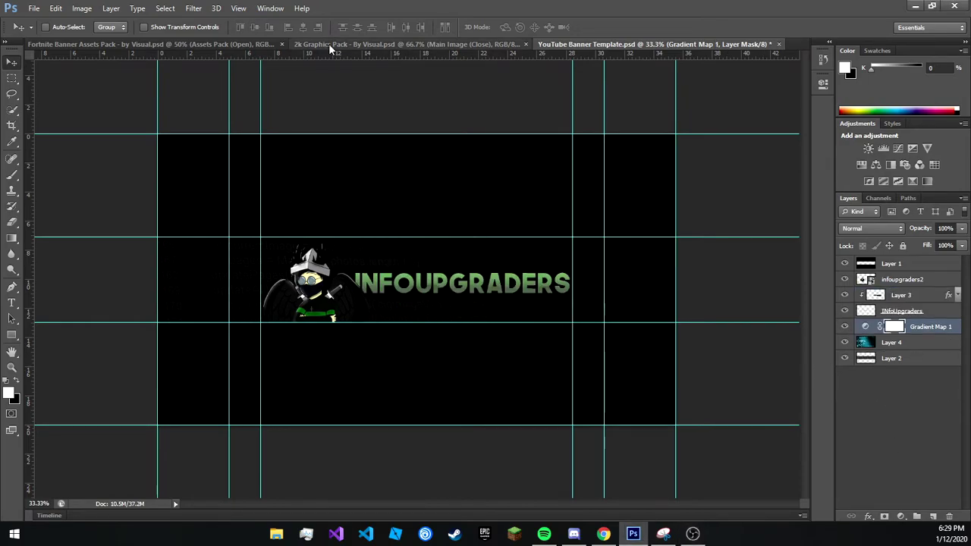
{"action": "left_click", "coordinate": [152, 44]}
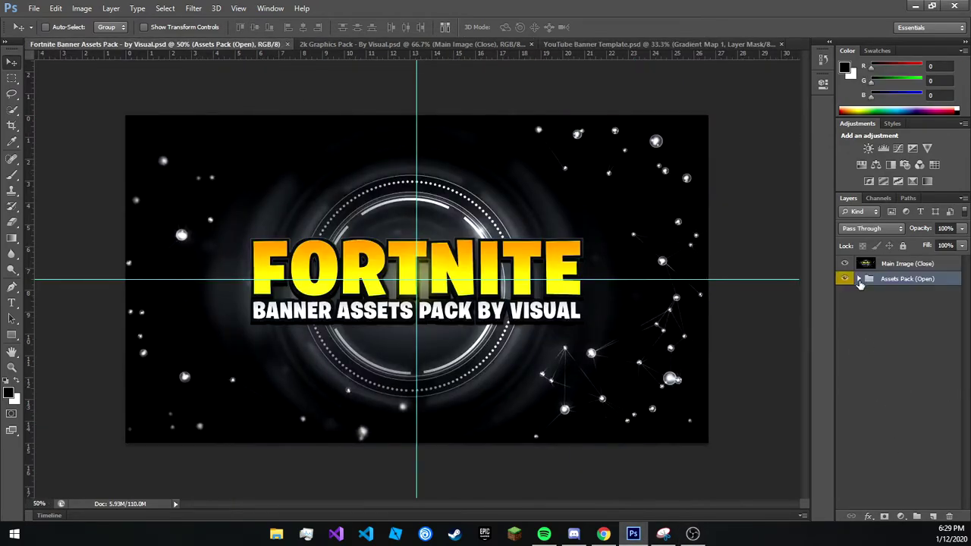
In the Fortnite assets file, hide Main Image and select halftone layer 1 under Halftones & Particles.
{"action": "left_click", "coordinate": [844, 263]}
{"action": "left_click", "coordinate": [859, 279]}
{"action": "left_click", "coordinate": [868, 348]}
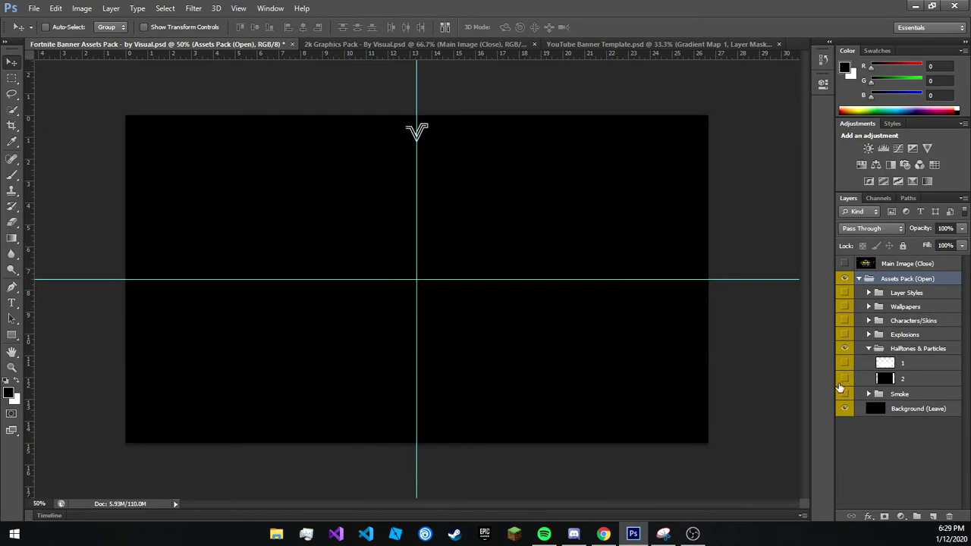
{"action": "left_click", "coordinate": [844, 363]}
{"action": "left_click", "coordinate": [903, 363]}
{"action": "left_click", "coordinate": [470, 44]}
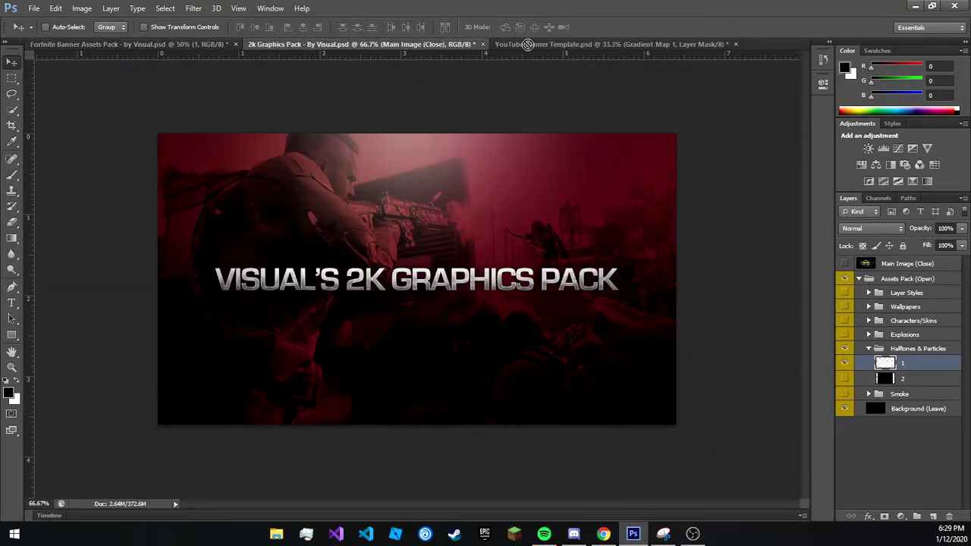
{"action": "left_click", "coordinate": [531, 44]}
Drag halftone layer 1 into the YouTube banner and clip it onto the INFOUPGRADERS title.
{"action": "left_click_drag", "start_coordinate": [448, 274], "coordinate": [543, 307]}
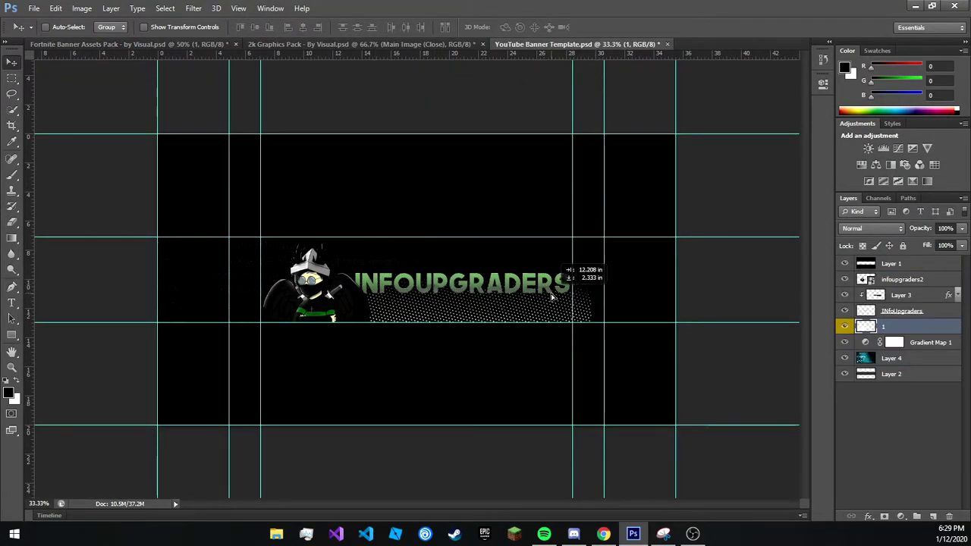
{"action": "mouse_move", "coordinate": [869, 324]}
{"action": "left_mouse_down"}
{"action": "mouse_move", "coordinate": [914, 314]}
{"action": "mouse_move", "coordinate": [918, 293]}
{"action": "left_mouse_up"}
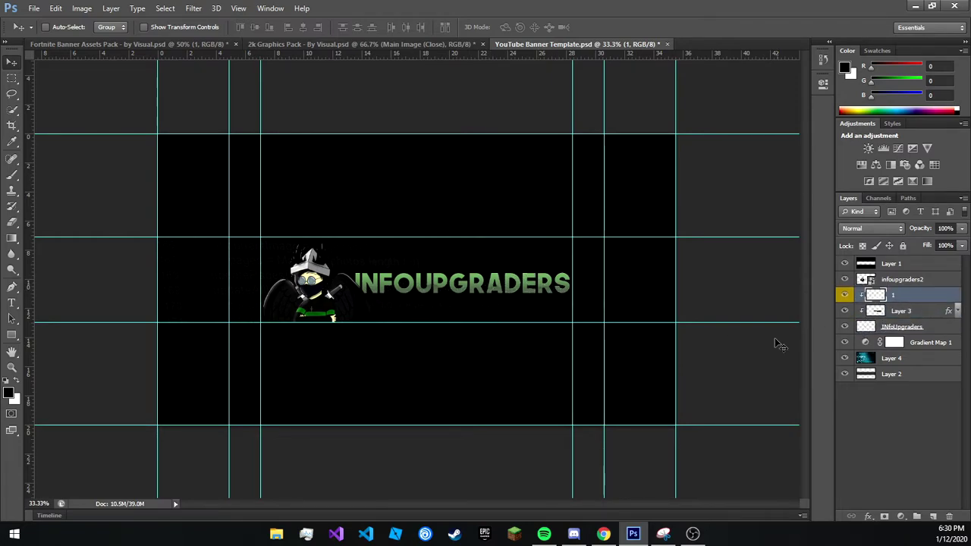
{"action": "left_click_drag", "start_coordinate": [490, 294], "coordinate": [481, 294]}
{"action": "left_click", "coordinate": [574, 534]}
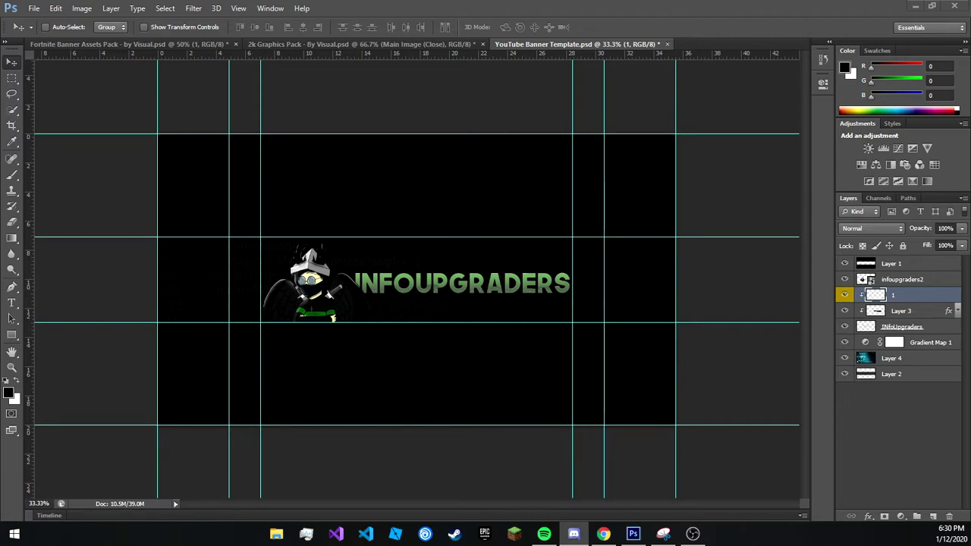
{"action": "left_click", "coordinate": [757, 362]}
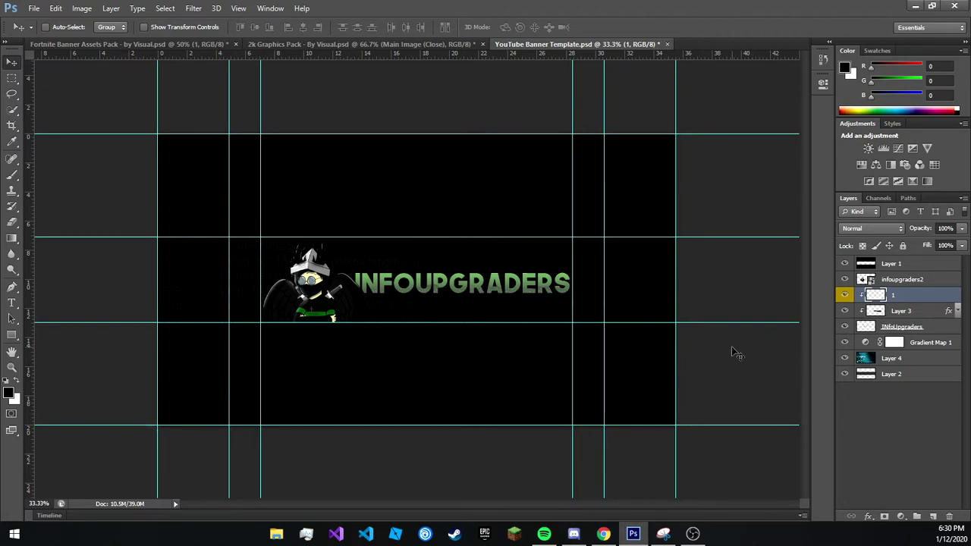
{"action": "left_click", "coordinate": [941, 330]}
{"action": "key", "text": "ctrl+t"}
Cancel the title rotation and undo back through layer changes to restore the green title.
{"action": "left_click_drag", "start_coordinate": [572, 270], "coordinate": [531, 117]}
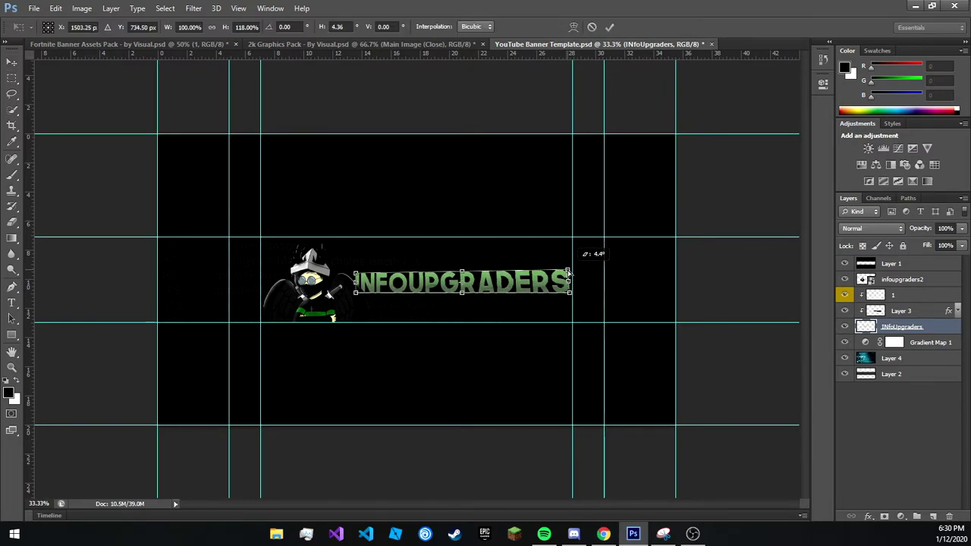
{"action": "key", "text": "Escape"}
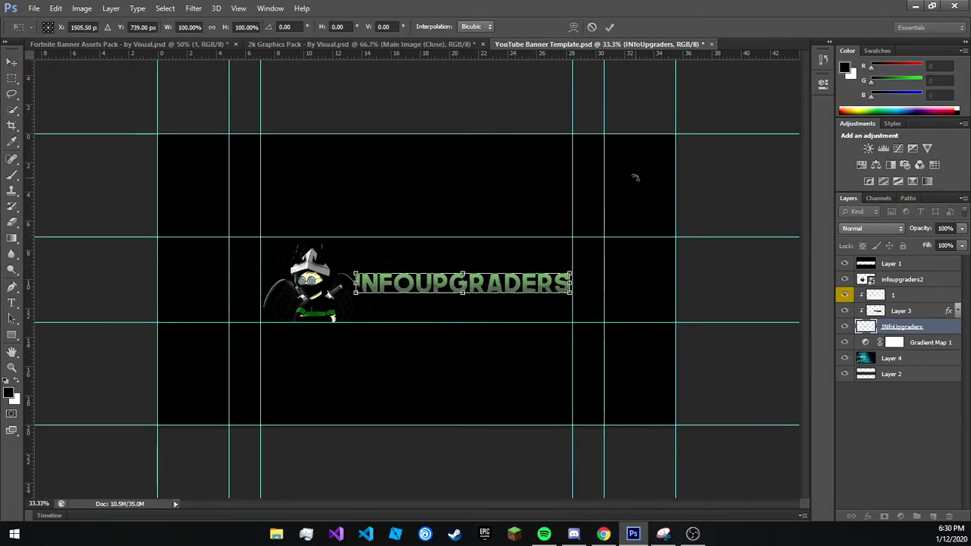
{"action": "key", "text": "Delete"}
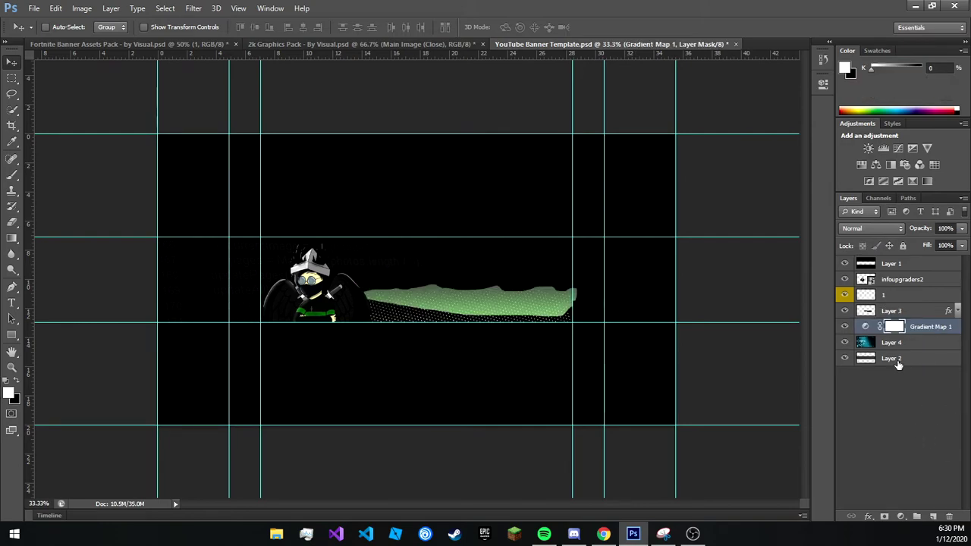
{"action": "key", "text": "ctrl+alt+z"}
{"action": "key", "text": "ctrl+alt+z"}
{"action": "key", "text": "ctrl+alt+z"}
{"action": "key", "text": "ctrl+alt+z"}
{"action": "key", "text": "ctrl+alt+z"}
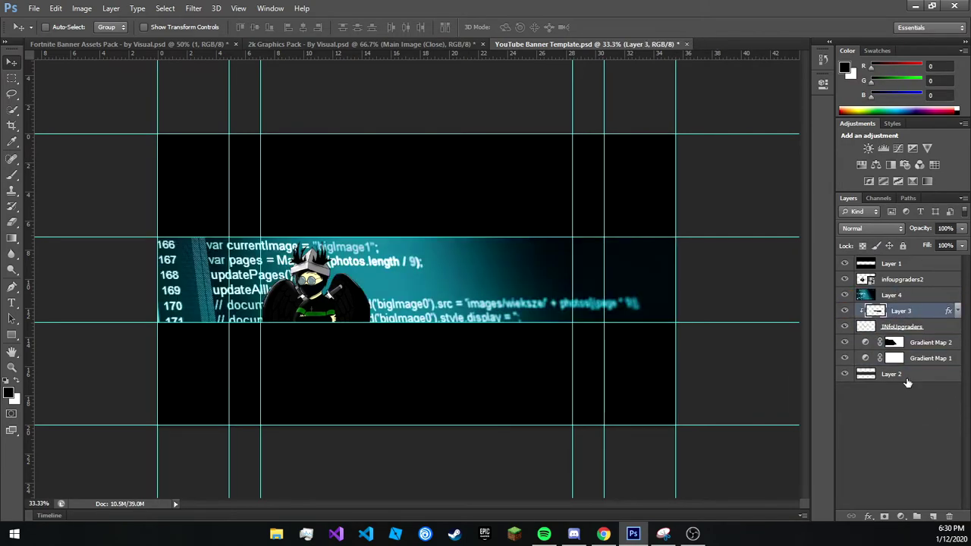
{"action": "key", "text": "ctrl+alt+z"}
{"action": "key", "text": "ctrl+alt+z"}
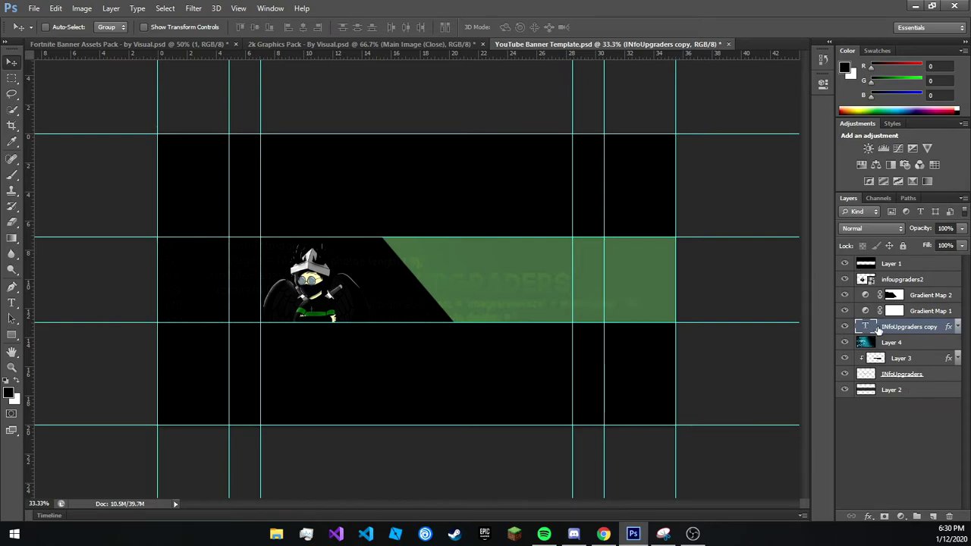
{"action": "key", "text": "ctrl+alt+z"}
{"action": "key", "text": "ctrl+alt+z"}
{"action": "key", "text": "ctrl+alt+z"}
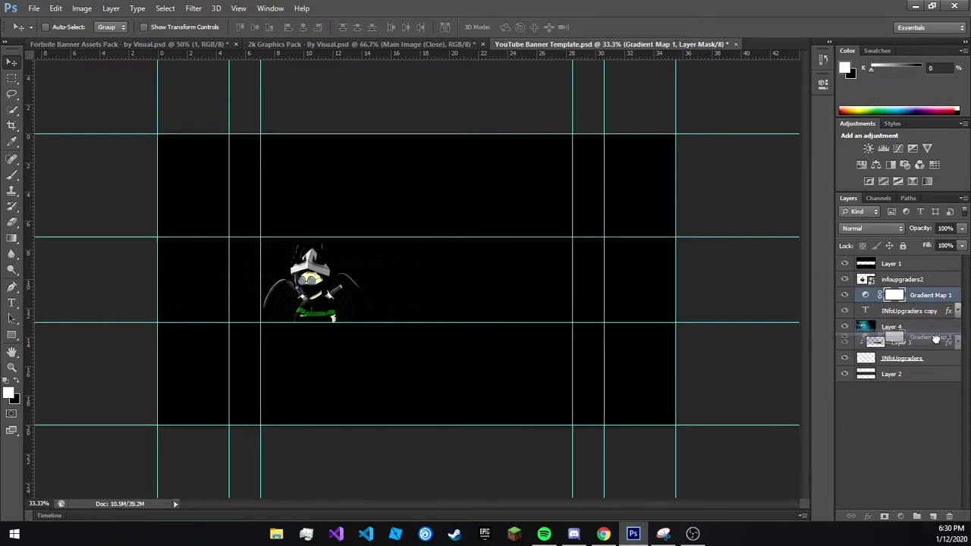
{"action": "key", "text": "ctrl+alt+z"}
{"action": "key", "text": "ctrl+alt+z"}
{"action": "key", "text": "ctrl+alt+z"}
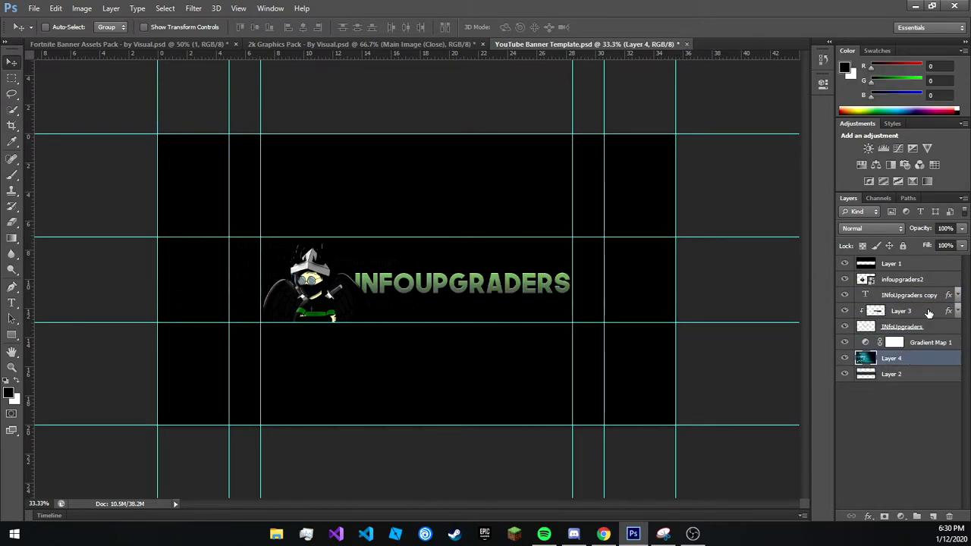
Move the INfoUpgraders copy layer to the bottom and Gradient Map 1 lower in the stack.
{"action": "left_click_drag", "start_coordinate": [924, 299], "coordinate": [937, 385]}
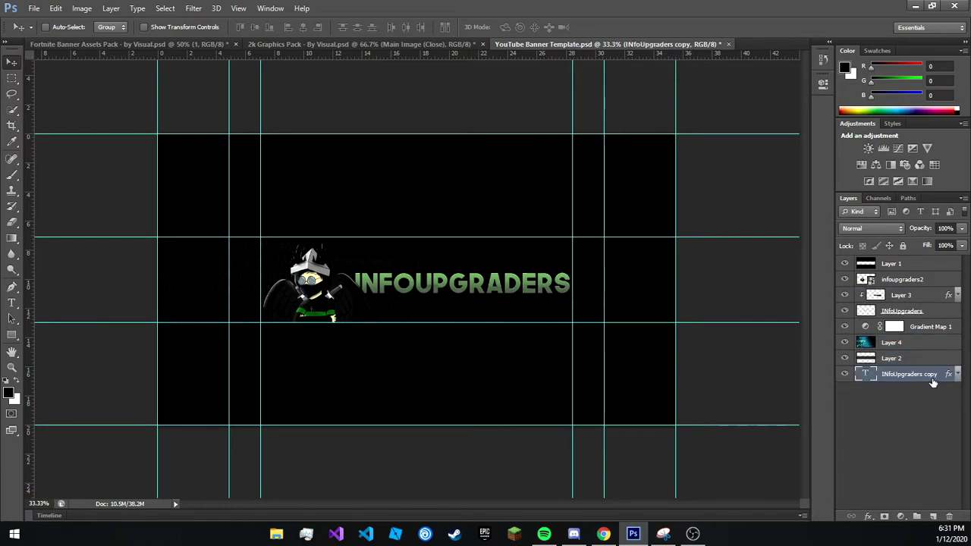
{"action": "left_click_drag", "start_coordinate": [896, 327], "coordinate": [918, 304]}
{"action": "right_click", "coordinate": [940, 295]}
Bring the halftone dots layer from the Fortnite assets into the banner, under the title text.
{"action": "left_click", "coordinate": [789, 210]}
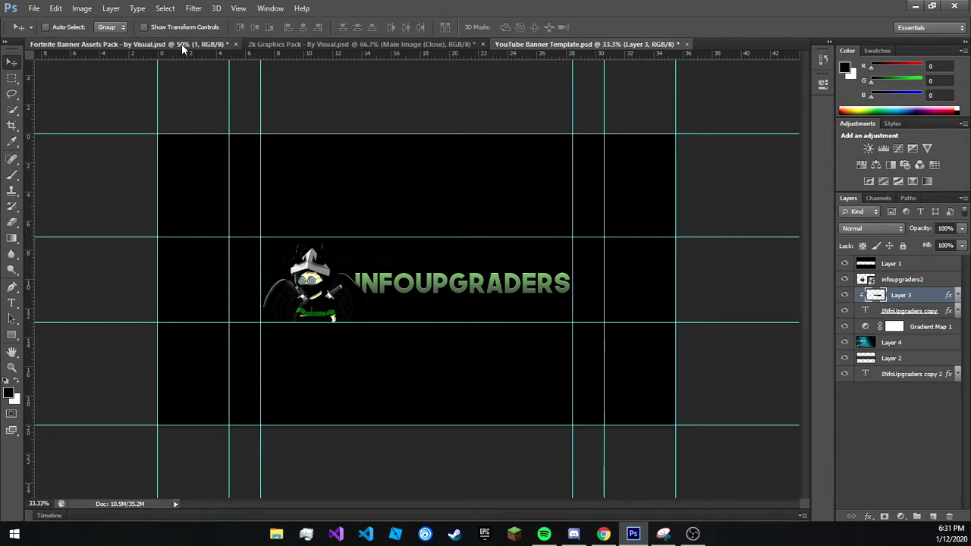
{"action": "left_click", "coordinate": [180, 46]}
{"action": "left_click_drag", "start_coordinate": [412, 130], "coordinate": [550, 45]}
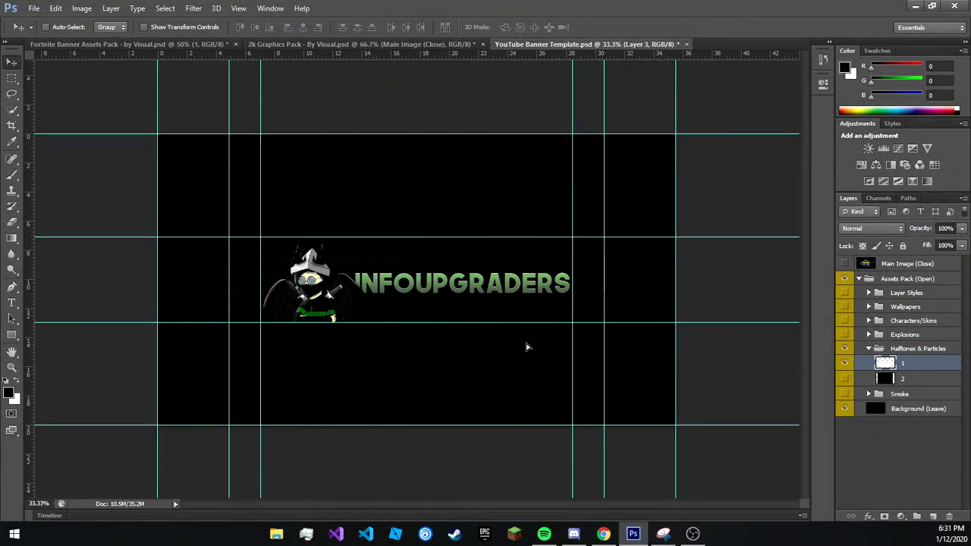
{"action": "left_click_drag", "start_coordinate": [500, 339], "coordinate": [514, 369]}
{"action": "right_click", "coordinate": [918, 301]}
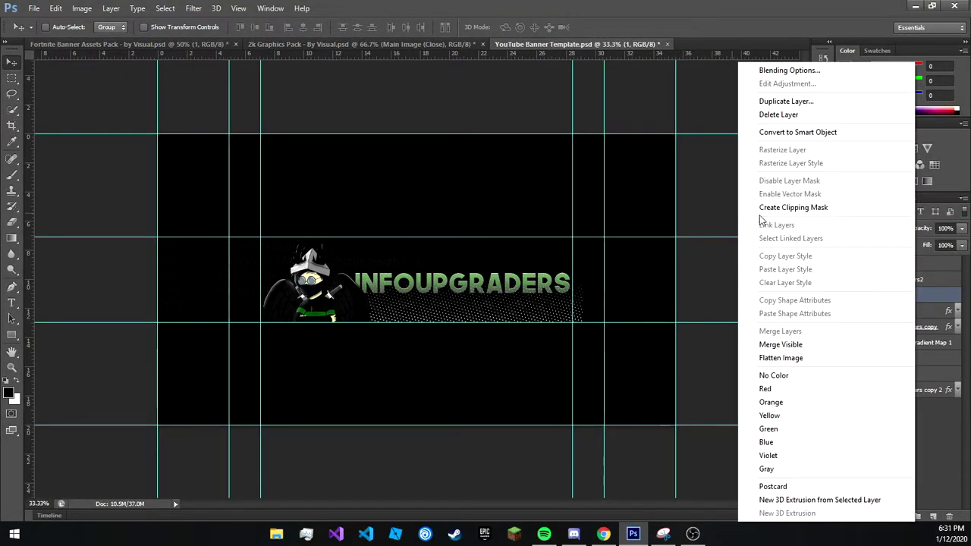
{"action": "left_click", "coordinate": [744, 209]}
{"action": "left_click_drag", "start_coordinate": [541, 289], "coordinate": [543, 309]}
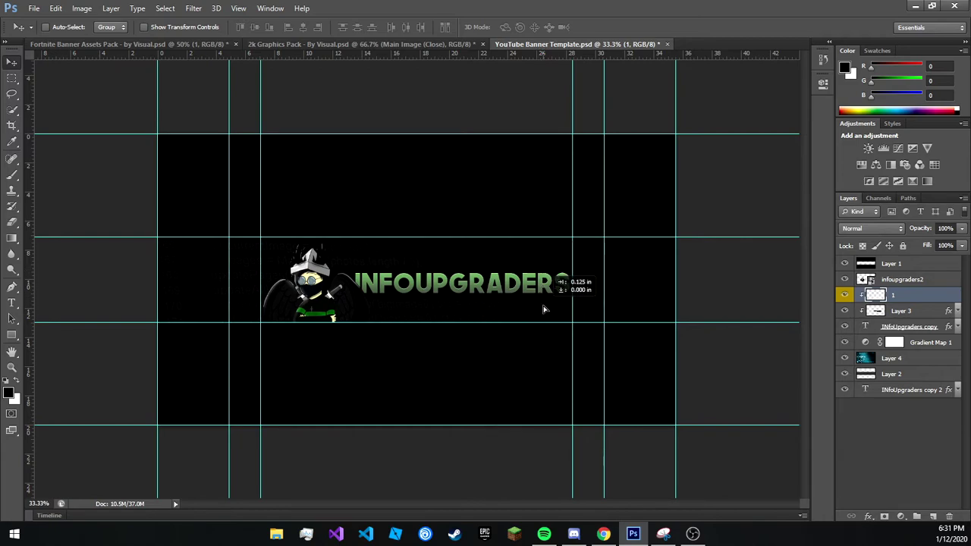
{"action": "right_click", "coordinate": [914, 294]}
{"action": "left_click", "coordinate": [793, 209]}
Tilt the INfoUpgraders copy text layer by about 1.6 degrees.
{"action": "left_click", "coordinate": [860, 326]}
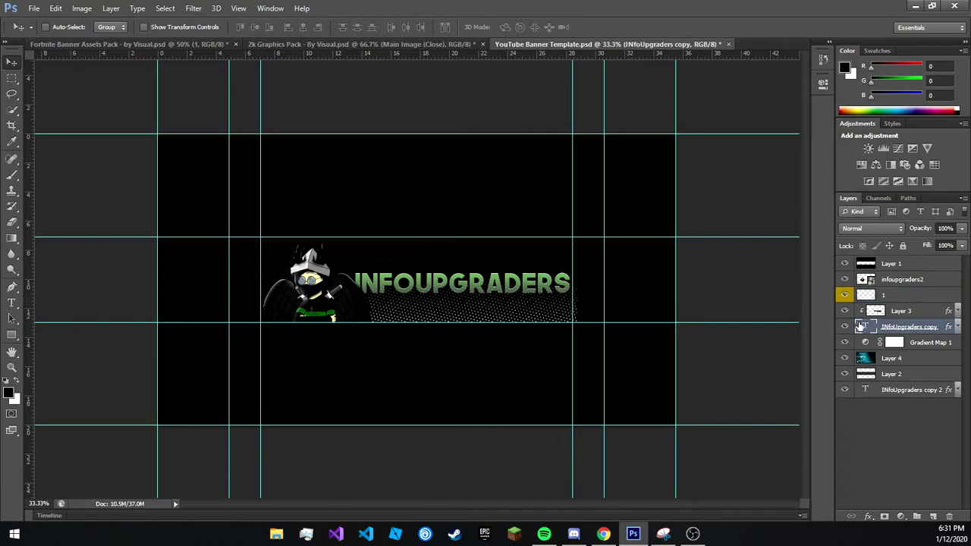
{"action": "key", "text": "ctrl+t"}
{"action": "left_click_drag", "start_coordinate": [571, 275], "coordinate": [571, 266]}
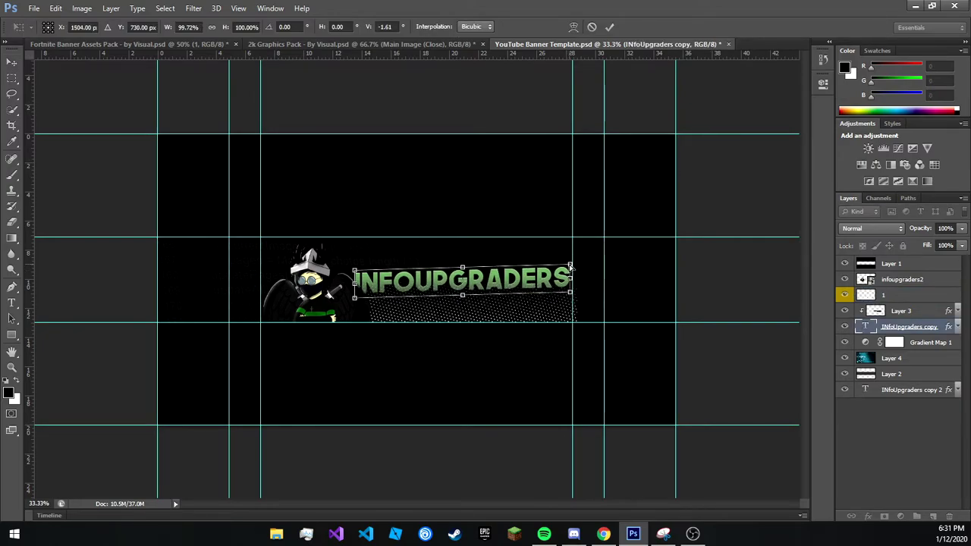
{"action": "key", "text": "Return"}
Rasterize the text and its layer style, then clip the halftone dots onto it.
{"action": "right_click", "coordinate": [908, 318]}
{"action": "left_click", "coordinate": [824, 149]}
{"action": "right_click", "coordinate": [907, 319]}
{"action": "left_click", "coordinate": [787, 163]}
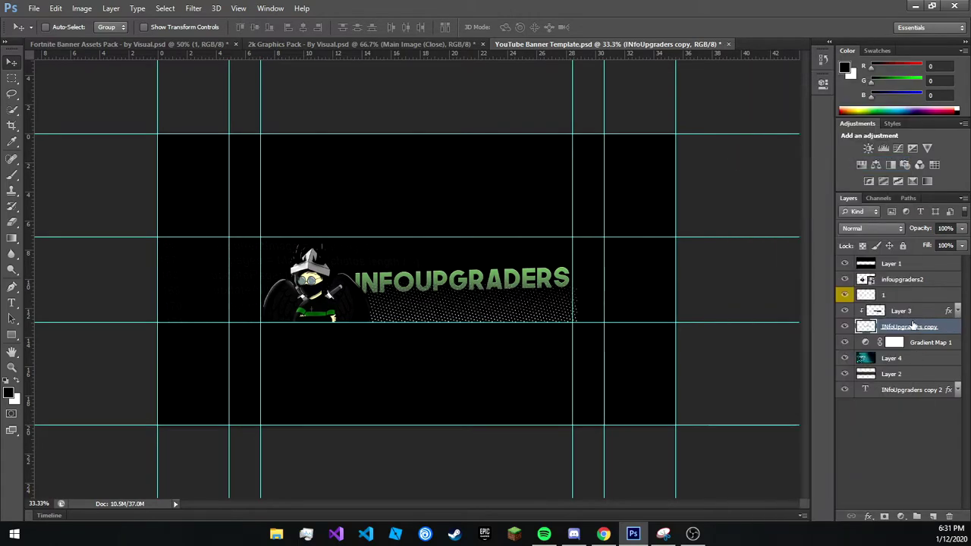
{"action": "right_click", "coordinate": [899, 295]}
{"action": "left_click", "coordinate": [748, 210]}
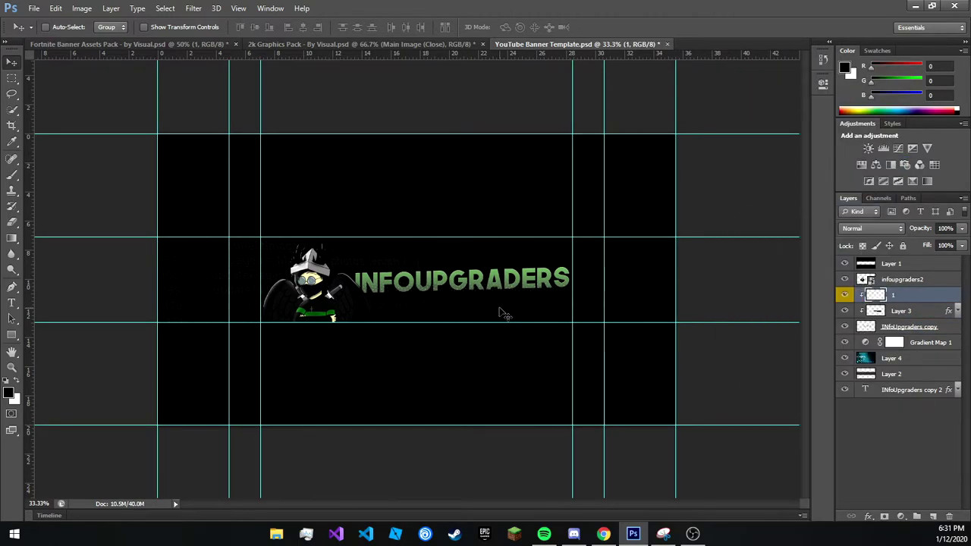
{"action": "left_click", "coordinate": [360, 44]}
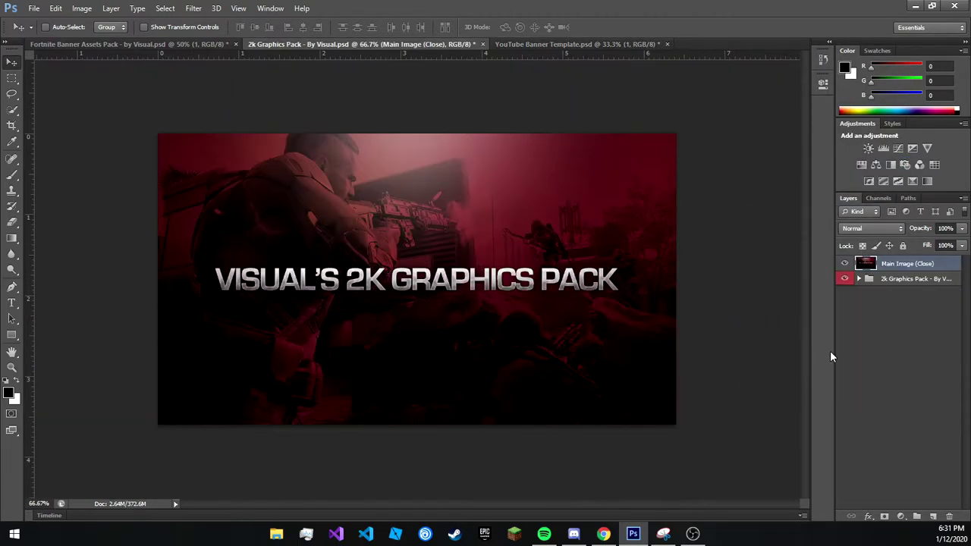
Preview the 2k Graphics Pack's Overlays and Extras textures and select the splatter Visual layer.
{"action": "left_click", "coordinate": [850, 264]}
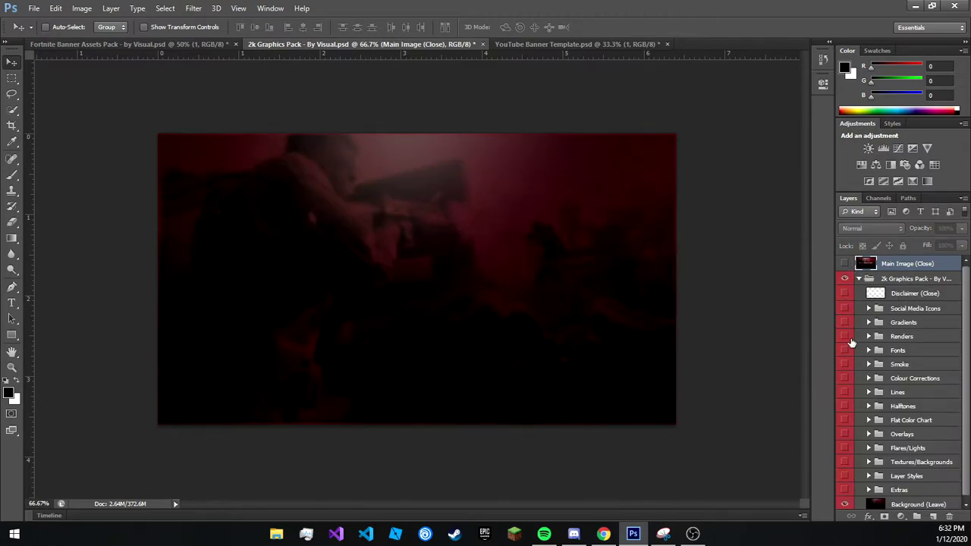
{"action": "left_click", "coordinate": [869, 434]}
{"action": "left_click", "coordinate": [845, 434]}
{"action": "left_click", "coordinate": [869, 434]}
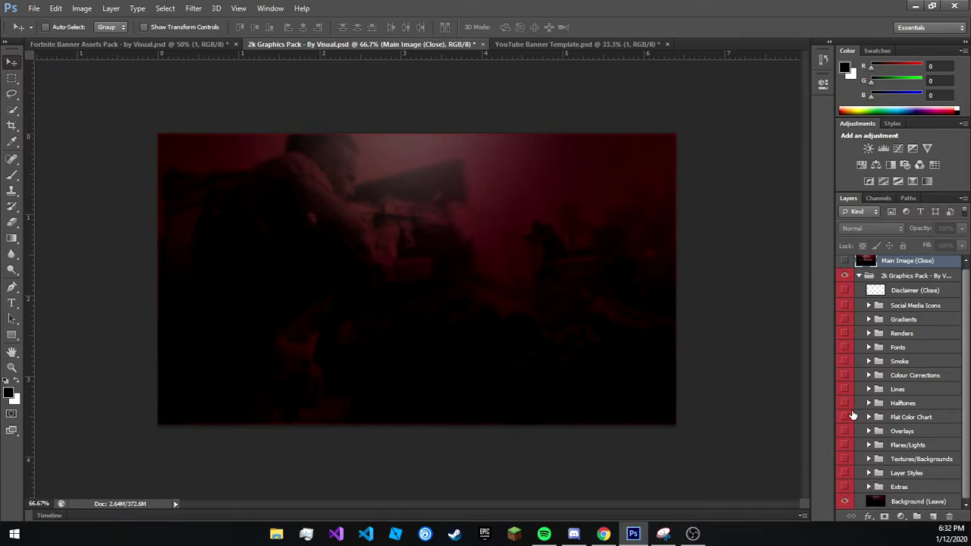
{"action": "left_click", "coordinate": [869, 487]}
{"action": "left_click", "coordinate": [845, 422]}
{"action": "left_click", "coordinate": [845, 422]}
{"action": "left_click", "coordinate": [844, 453]}
{"action": "left_click", "coordinate": [844, 454]}
{"action": "left_click", "coordinate": [848, 470]}
{"action": "left_click", "coordinate": [845, 485]}
{"action": "left_click", "coordinate": [845, 486]}
{"action": "left_click", "coordinate": [869, 470]}
Add two white splatter Visual textures to the banner, with a copy spread across the right side.
{"action": "left_click", "coordinate": [531, 44]}
{"action": "left_click_drag", "start_coordinate": [524, 63], "coordinate": [394, 277]}
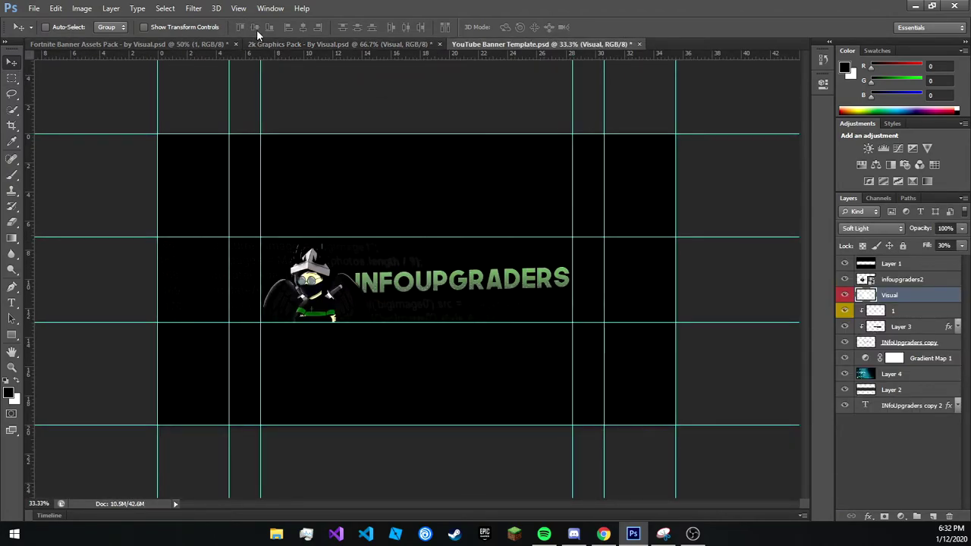
{"action": "left_click", "coordinate": [341, 44]}
{"action": "left_click", "coordinate": [846, 474]}
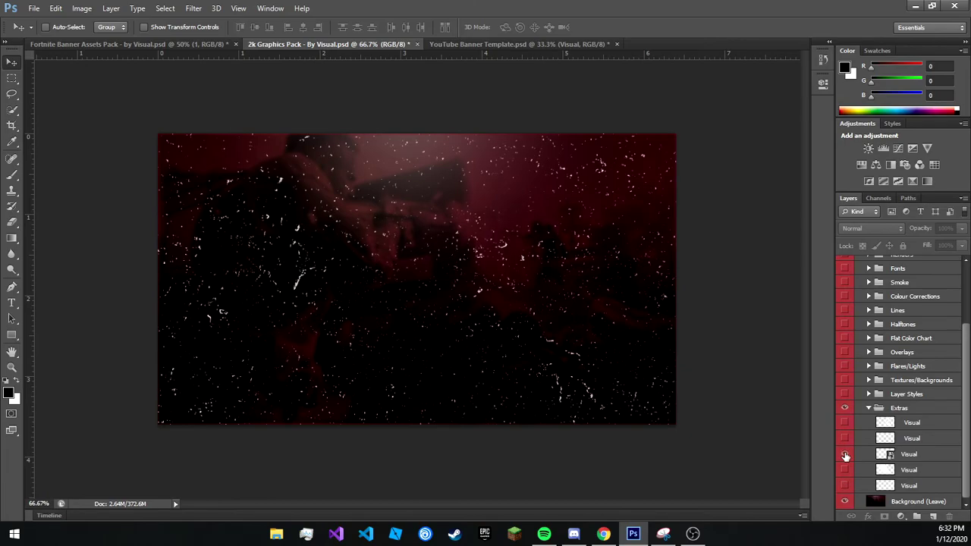
{"action": "left_click", "coordinate": [846, 455]}
{"action": "left_click_drag", "start_coordinate": [334, 156], "coordinate": [304, 297]}
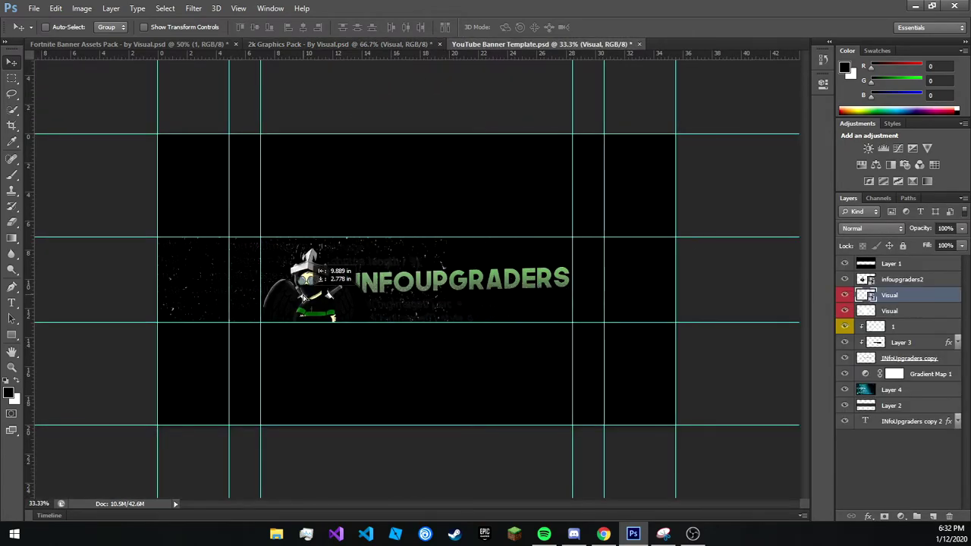
{"action": "left_click_drag", "start_coordinate": [438, 281], "coordinate": [667, 243]}
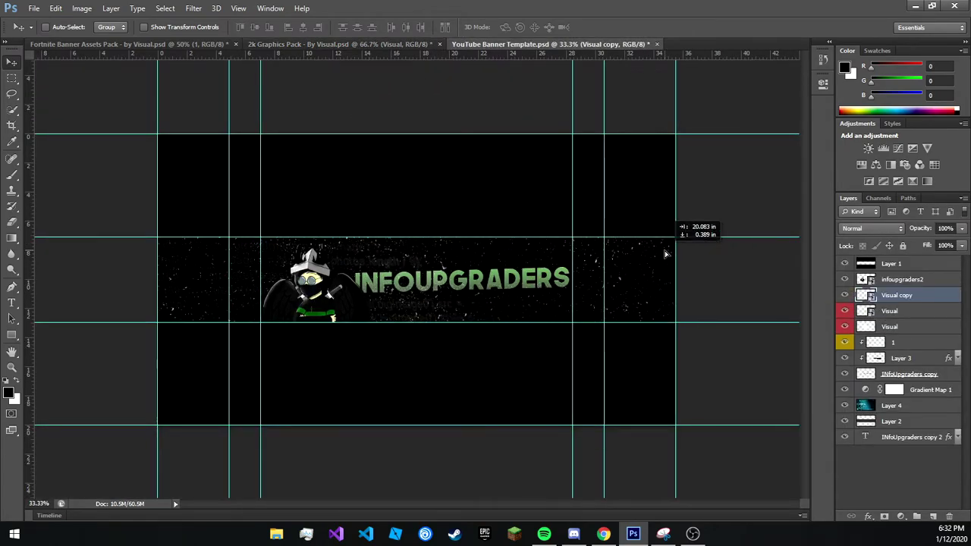
{"action": "key", "text": "ctrl+e"}
Shift the merged speckle overlay right and enlarge it across the banner.
{"action": "key", "text": "ctrl+t"}
{"action": "left_click_drag", "start_coordinate": [393, 255], "coordinate": [497, 256]}
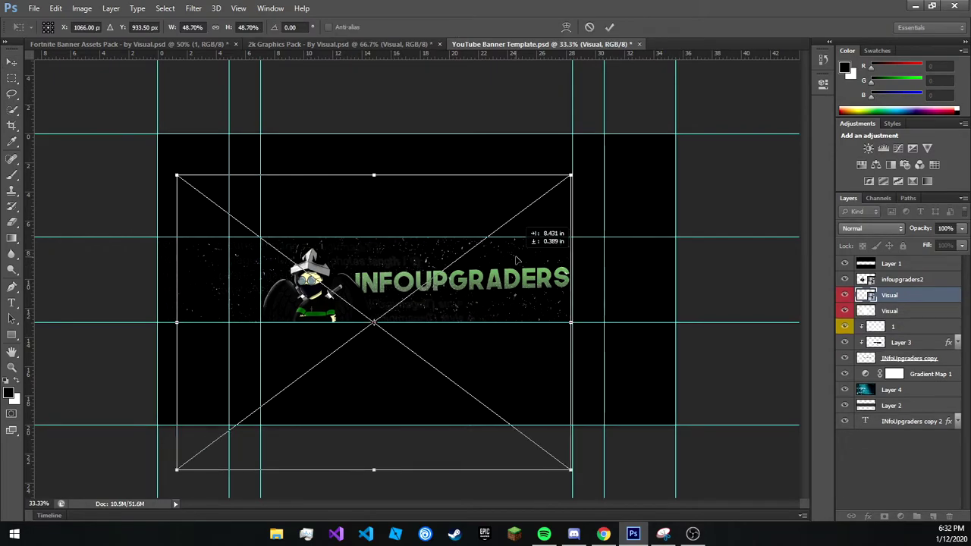
{"action": "left_click_drag", "start_coordinate": [555, 169], "coordinate": [712, 79]}
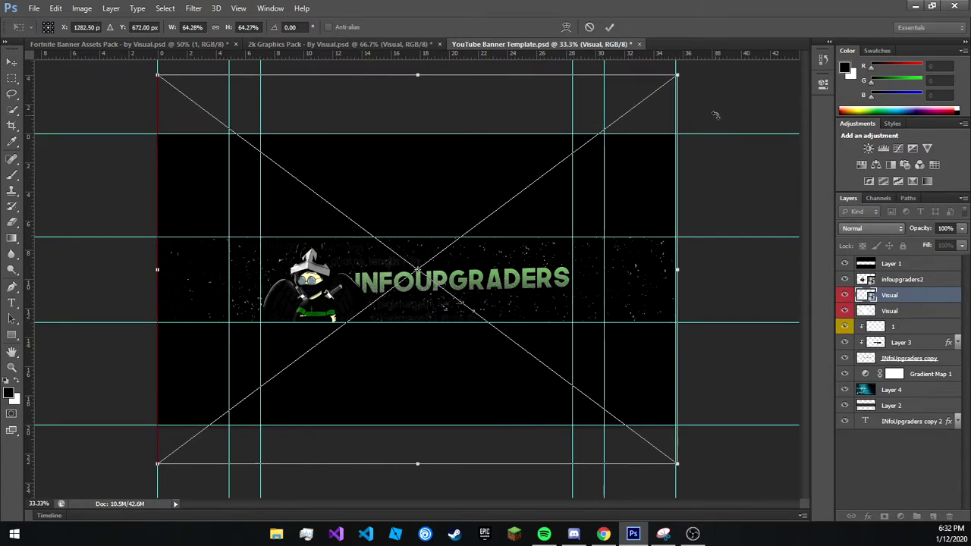
{"action": "key", "text": "Return"}
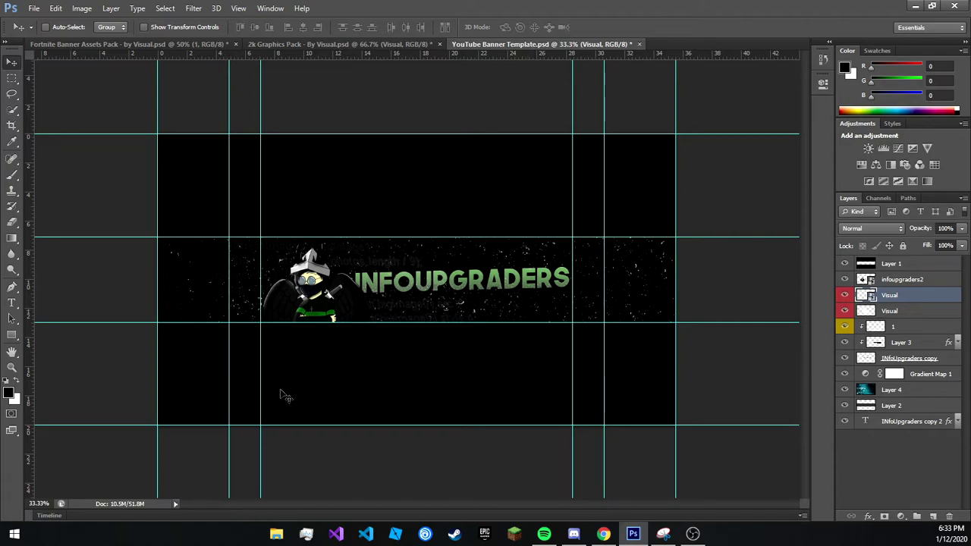
Move the speckle layer below the text layers and lower its opacity to 56%.
{"action": "mouse_move", "coordinate": [935, 316]}
{"action": "left_mouse_down"}
{"action": "mouse_move", "coordinate": [918, 387]}
{"action": "mouse_move", "coordinate": [914, 361]}
{"action": "left_mouse_up"}
{"action": "left_click", "coordinate": [962, 228]}
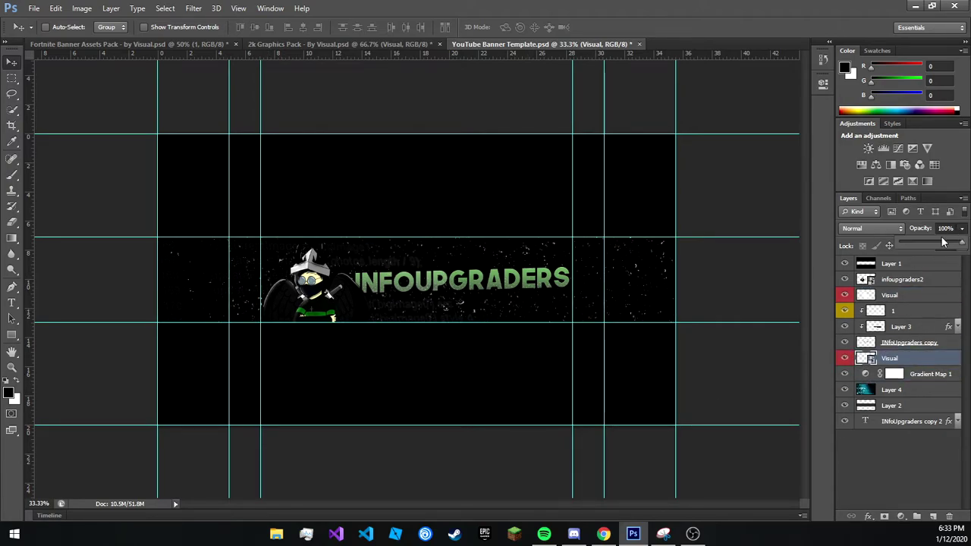
{"action": "left_click_drag", "start_coordinate": [936, 241], "coordinate": [934, 242]}
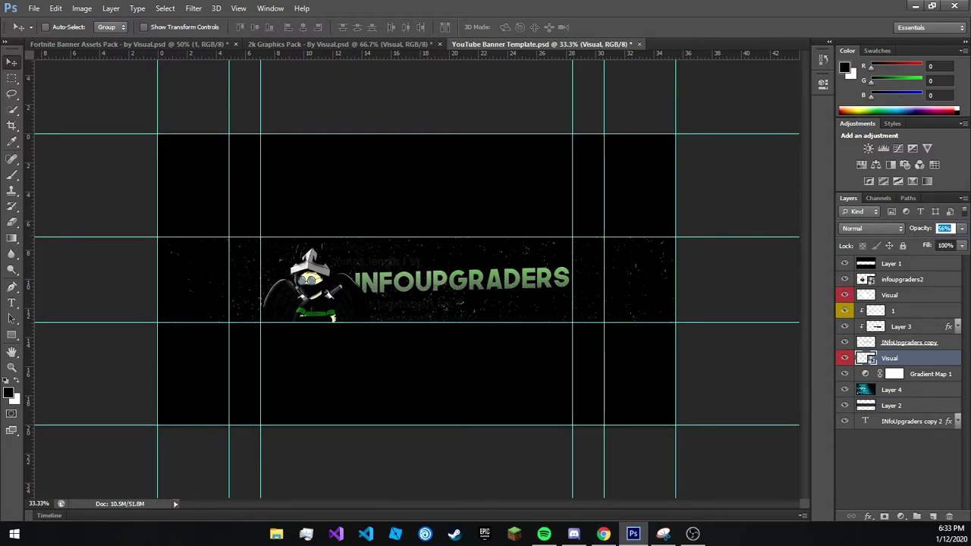
{"action": "left_click", "coordinate": [910, 358], "text": "ctrl"}
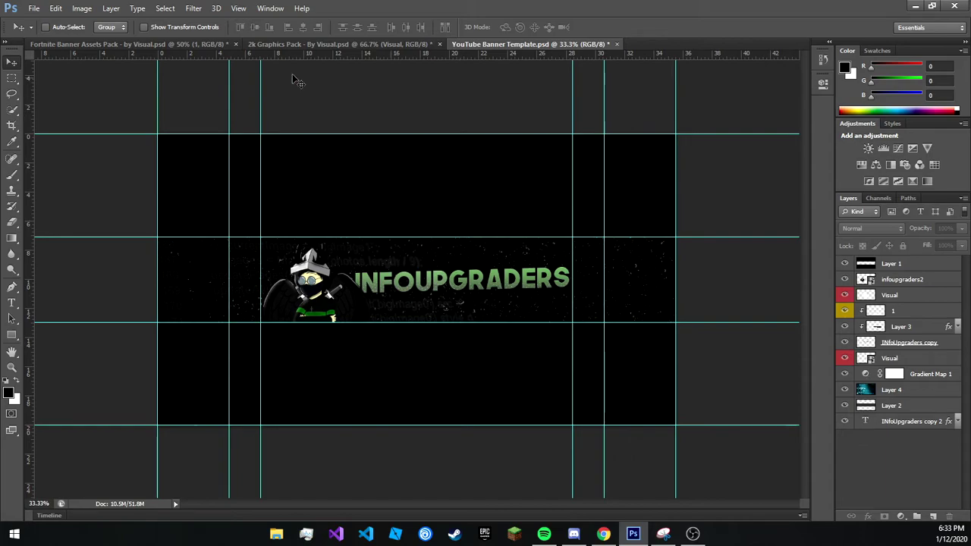
{"action": "left_click", "coordinate": [339, 44]}
{"action": "left_click", "coordinate": [844, 408]}
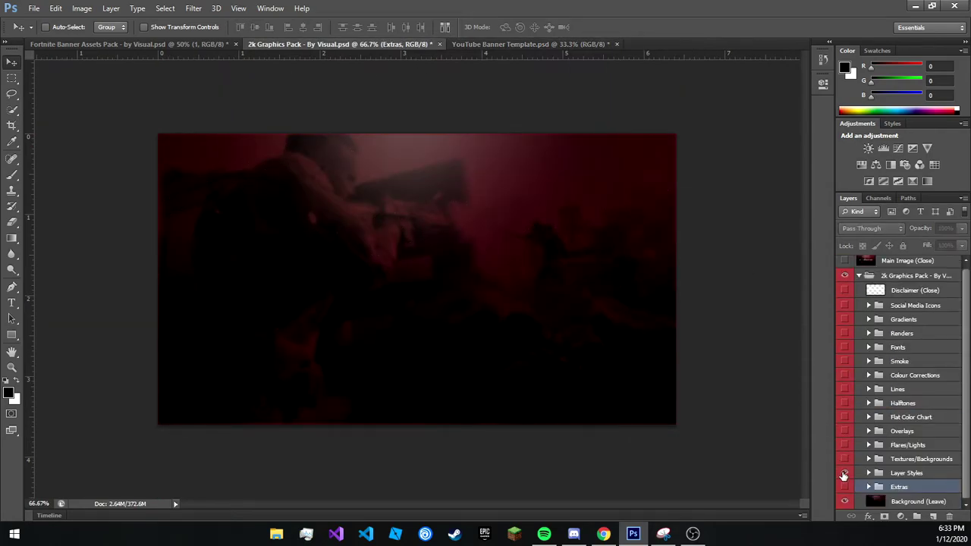
Browse the pack's Textures/Backgrounds and Flares/Lights groups and copy a flare into the banner.
{"action": "left_click", "coordinate": [869, 459]}
{"action": "left_click", "coordinate": [844, 459]}
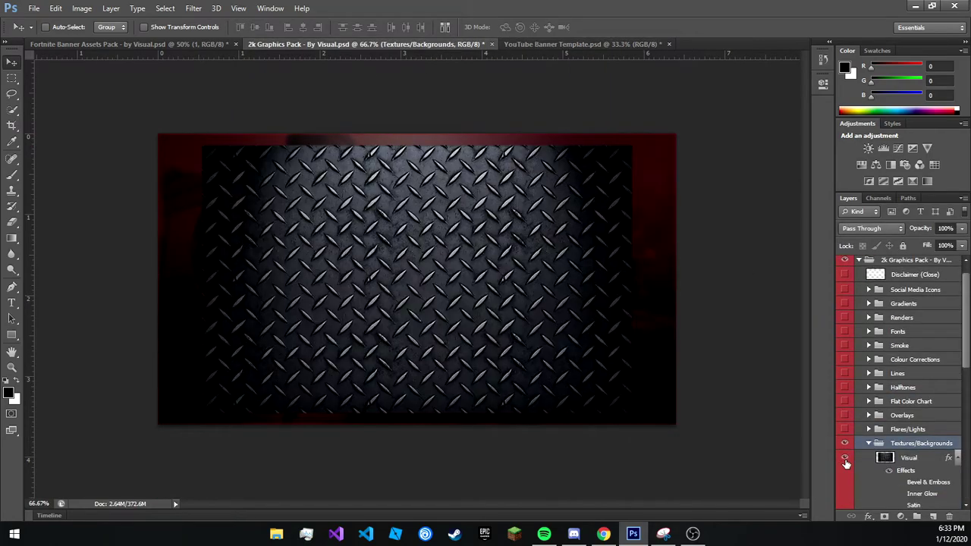
{"action": "left_click", "coordinate": [845, 459]}
{"action": "left_click", "coordinate": [868, 444]}
{"action": "left_click", "coordinate": [865, 447]}
{"action": "left_click", "coordinate": [869, 446]}
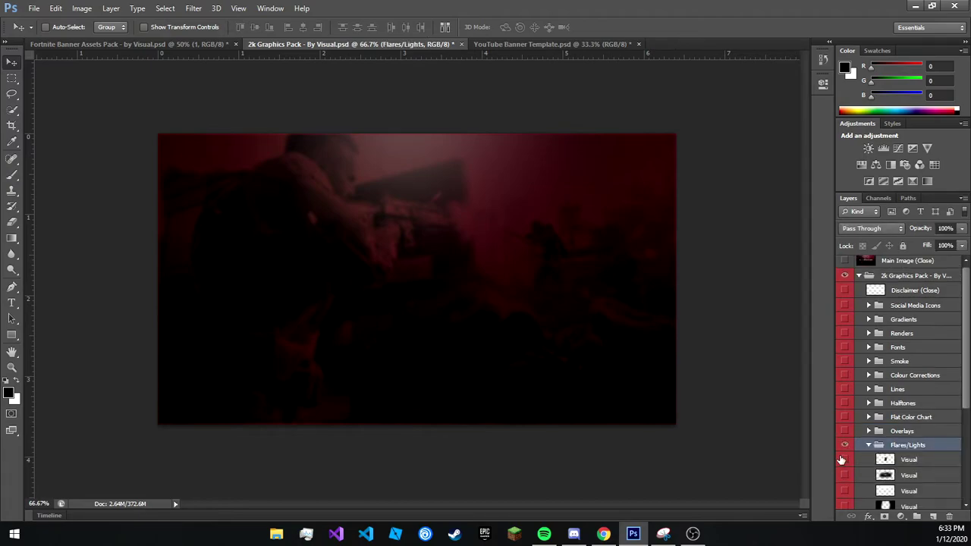
{"action": "scroll", "coordinate": [860, 432], "scroll_direction": "down", "scroll_amount": 1}
{"action": "left_click", "coordinate": [844, 459]}
{"action": "left_click", "coordinate": [846, 475]}
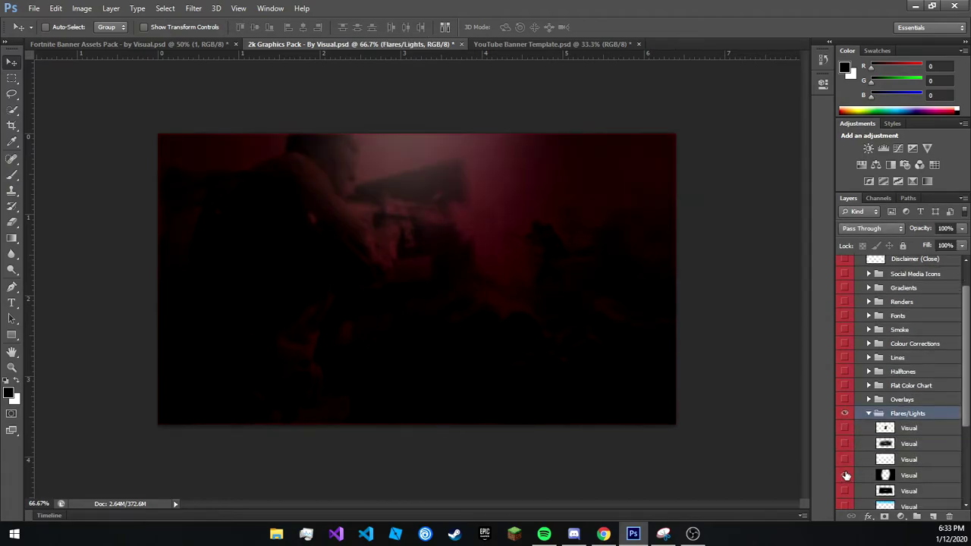
{"action": "left_click_drag", "start_coordinate": [514, 275], "coordinate": [478, 258]}
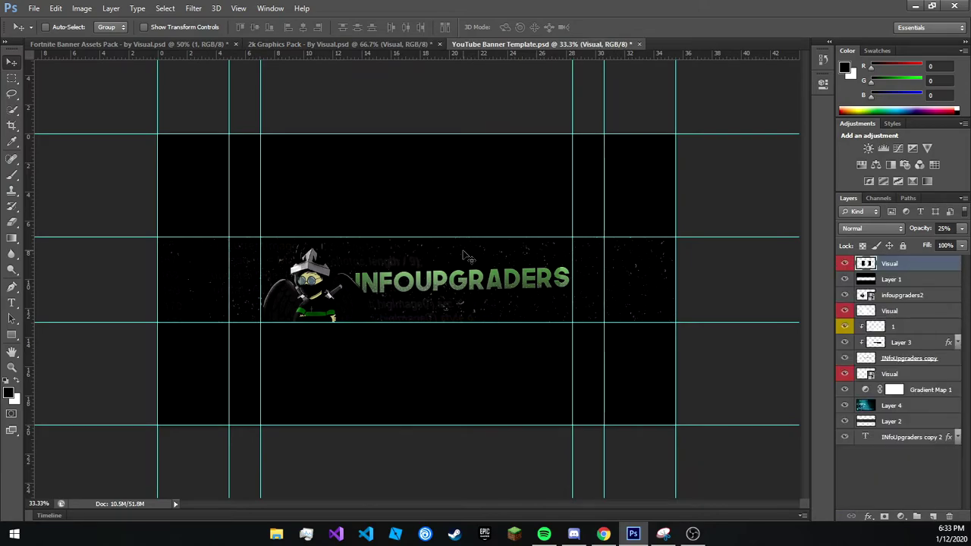
Enlarge the flare to cover the banner and add a new empty layer above it.
{"action": "key", "text": "ctrl+t"}
{"action": "mouse_move", "coordinate": [317, 219]}
{"action": "left_mouse_down"}
{"action": "mouse_move", "coordinate": [134, 176]}
{"action": "mouse_move", "coordinate": [157, 134]}
{"action": "left_mouse_up"}
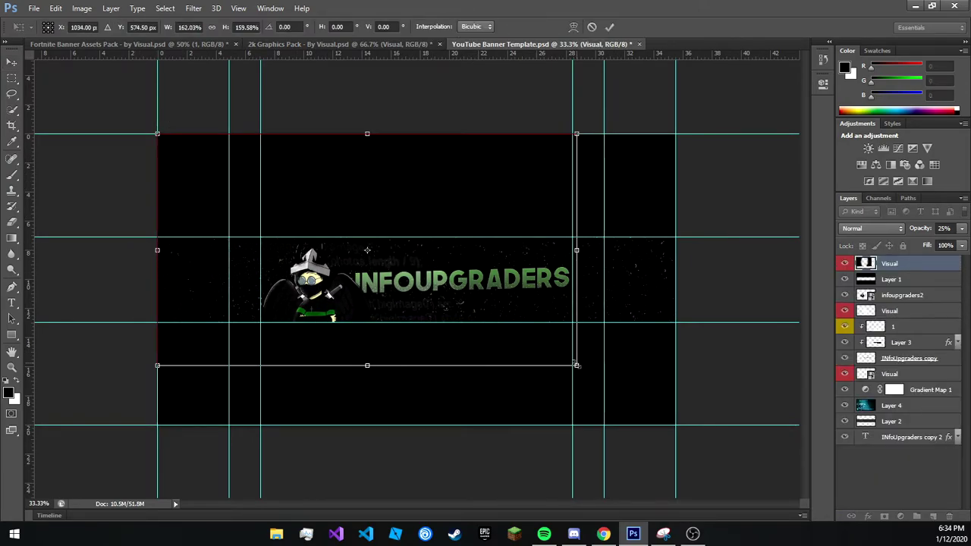
{"action": "left_click_drag", "start_coordinate": [577, 365], "coordinate": [676, 422]}
{"action": "key", "text": "Return"}
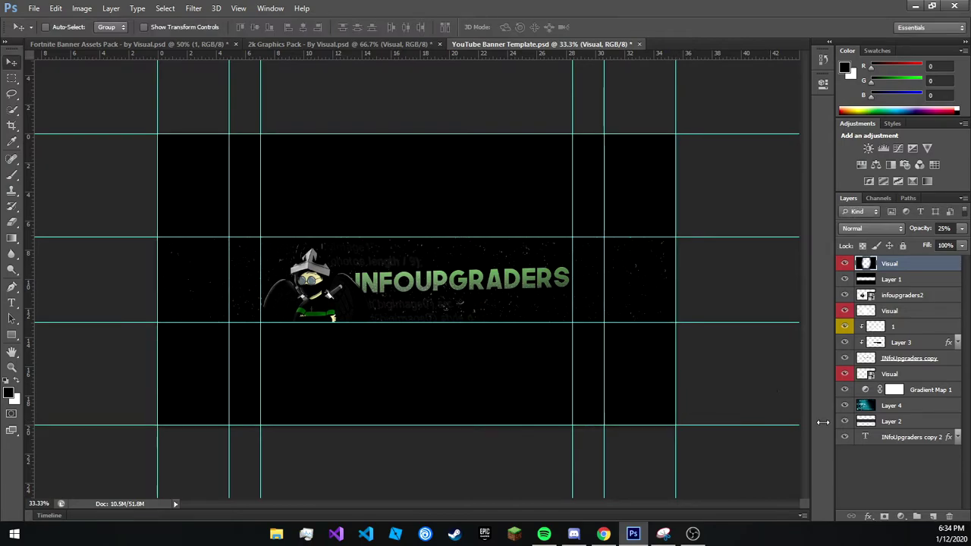
{"action": "key", "text": "ctrl+shift+alt+n"}
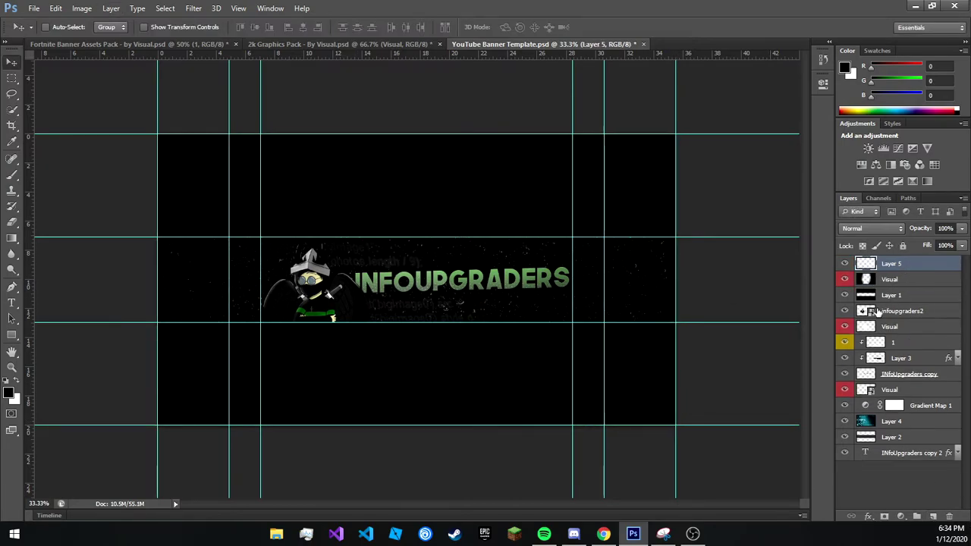
Move Layer 5 below infoupgraders2, paint a large soft glow, and set it to Overlay.
{"action": "left_click_drag", "start_coordinate": [920, 264], "coordinate": [903, 318]}
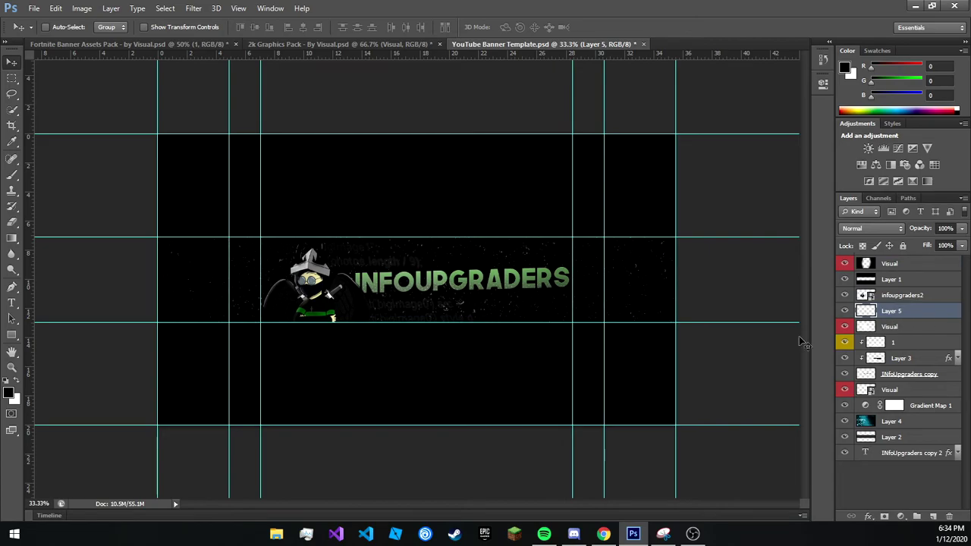
{"action": "key", "text": "b"}
{"action": "key", "text": "bracketright"}
{"action": "key", "text": "bracketright"}
{"action": "key", "text": "bracketright"}
{"action": "key", "text": "bracketright"}
{"action": "key", "text": "bracketright"}
{"action": "key", "text": "bracketright"}
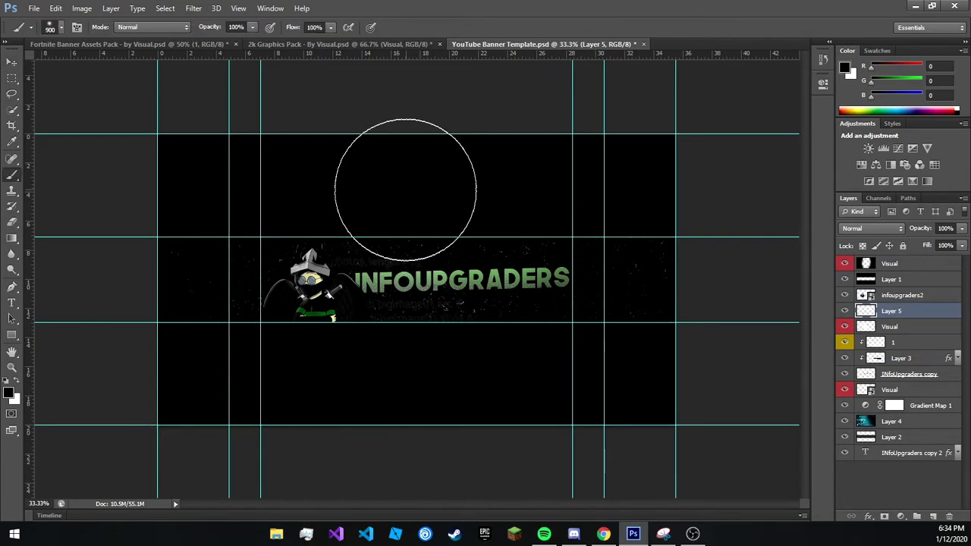
{"action": "left_click", "coordinate": [413, 173]}
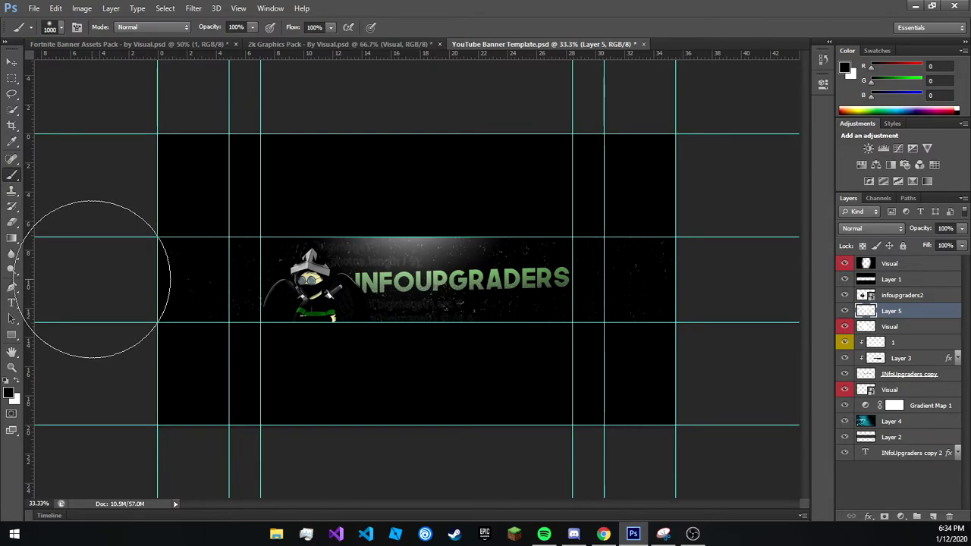
{"action": "left_click", "coordinate": [873, 228]}
{"action": "left_click", "coordinate": [873, 146]}
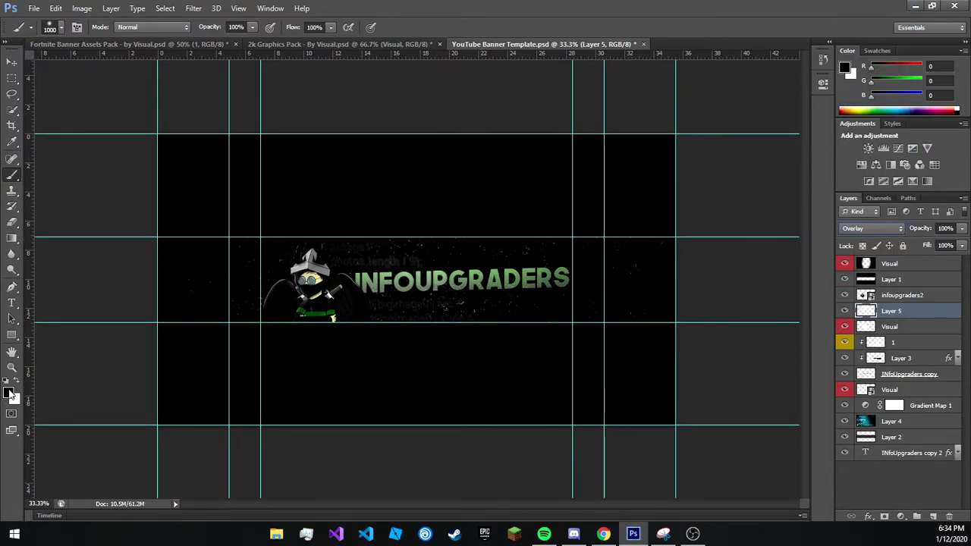
Sample the logo's green and paint a green glow along the banner on Layer 5.
{"action": "left_click", "coordinate": [10, 392]}
{"action": "left_click", "coordinate": [529, 274]}
{"action": "key", "text": "Return"}
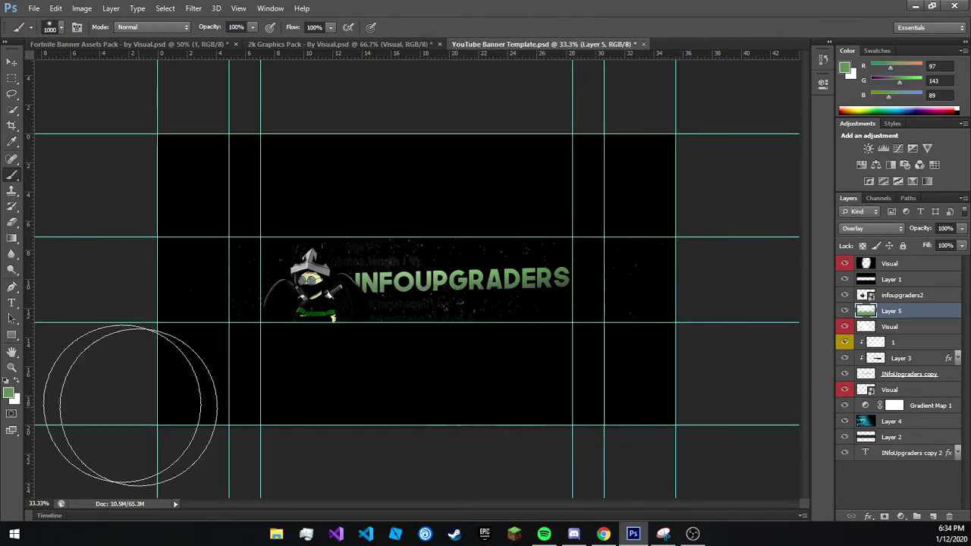
{"action": "left_click_drag", "start_coordinate": [195, 379], "coordinate": [510, 391]}
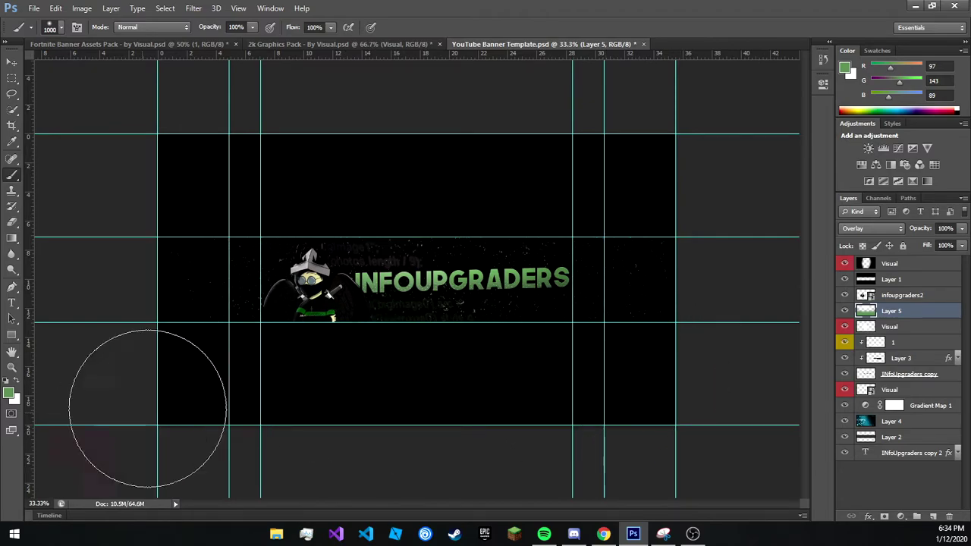
{"action": "key", "text": "v"}
{"action": "key", "text": "i"}
{"action": "left_click", "coordinate": [9, 393]}
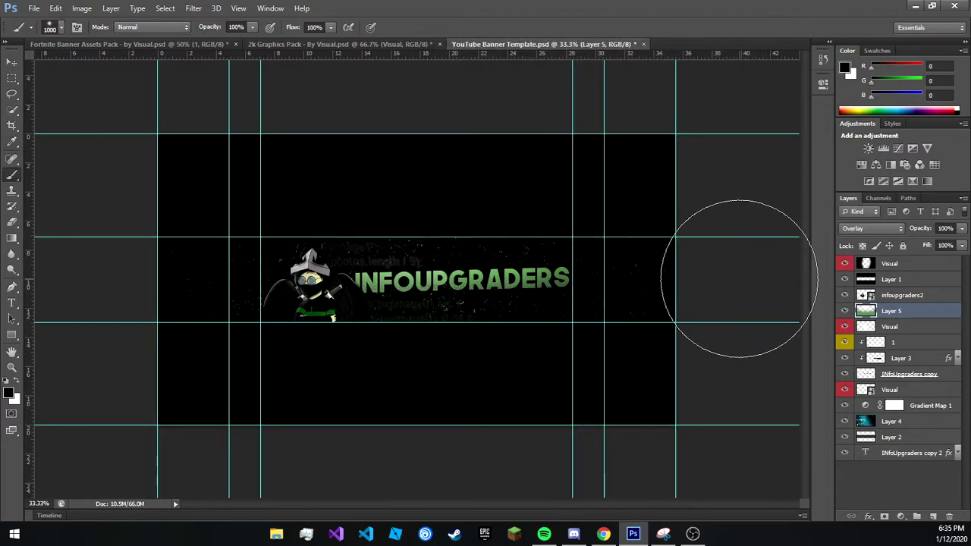
{"action": "key", "text": "v"}
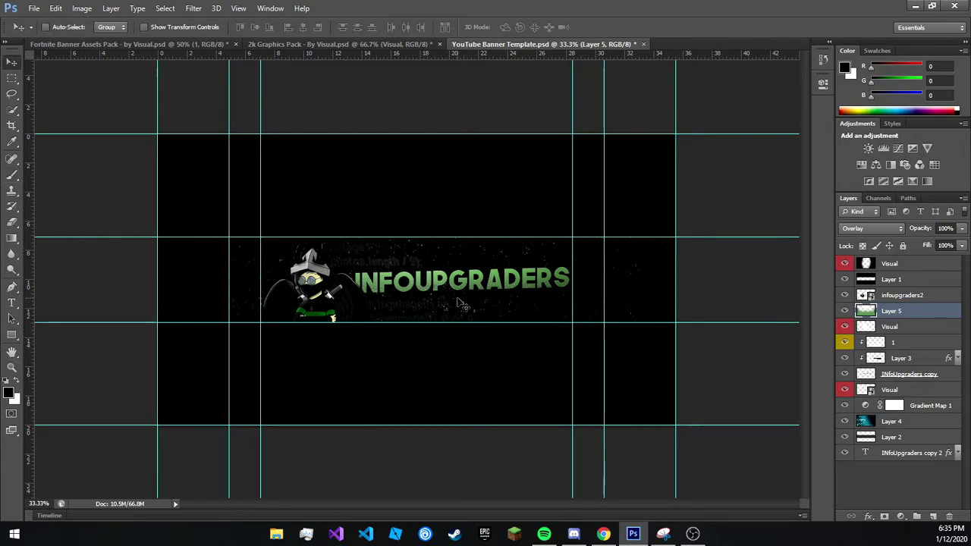
Save the banner as INfoUpgraders-Banner.psd with maximum compatibility.
{"action": "left_click", "coordinate": [34, 7]}
{"action": "left_click", "coordinate": [65, 142]}
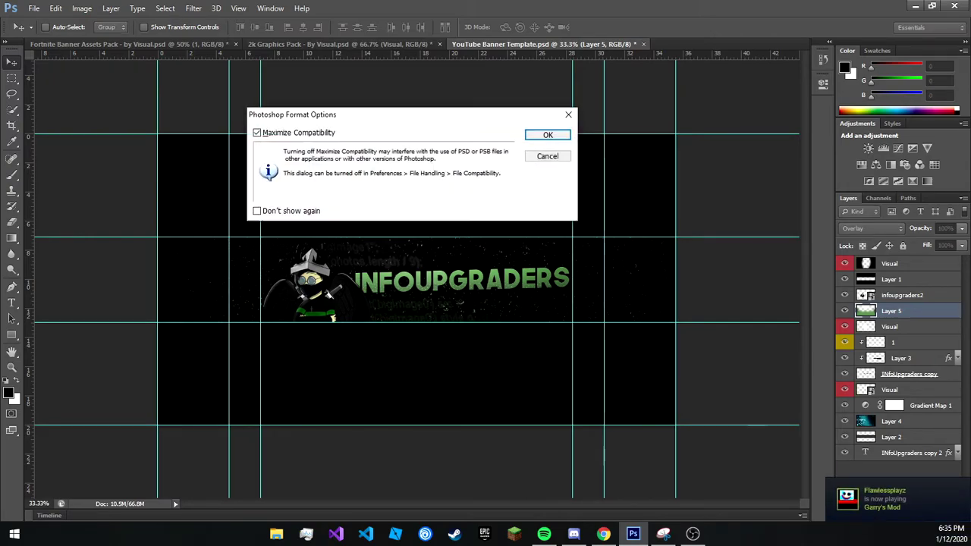
{"action": "left_click", "coordinate": [548, 132]}
{"action": "left_click", "coordinate": [340, 44]}
{"action": "left_click", "coordinate": [868, 440]}
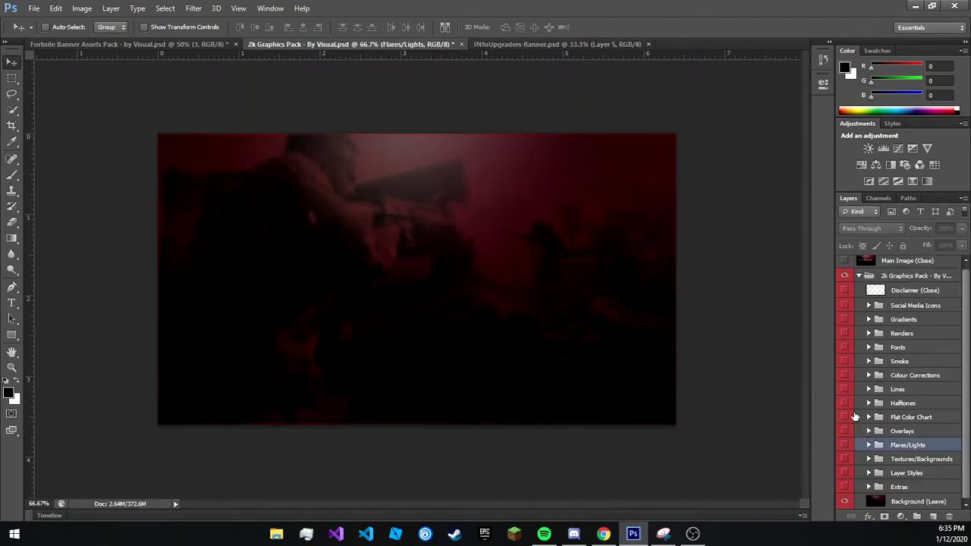
Open the pack's Lines group and copy a line graphic into the banner.
{"action": "left_click", "coordinate": [869, 403]}
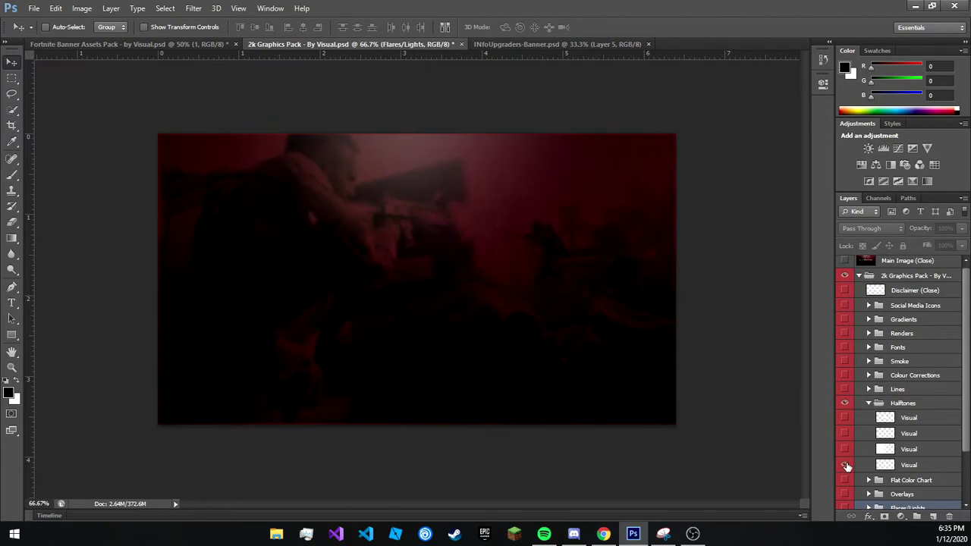
{"action": "left_click", "coordinate": [869, 403]}
{"action": "left_click", "coordinate": [845, 390]}
{"action": "left_click", "coordinate": [869, 389]}
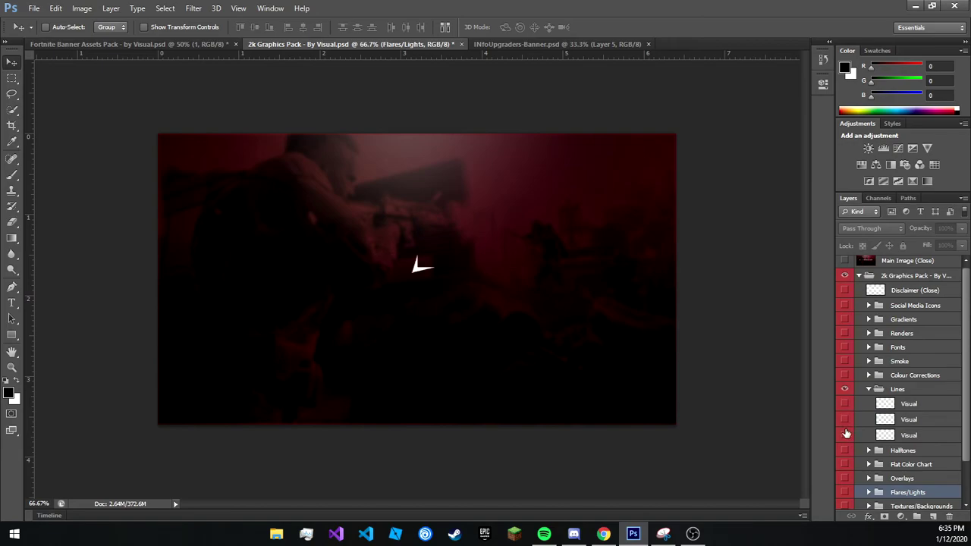
{"action": "mouse_move", "coordinate": [842, 441]}
{"action": "left_mouse_down"}
{"action": "mouse_move", "coordinate": [427, 205]}
{"action": "mouse_move", "coordinate": [471, 56]}
{"action": "mouse_move", "coordinate": [384, 292]}
{"action": "mouse_move", "coordinate": [393, 303]}
{"action": "mouse_move", "coordinate": [451, 281]}
{"action": "left_mouse_up"}
Rotate the line graphic about 43° and scale it to roughly 200%.
{"action": "key", "text": "ctrl+t"}
{"action": "mouse_move", "coordinate": [494, 243]}
{"action": "left_mouse_down"}
{"action": "mouse_move", "coordinate": [514, 292]}
{"action": "mouse_move", "coordinate": [569, 293]}
{"action": "left_mouse_up"}
{"action": "left_click_drag", "start_coordinate": [394, 292], "coordinate": [331, 300]}
{"action": "mouse_move", "coordinate": [568, 292]}
{"action": "left_mouse_down"}
{"action": "mouse_move", "coordinate": [577, 292]}
{"action": "mouse_move", "coordinate": [563, 312]}
{"action": "left_mouse_up"}
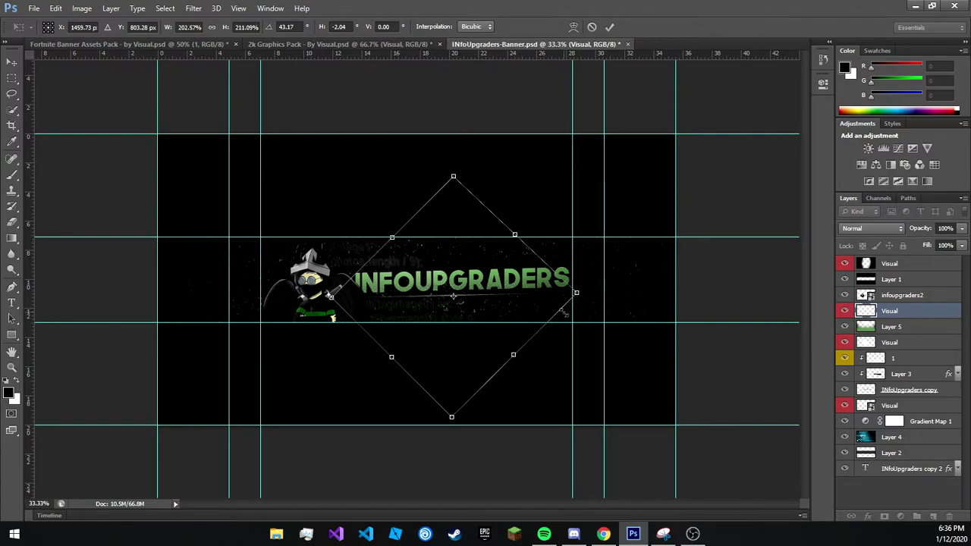
{"action": "key", "text": "Return"}
{"action": "key", "text": "e"}
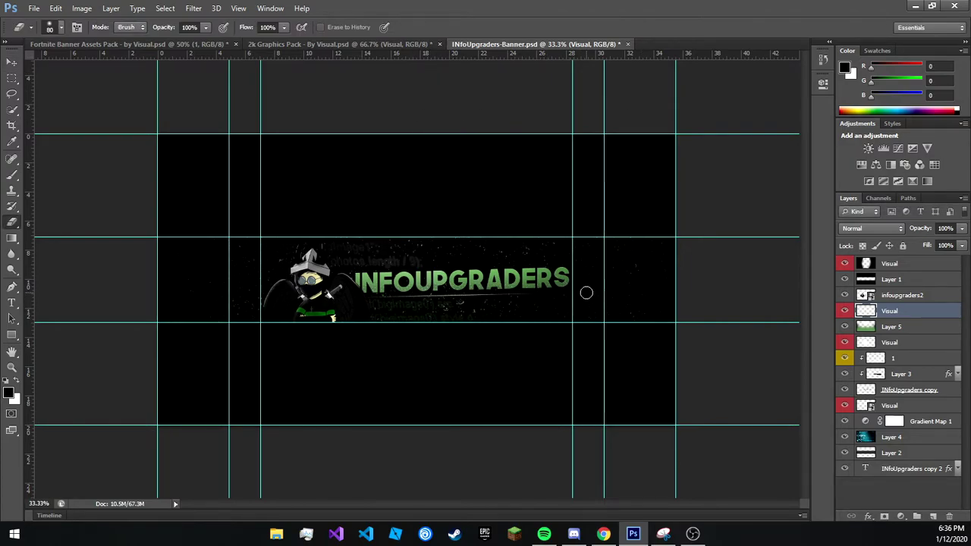
{"action": "key", "text": "v"}
{"action": "key", "text": "ctrl+shift+Tab"}
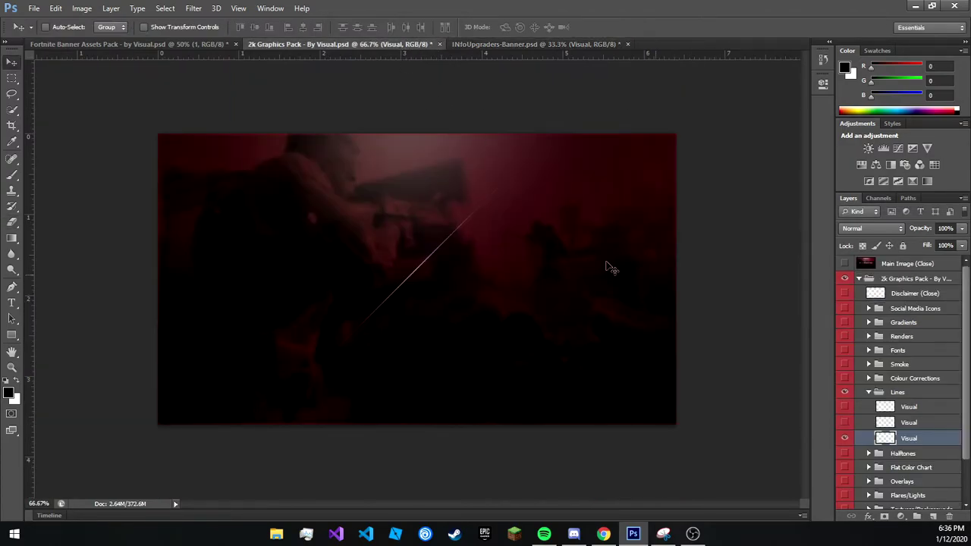
Turn on and expand the pack's Colour Corrections group.
{"action": "left_click", "coordinate": [868, 379]}
{"action": "left_click", "coordinate": [845, 378]}
{"action": "left_click", "coordinate": [868, 378]}
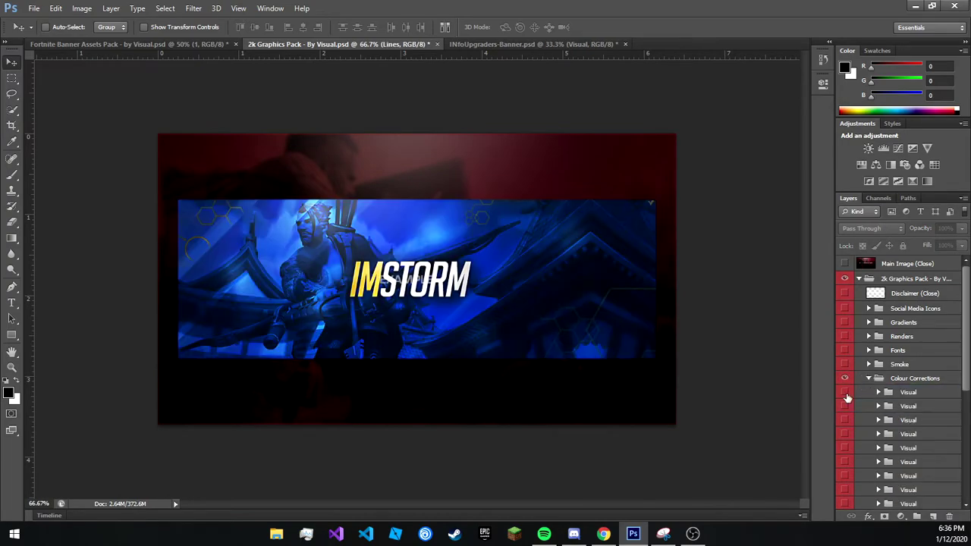
{"action": "scroll", "coordinate": [851, 412], "scroll_direction": "down", "scroll_amount": 2}
{"action": "scroll", "coordinate": [850, 412], "scroll_direction": "down", "scroll_amount": 3}
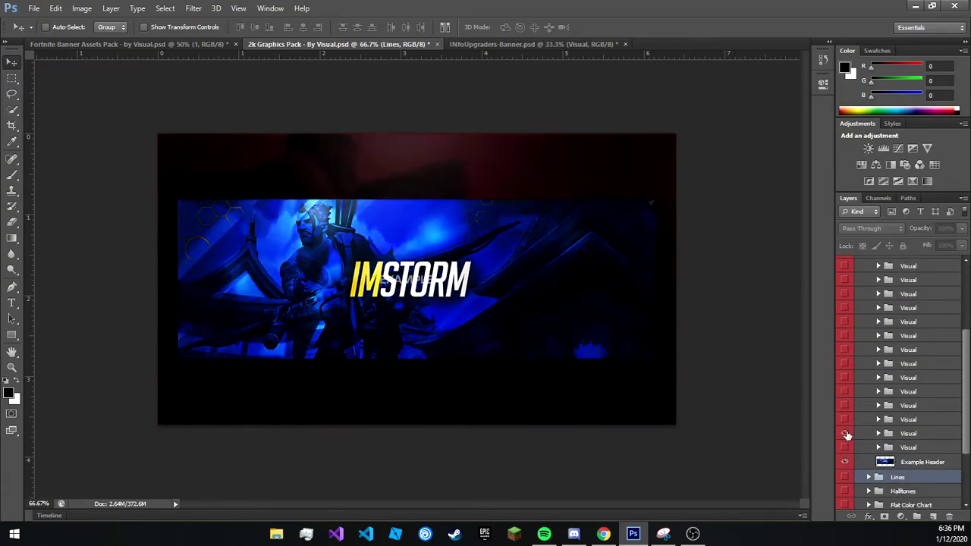
{"action": "scroll", "coordinate": [847, 397], "scroll_direction": "up", "scroll_amount": 2}
Try several colour-grade presets on the sample header and keep one Visual preset.
{"action": "left_click", "coordinate": [844, 326]}
{"action": "left_click", "coordinate": [844, 325]}
{"action": "left_click", "coordinate": [845, 353]}
{"action": "left_click", "coordinate": [844, 367]}
{"action": "left_click", "coordinate": [844, 381]}
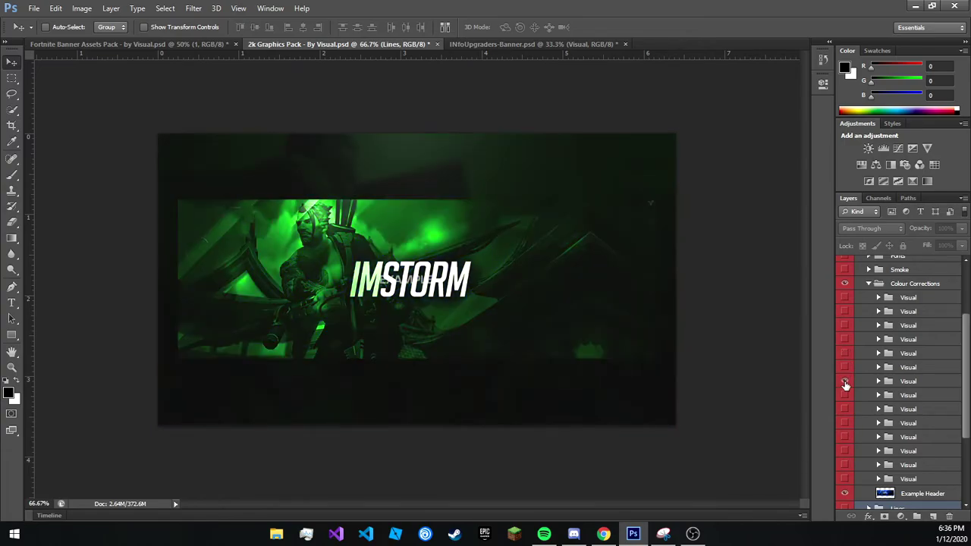
{"action": "left_click", "coordinate": [845, 395]}
{"action": "left_click", "coordinate": [845, 409]}
{"action": "left_click", "coordinate": [844, 409]}
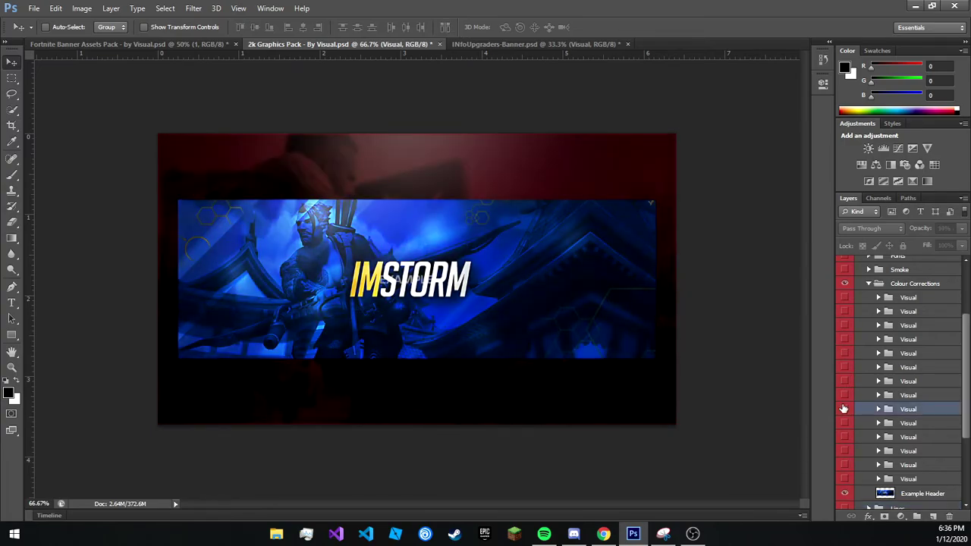
{"action": "left_click", "coordinate": [516, 44]}
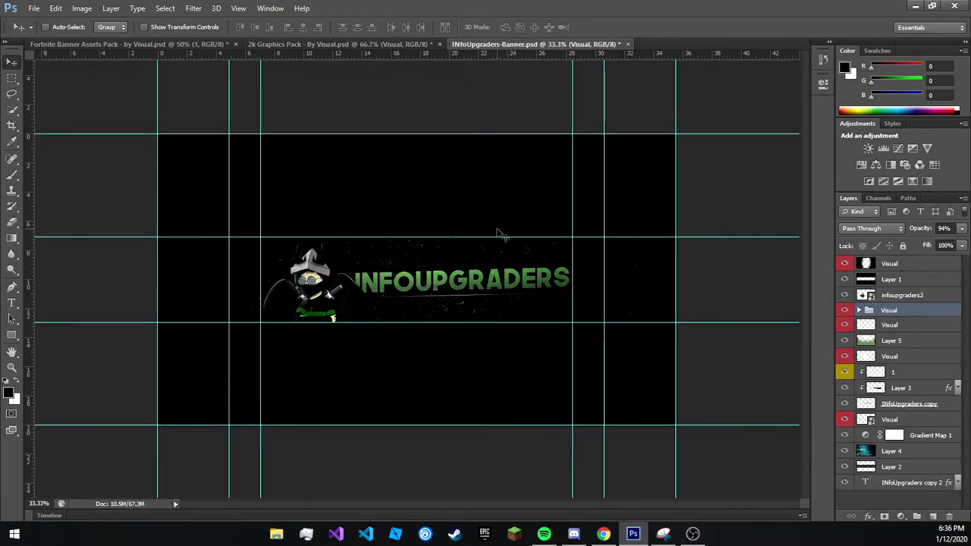
{"action": "left_click", "coordinate": [341, 44]}
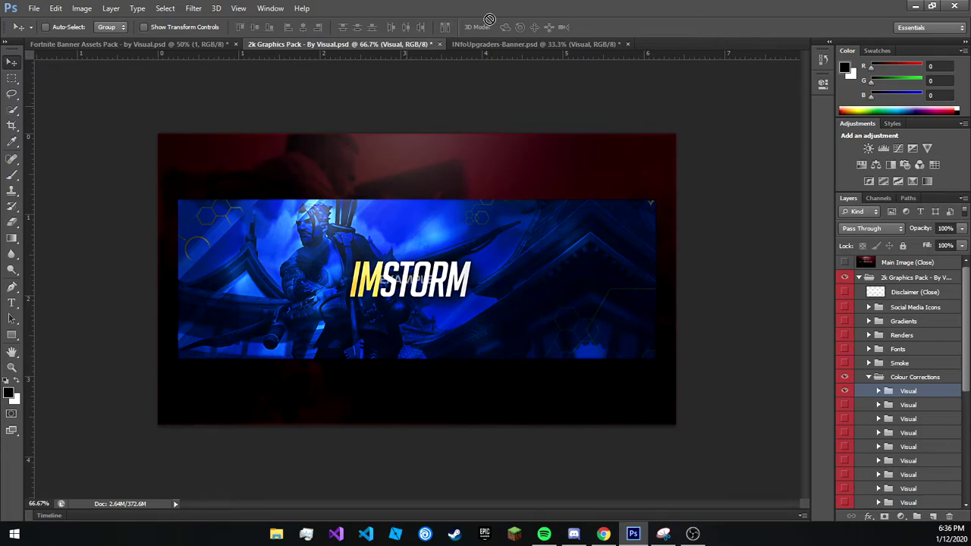
{"action": "left_click", "coordinate": [478, 44]}
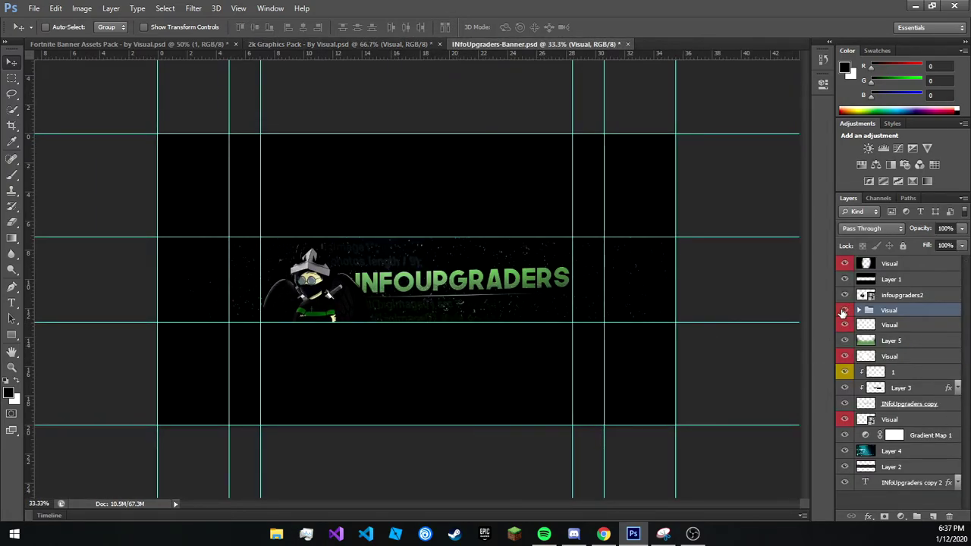
Preview the Normal Smoke layers in the 2k Graphics Pack's Smoke group.
{"action": "key", "text": "ctrl+shift+Tab"}
{"action": "left_click", "coordinate": [868, 379]}
{"action": "left_click", "coordinate": [844, 364]}
{"action": "left_click", "coordinate": [868, 365]}
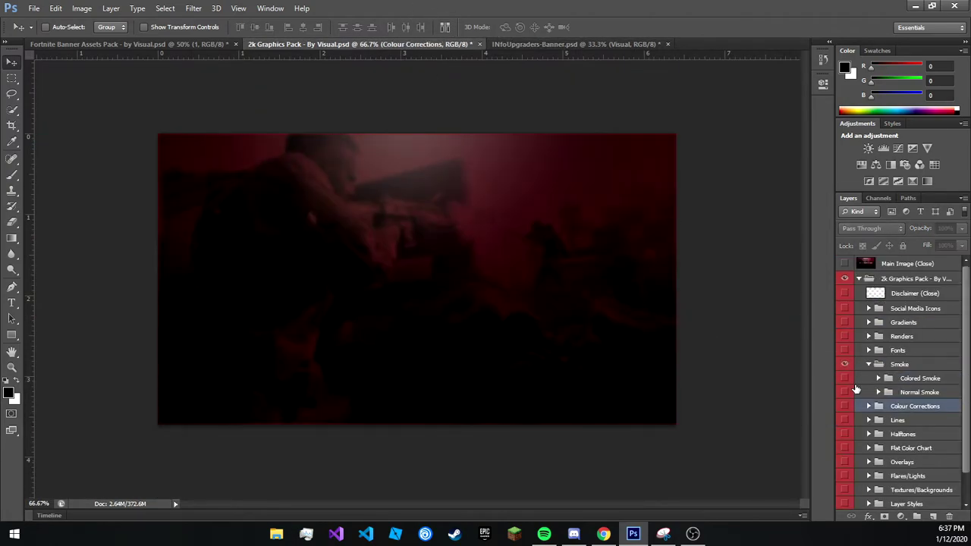
{"action": "left_click", "coordinate": [844, 392]}
{"action": "left_click", "coordinate": [877, 392]}
{"action": "left_click", "coordinate": [844, 407]}
{"action": "left_click", "coordinate": [844, 407]}
{"action": "left_click", "coordinate": [844, 439]}
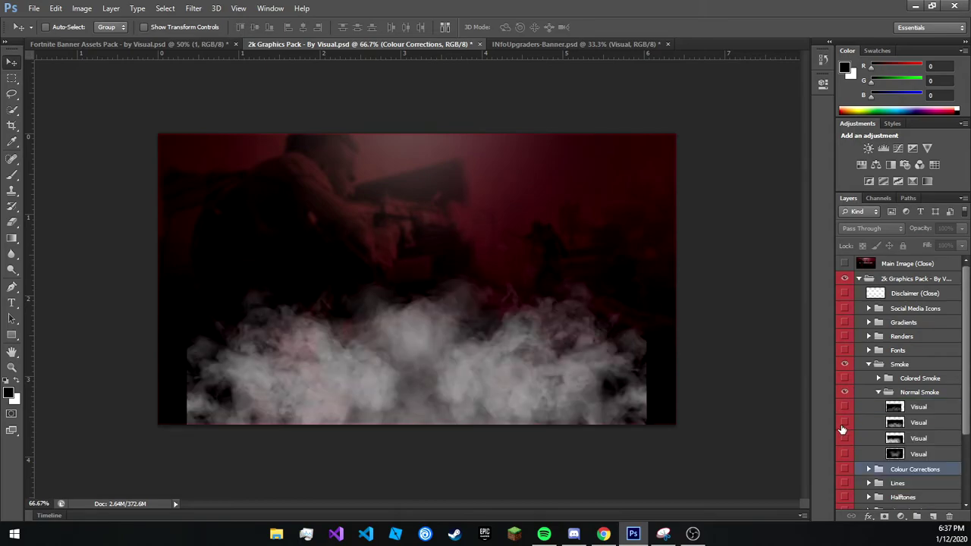
{"action": "left_click", "coordinate": [844, 439]}
In the Fortnite Banner Assets Pack, expand Smoke and make smoke layer 1 visible.
{"action": "left_click", "coordinate": [844, 453]}
{"action": "left_click", "coordinate": [845, 454]}
{"action": "key", "text": "ctrl+shift+Tab"}
{"action": "left_click", "coordinate": [869, 348]}
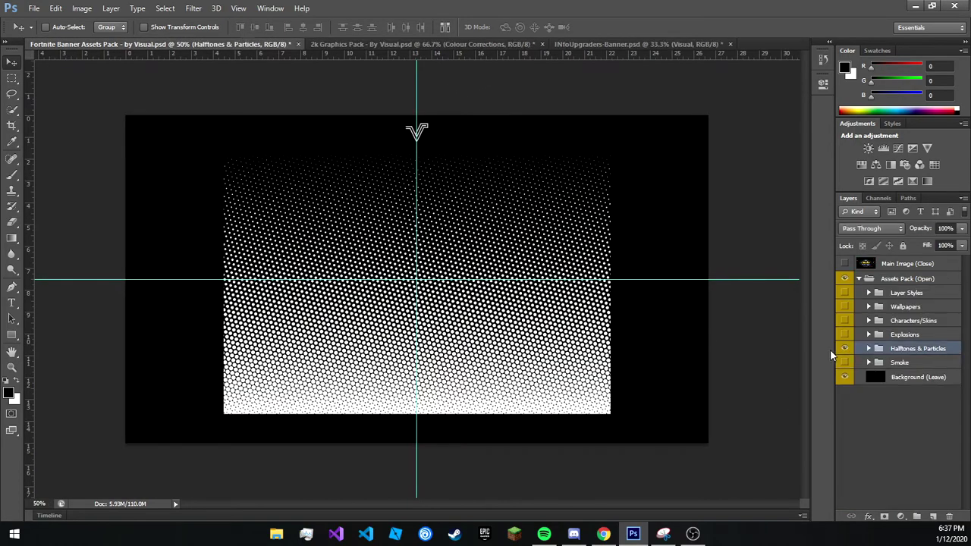
{"action": "left_click", "coordinate": [844, 349]}
{"action": "left_click", "coordinate": [869, 363]}
{"action": "left_click", "coordinate": [902, 377]}
{"action": "left_click", "coordinate": [844, 377]}
{"action": "left_click", "coordinate": [845, 377]}
{"action": "left_click", "coordinate": [844, 377]}
Place smoke layer 1 around the banner text and erase the smoke to its right.
{"action": "key", "text": "ctrl+Tab"}
{"action": "key", "text": "ctrl+Tab"}
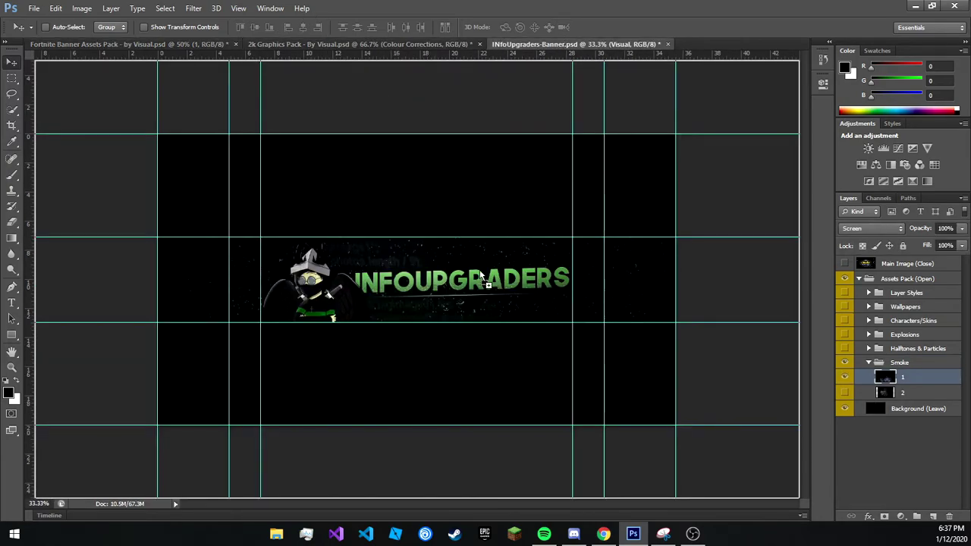
{"action": "left_click_drag", "start_coordinate": [474, 328], "coordinate": [447, 306]}
{"action": "key", "text": "e"}
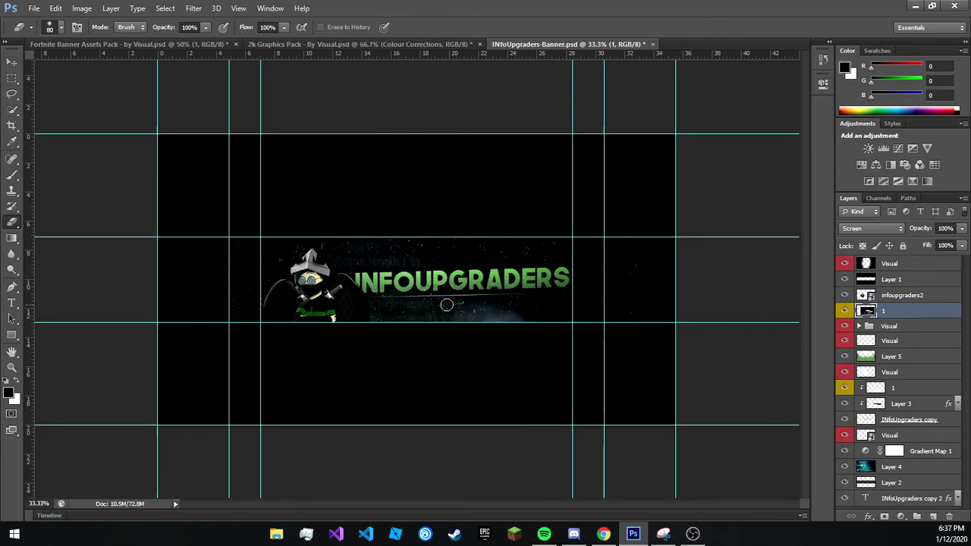
{"action": "mouse_move", "coordinate": [447, 305]}
{"action": "left_mouse_down"}
{"action": "mouse_move", "coordinate": [531, 319]}
{"action": "mouse_move", "coordinate": [520, 322]}
{"action": "left_mouse_up"}
{"action": "key", "text": "v"}
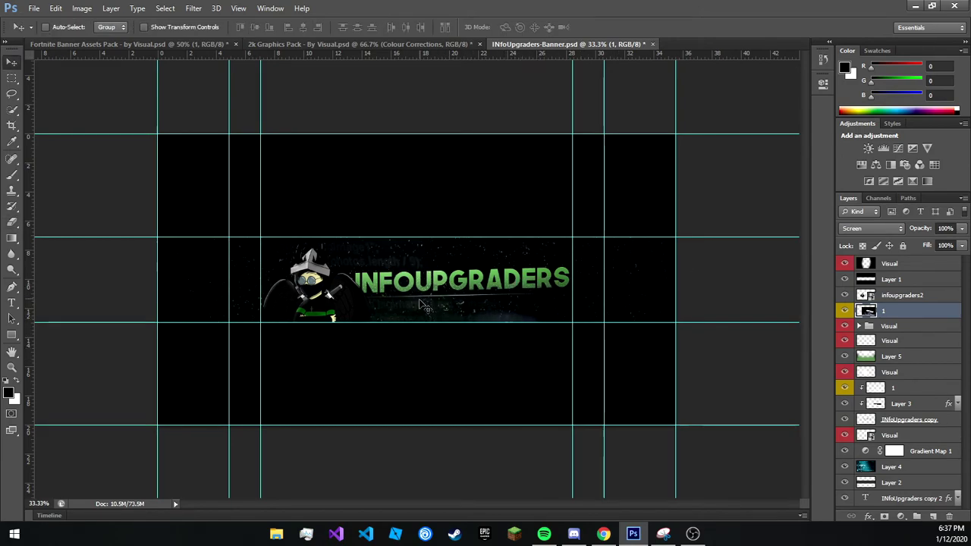
Bring smoke layer 2 from the Fortnite Banner Assets Pack into the banner's upper right at 23% opacity.
{"action": "key", "text": "e"}
{"action": "key", "text": "v"}
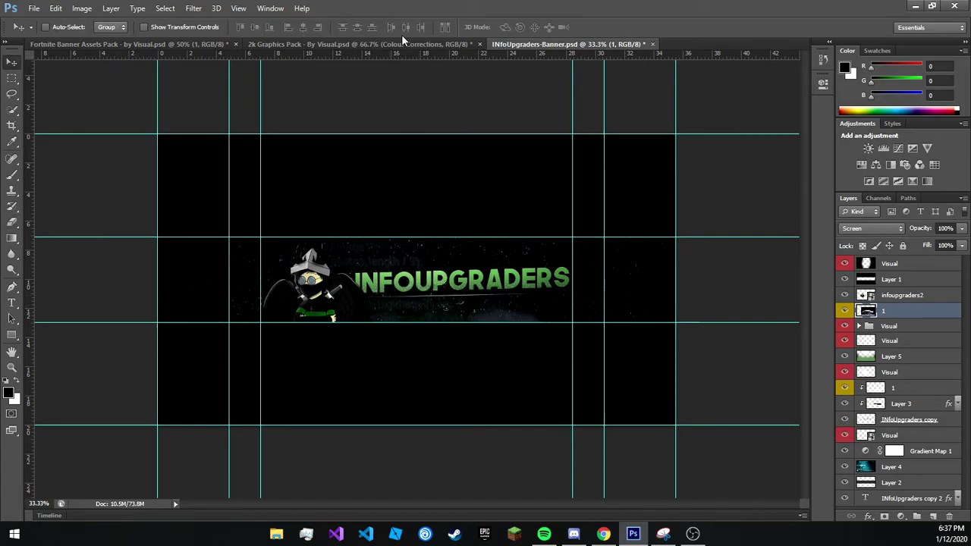
{"action": "left_click", "coordinate": [190, 44]}
{"action": "left_click", "coordinate": [868, 363]}
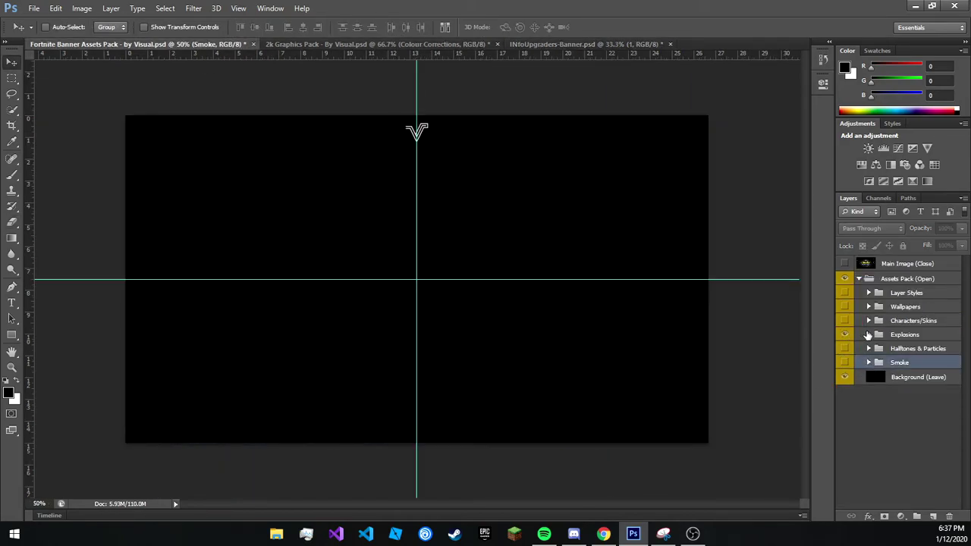
{"action": "left_click", "coordinate": [869, 334]}
{"action": "left_click", "coordinate": [868, 334]}
{"action": "left_click", "coordinate": [868, 363]}
{"action": "left_click", "coordinate": [845, 392]}
{"action": "left_click", "coordinate": [918, 392]}
{"action": "mouse_move", "coordinate": [303, 190]}
{"action": "left_mouse_down"}
{"action": "mouse_move", "coordinate": [559, 43]}
{"action": "mouse_move", "coordinate": [364, 273]}
{"action": "mouse_move", "coordinate": [341, 263]}
{"action": "mouse_move", "coordinate": [563, 281]}
{"action": "left_mouse_up"}
{"action": "left_click_drag", "start_coordinate": [921, 246], "coordinate": [915, 242]}
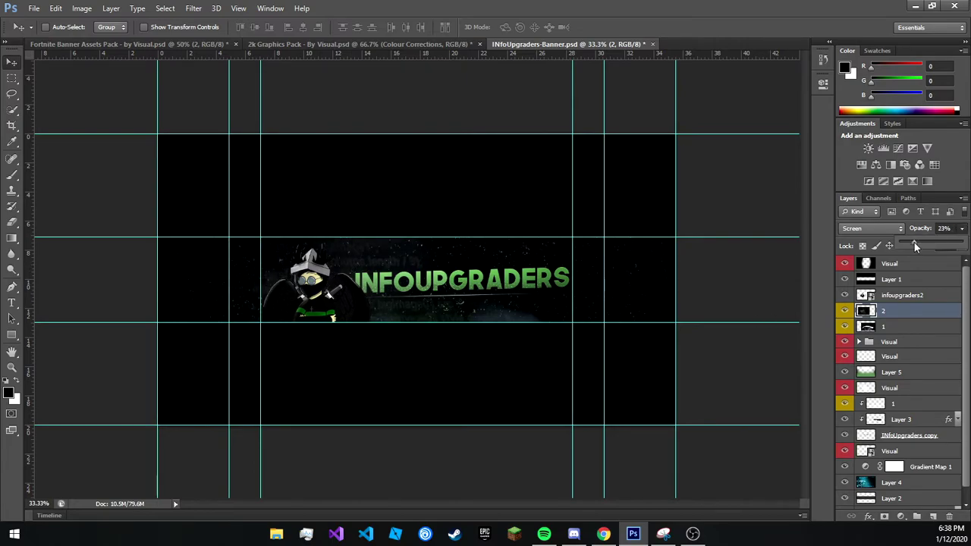
Collapse the Smoke groups in the 2k Graphics Pack and Fortnite Banner Assets Pack.
{"action": "left_click", "coordinate": [430, 43]}
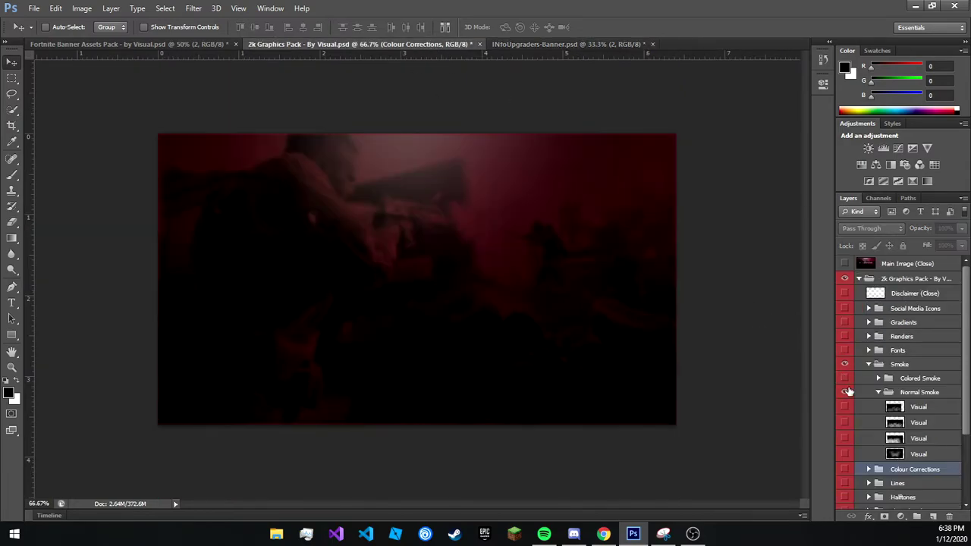
{"action": "left_click", "coordinate": [879, 391]}
{"action": "left_click", "coordinate": [868, 364]}
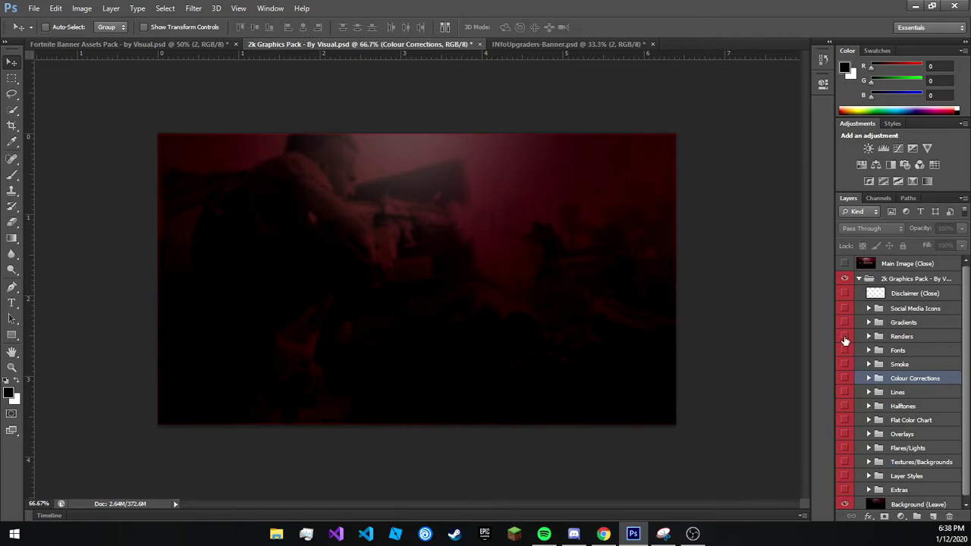
{"action": "left_click", "coordinate": [152, 43]}
{"action": "left_click", "coordinate": [845, 364]}
{"action": "left_click", "coordinate": [869, 363]}
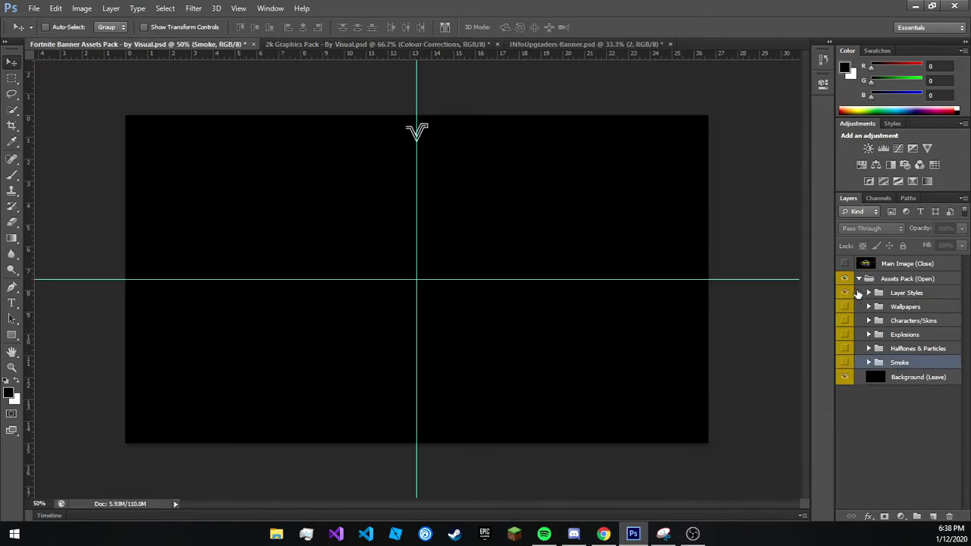
Preview a wallpaper from the Wallpapers group, then hide it and collapse the group.
{"action": "left_click", "coordinate": [845, 308]}
{"action": "left_click", "coordinate": [869, 306]}
{"action": "left_click", "coordinate": [844, 321]}
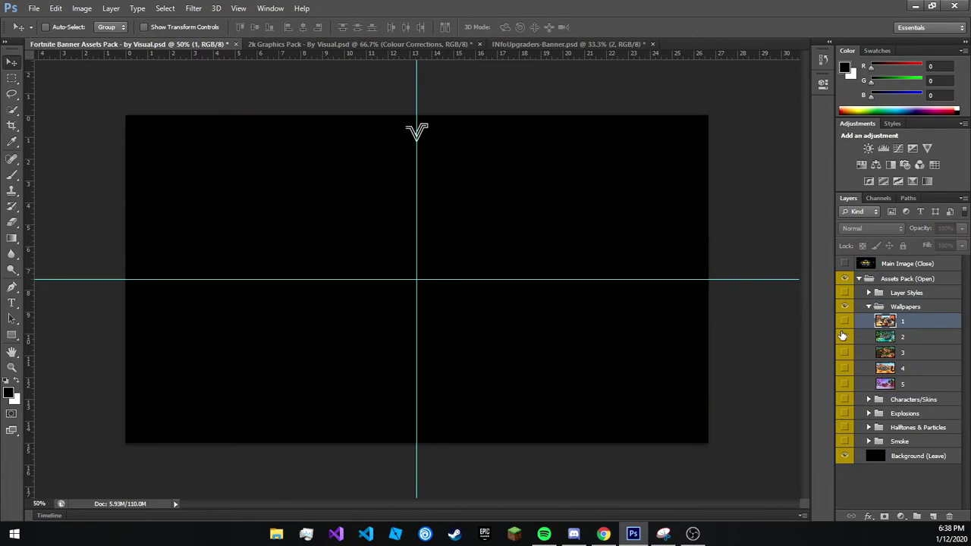
{"action": "left_click", "coordinate": [844, 368]}
{"action": "left_click", "coordinate": [844, 352]}
{"action": "left_click", "coordinate": [905, 307]}
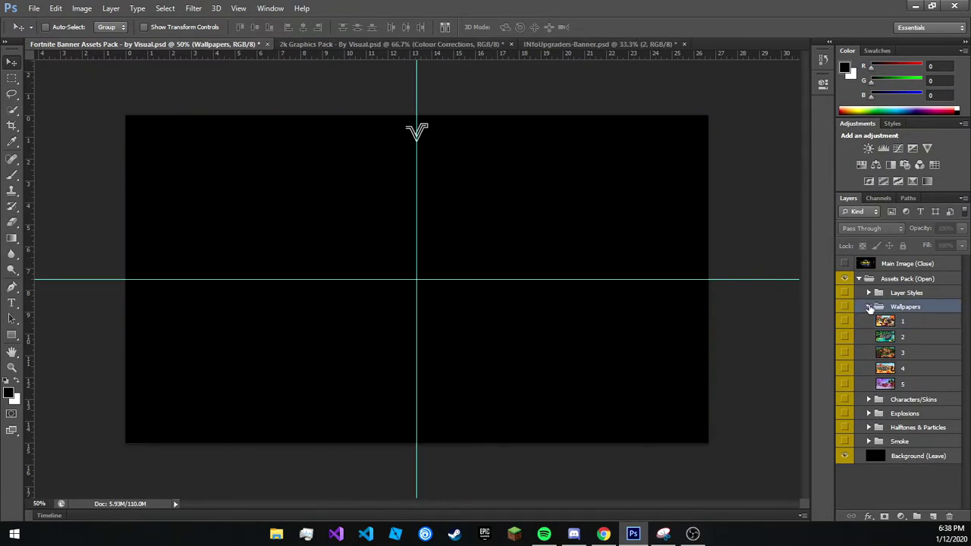
{"action": "left_click", "coordinate": [868, 306]}
Look at explosion layer 1 in the Explosions group, then return to the INfoUpgraders banner.
{"action": "left_click", "coordinate": [869, 334]}
{"action": "left_click", "coordinate": [848, 349]}
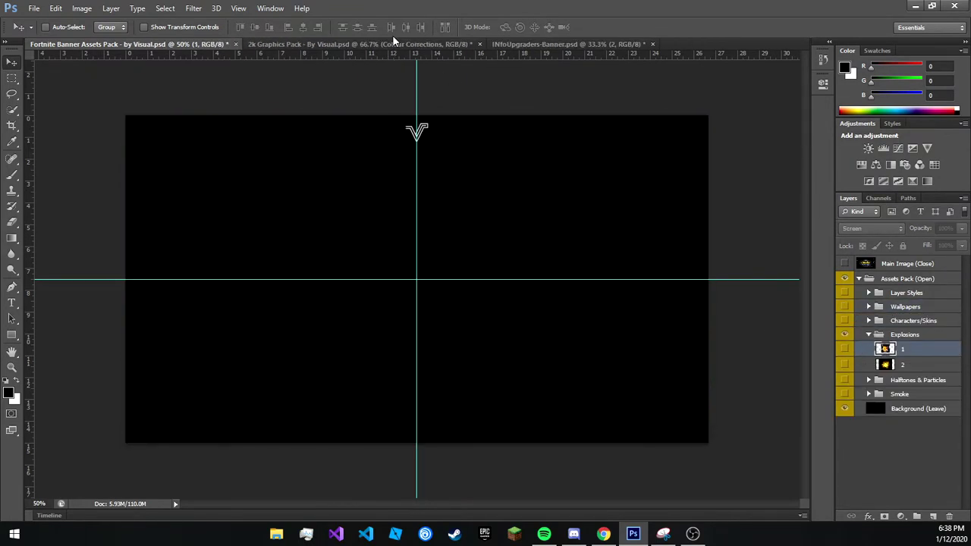
{"action": "left_click", "coordinate": [394, 43]}
{"action": "left_click", "coordinate": [517, 45]}
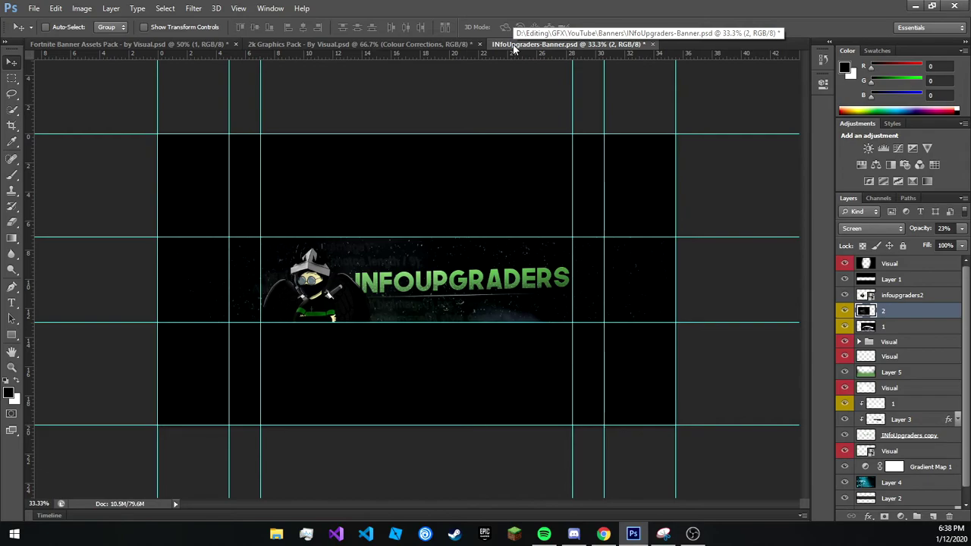
Save the banner and open blending options for the INfoUpgraders copy layer.
{"action": "left_click", "coordinate": [34, 8]}
{"action": "left_click", "coordinate": [31, 141]}
{"action": "scroll", "coordinate": [878, 377], "scroll_direction": "down", "scroll_amount": 1}
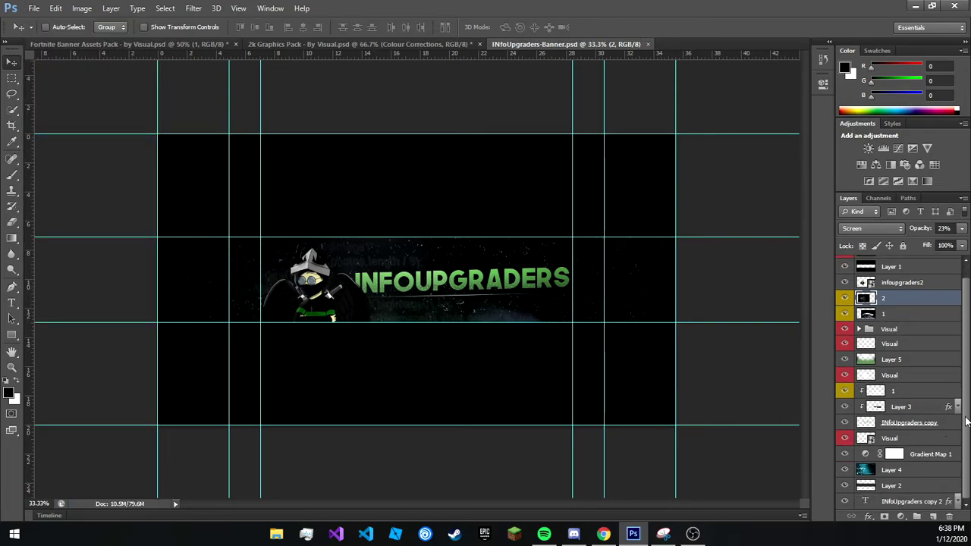
{"action": "left_click", "coordinate": [936, 431]}
{"action": "right_click", "coordinate": [941, 425]}
{"action": "left_click", "coordinate": [863, 72]}
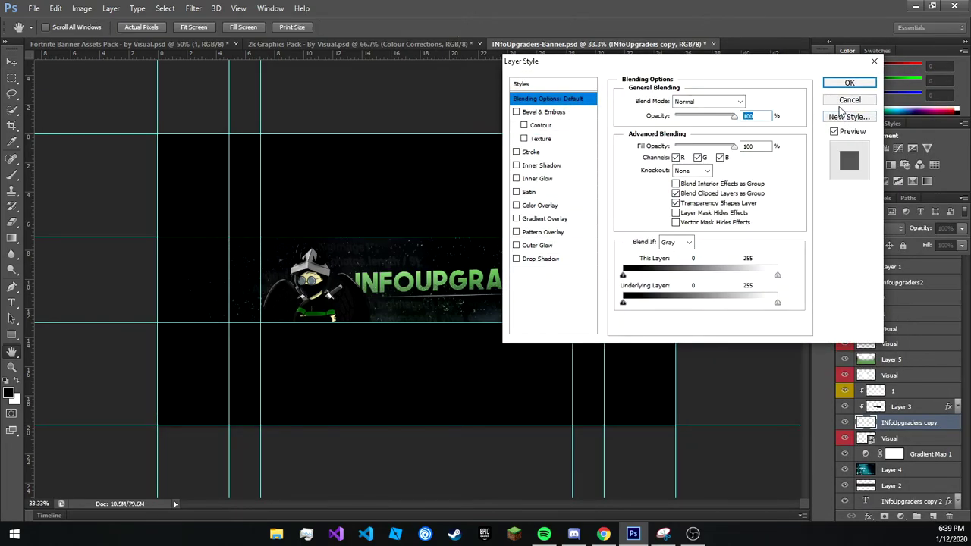
Add a Stroke to the text after trying and discarding Outer Glow and Inner Glow.
{"action": "left_click", "coordinate": [516, 245]}
{"action": "left_click", "coordinate": [654, 144]}
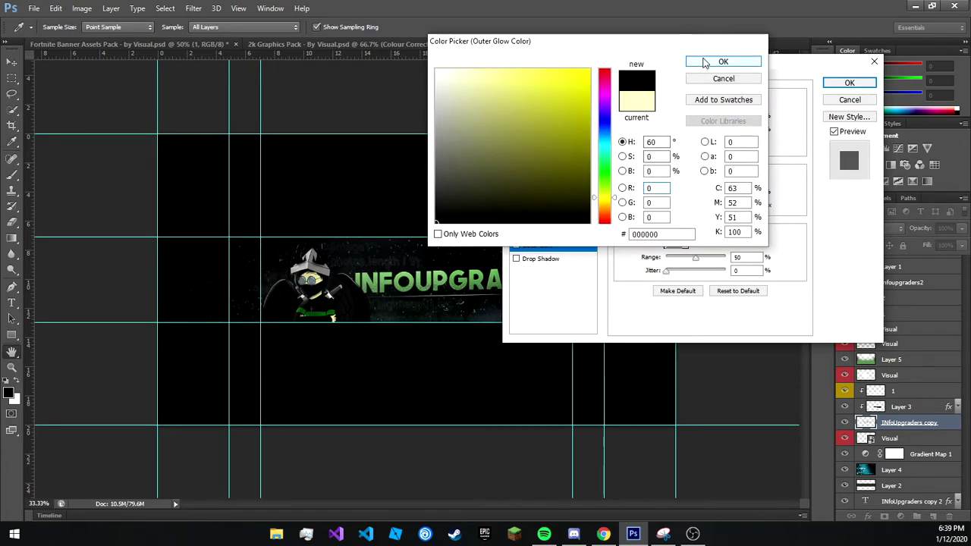
{"action": "left_click", "coordinate": [726, 61]}
{"action": "left_click", "coordinate": [516, 245]}
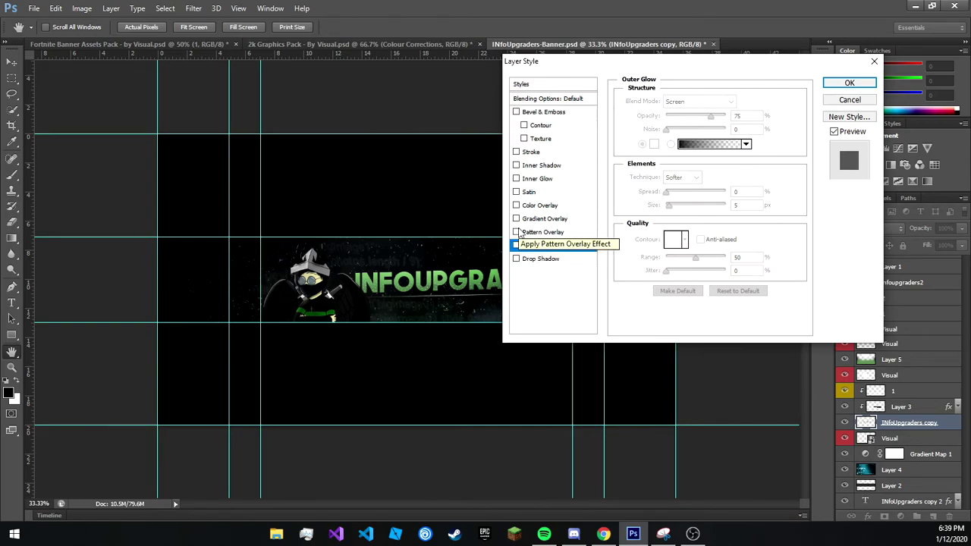
{"action": "left_click", "coordinate": [516, 152]}
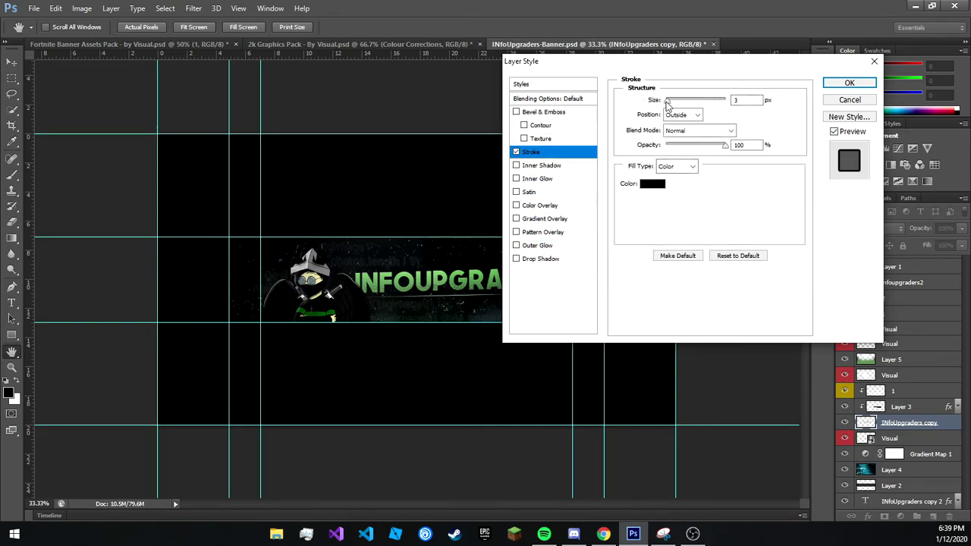
{"action": "left_click", "coordinate": [516, 178]}
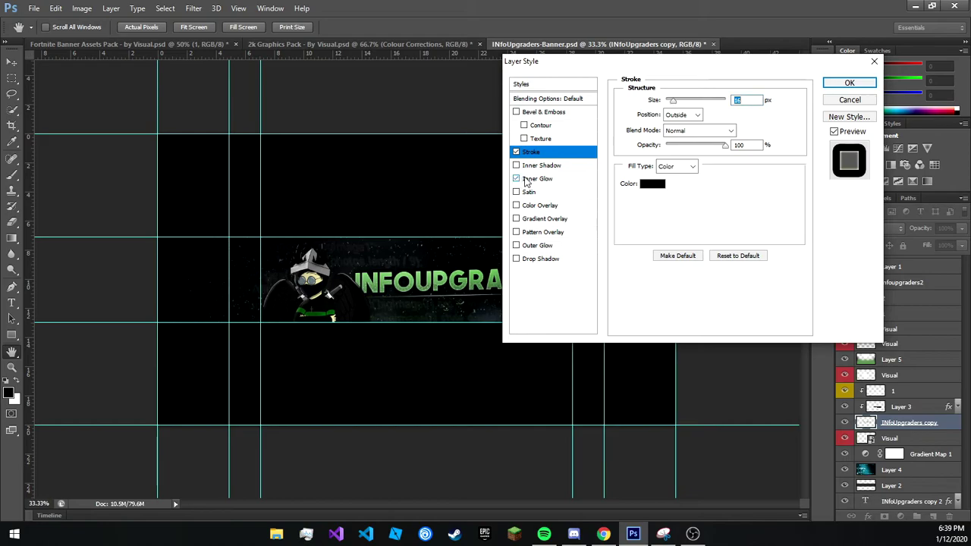
{"action": "left_click", "coordinate": [654, 144]}
{"action": "left_click", "coordinate": [637, 104]}
{"action": "left_click", "coordinate": [723, 61]}
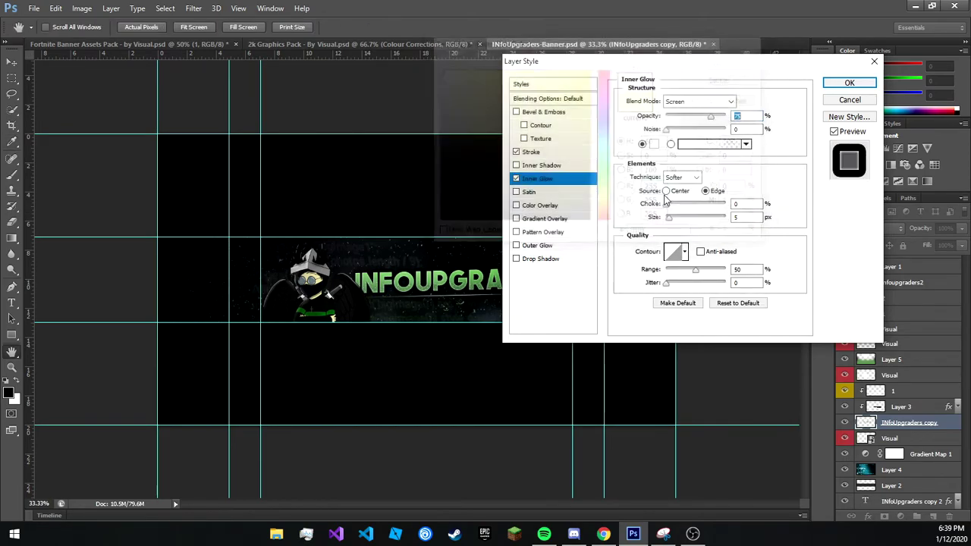
{"action": "left_click", "coordinate": [516, 179]}
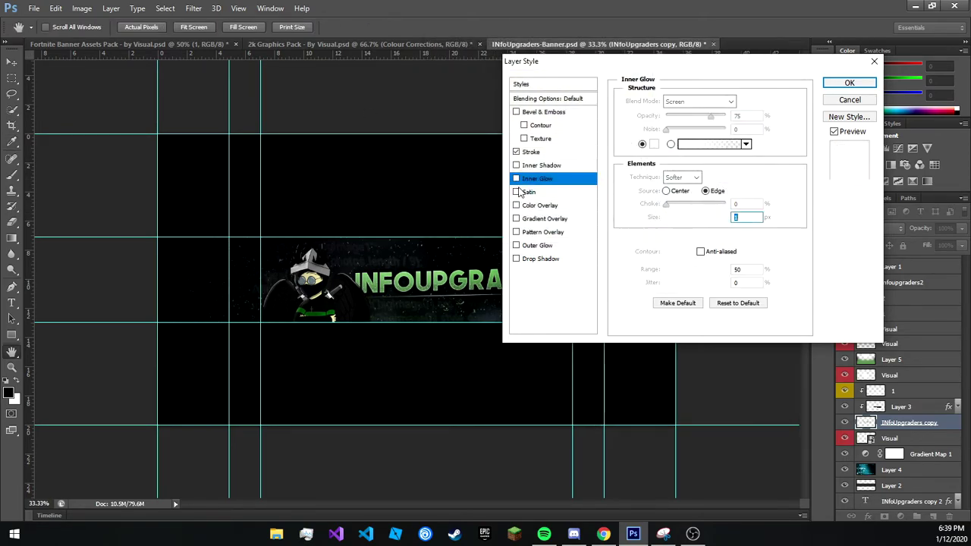
Try a white, Normal-mode Satin with adjusted size and distance, then turn it off.
{"action": "left_click", "coordinate": [516, 192]}
{"action": "left_click", "coordinate": [751, 101]}
{"action": "left_click", "coordinate": [435, 68]}
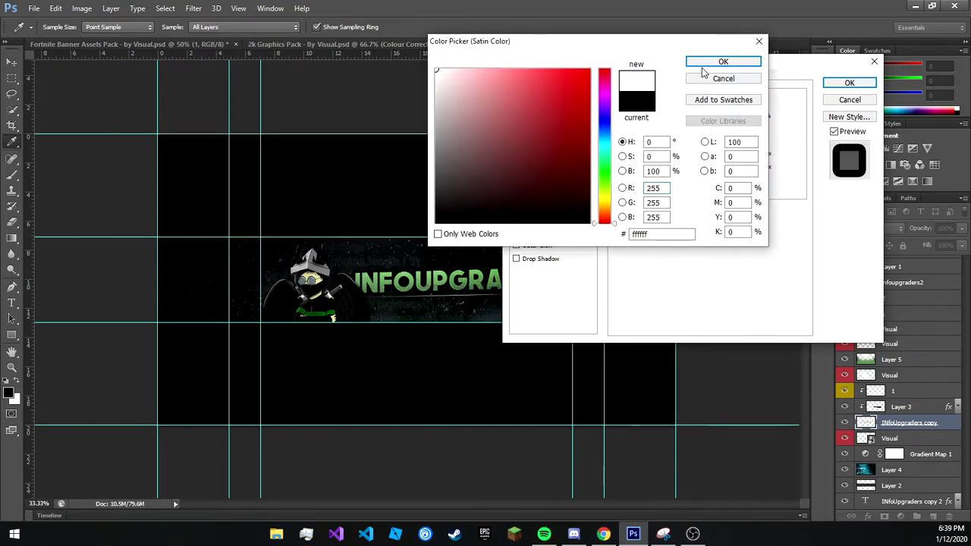
{"action": "left_click", "coordinate": [722, 60]}
{"action": "left_click", "coordinate": [730, 101]}
{"action": "left_click", "coordinate": [687, 115]}
{"action": "mouse_move", "coordinate": [670, 167]}
{"action": "left_mouse_down"}
{"action": "mouse_move", "coordinate": [666, 155]}
{"action": "mouse_move", "coordinate": [668, 166]}
{"action": "left_mouse_up"}
{"action": "left_click_drag", "start_coordinate": [695, 115], "coordinate": [666, 115]}
{"action": "left_click", "coordinate": [516, 192]}
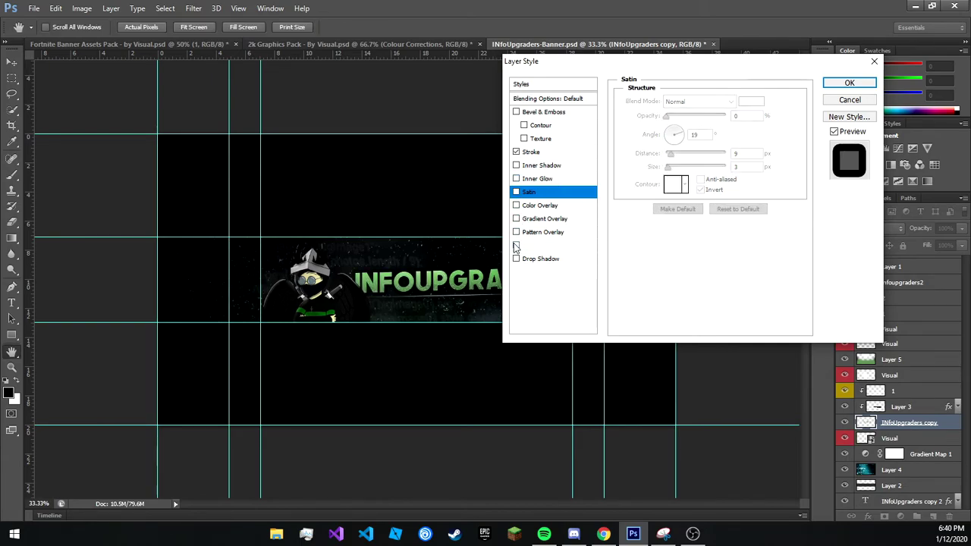
Try a white Outer Glow in Normal mode, then turn it off.
{"action": "left_click", "coordinate": [537, 245]}
{"action": "left_click", "coordinate": [713, 143]}
{"action": "left_click", "coordinate": [436, 68]}
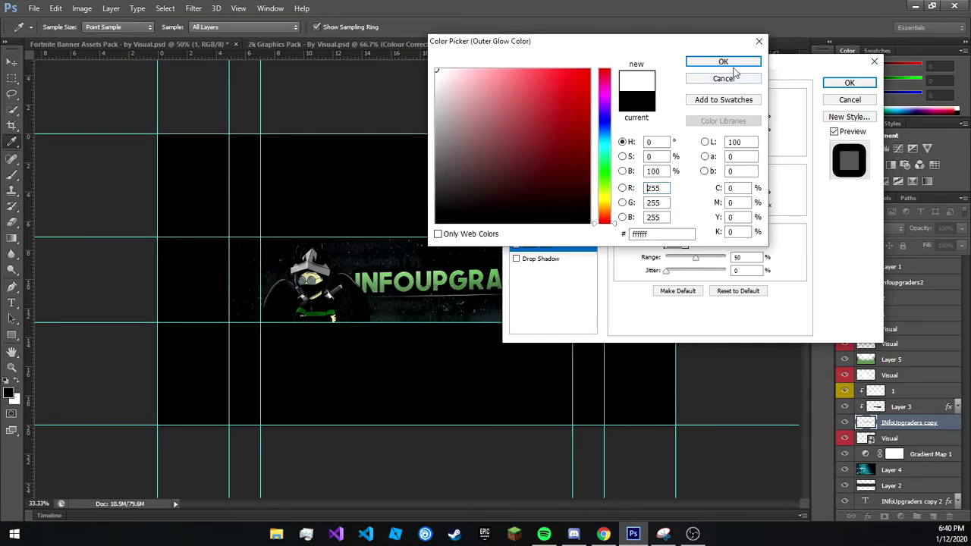
{"action": "left_click", "coordinate": [721, 61]}
{"action": "left_click", "coordinate": [674, 103]}
{"action": "left_click", "coordinate": [683, 113]}
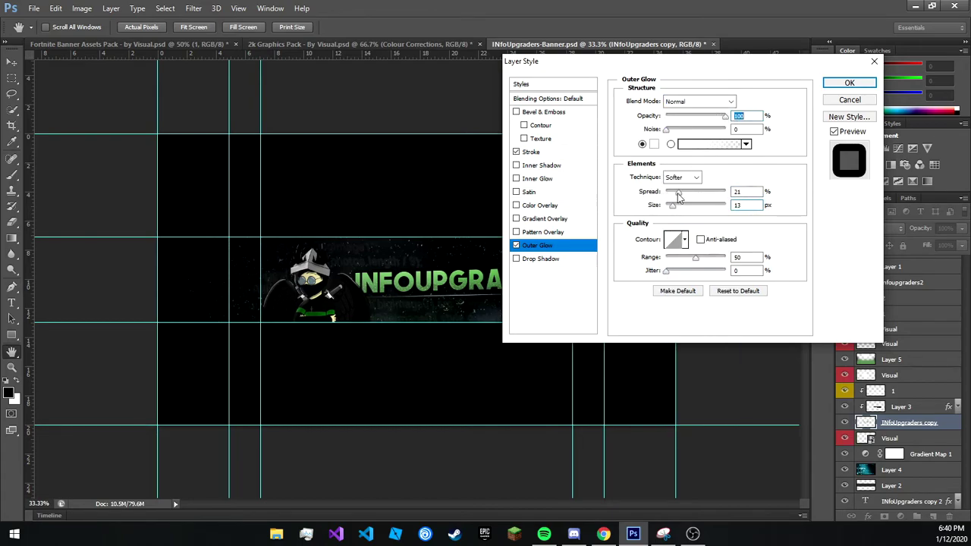
{"action": "left_click", "coordinate": [516, 245]}
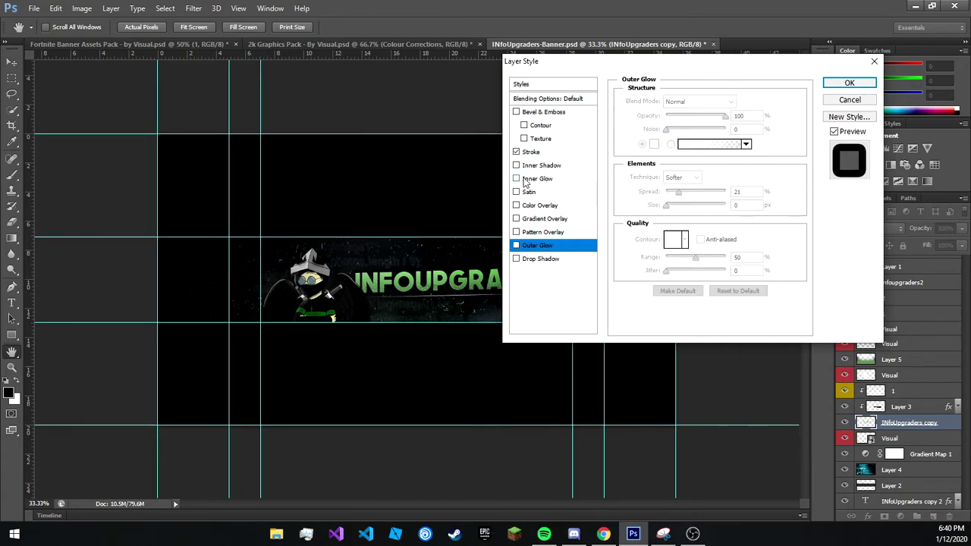
Add a white, Normal-mode Inner Shadow and apply it with the stroke.
{"action": "left_click", "coordinate": [542, 165]}
{"action": "left_click", "coordinate": [759, 102]}
{"action": "left_click", "coordinate": [436, 69]}
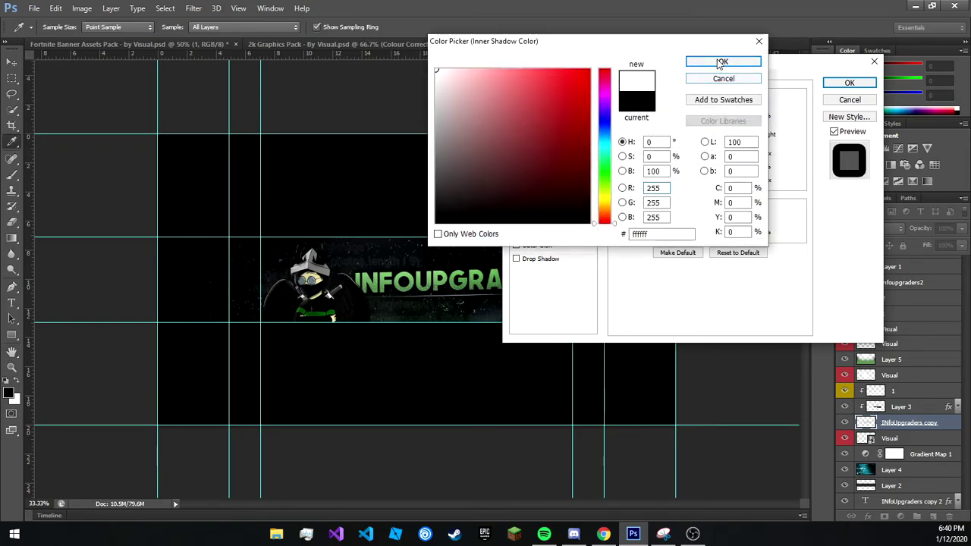
{"action": "left_click", "coordinate": [721, 62]}
{"action": "left_click", "coordinate": [696, 101]}
{"action": "left_click", "coordinate": [682, 112]}
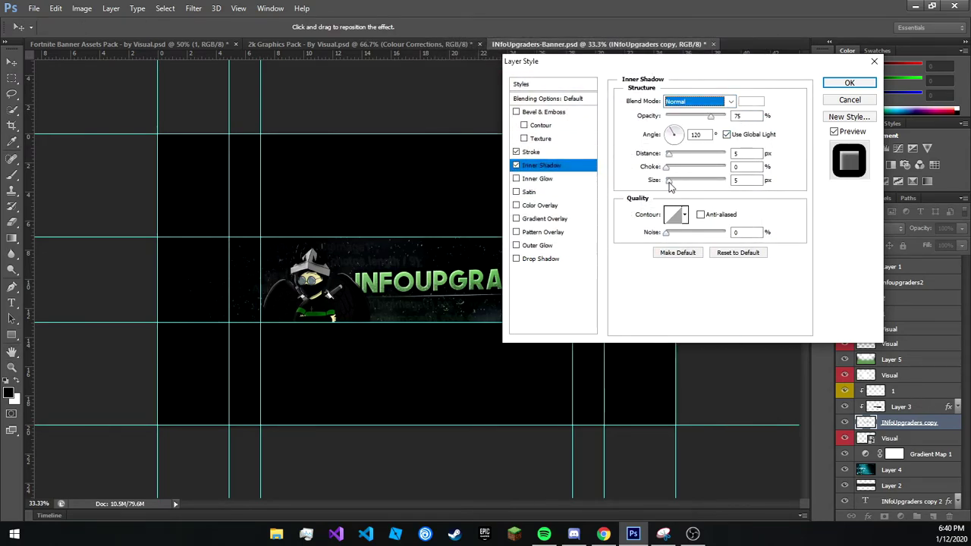
{"action": "left_click_drag", "start_coordinate": [669, 183], "coordinate": [671, 184]}
{"action": "left_click", "coordinate": [850, 83]}
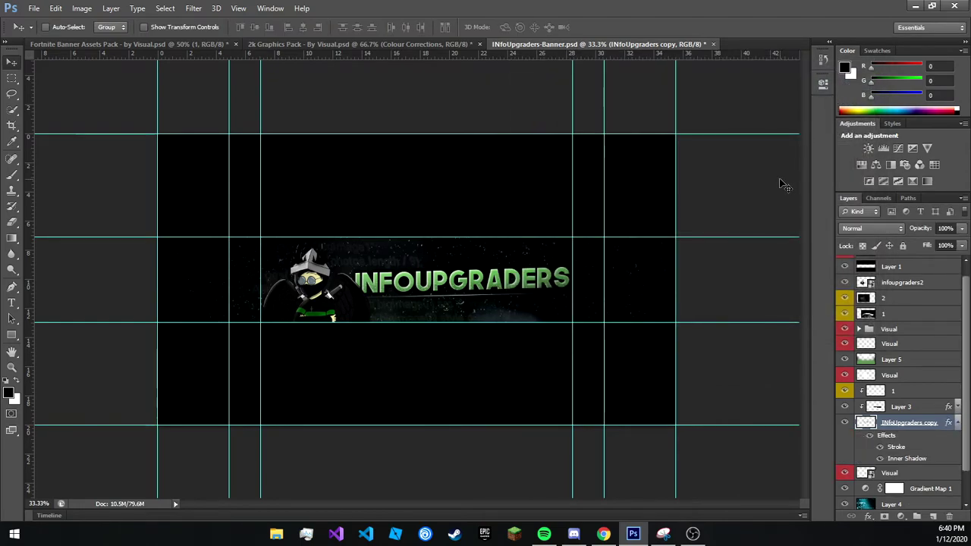
Reduce the Inner Shadow distance to 2 px and save the banner.
{"action": "double_click", "coordinate": [949, 425]}
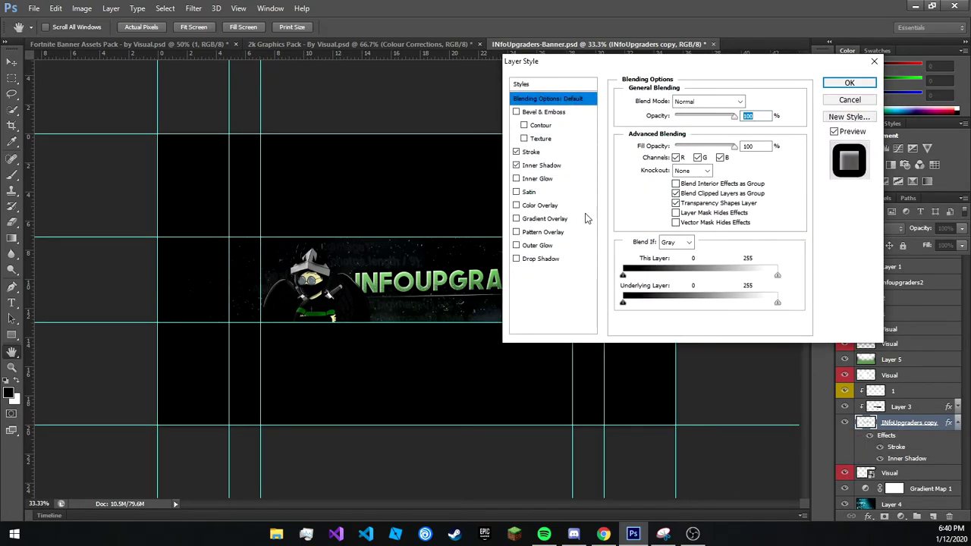
{"action": "left_click", "coordinate": [535, 165]}
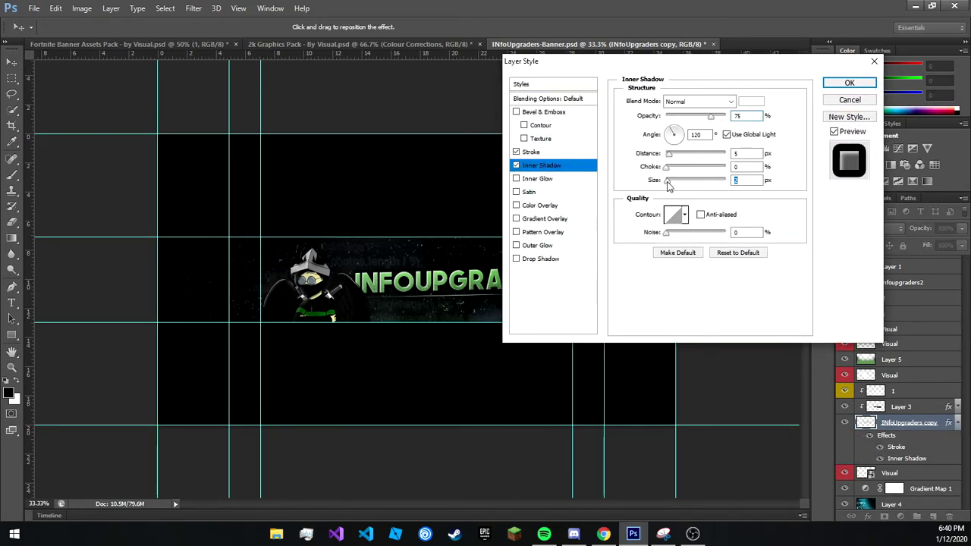
{"action": "left_click_drag", "start_coordinate": [670, 157], "coordinate": [668, 163]}
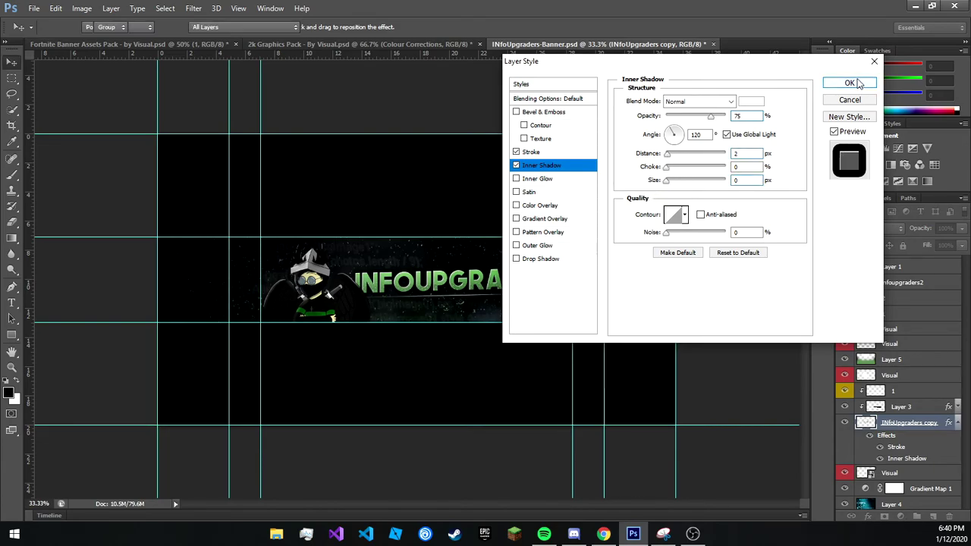
{"action": "key", "text": "Return"}
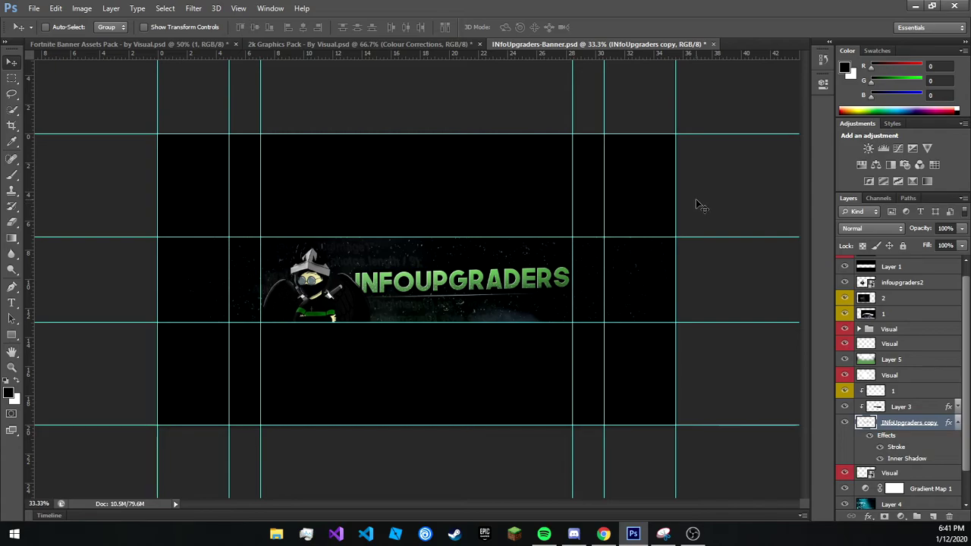
{"action": "left_click", "coordinate": [34, 9]}
{"action": "left_click", "coordinate": [57, 144]}
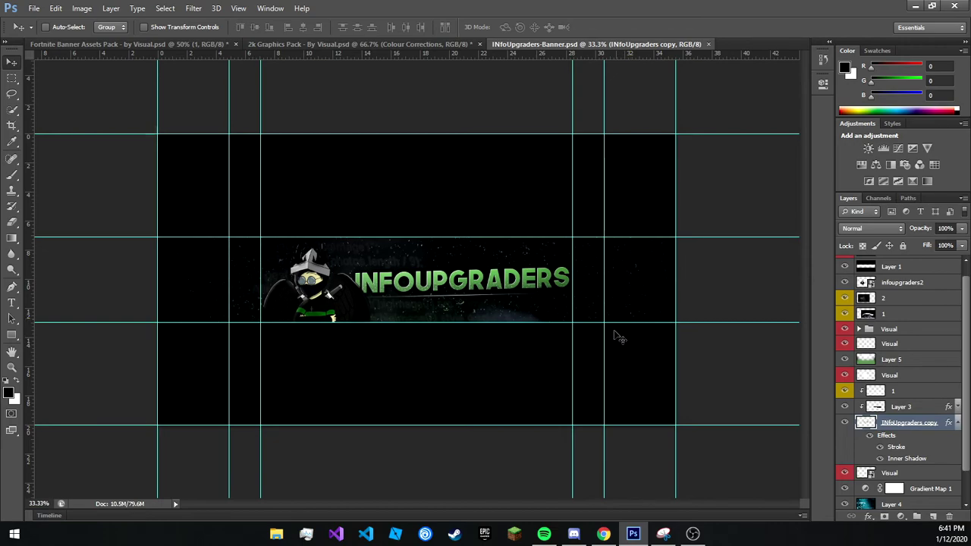
Add a new layer beneath the text copy and set up a white brush.
{"action": "left_click", "coordinate": [916, 516]}
{"action": "mouse_move", "coordinate": [903, 423]}
{"action": "left_mouse_down"}
{"action": "mouse_move", "coordinate": [911, 329]}
{"action": "mouse_move", "coordinate": [923, 486]}
{"action": "left_mouse_up"}
{"action": "key", "text": "e"}
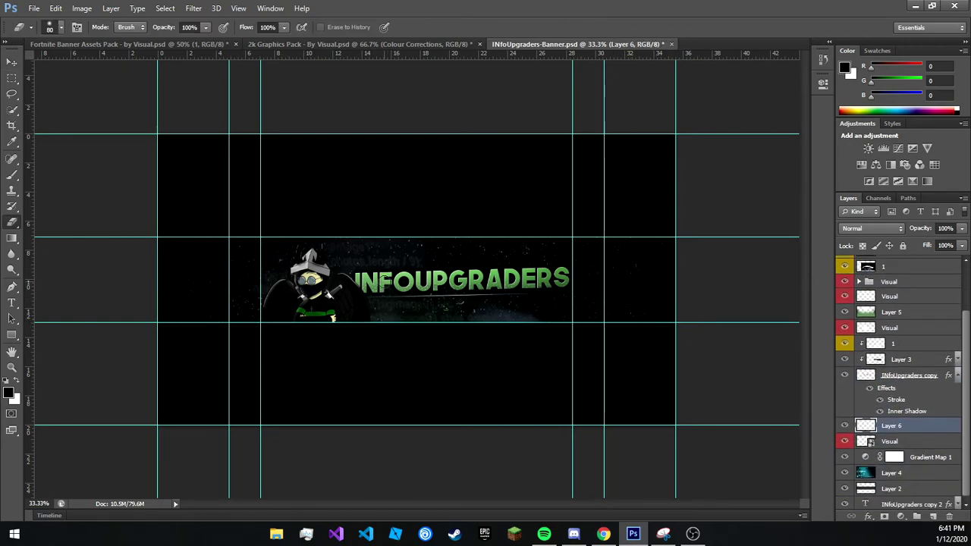
{"action": "key", "text": "v"}
{"action": "key", "text": "b"}
{"action": "key", "text": "v"}
{"action": "key", "text": "b"}
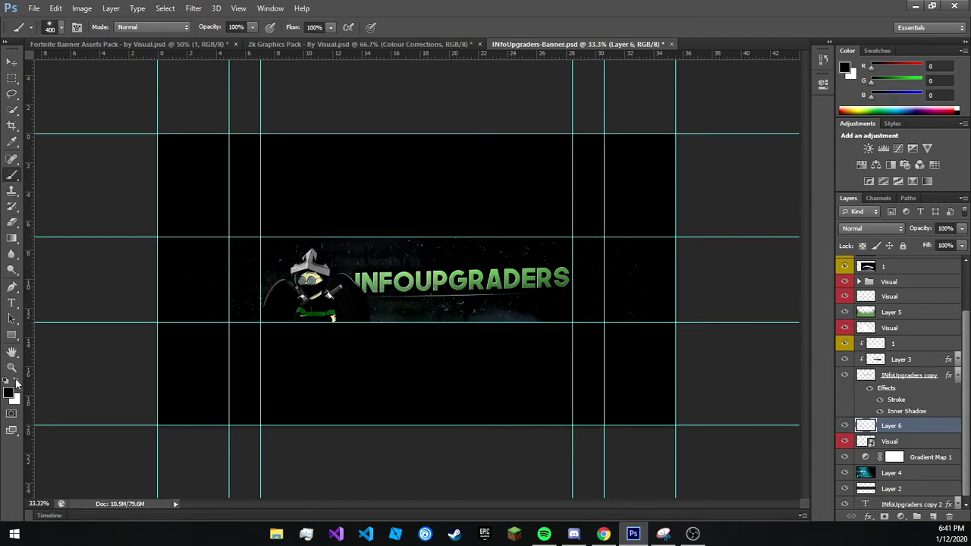
{"action": "key", "text": "x"}
Paint white highlights across the banner text and blend the layer as Overlay.
{"action": "left_click_drag", "start_coordinate": [372, 279], "coordinate": [569, 281]}
{"action": "key", "text": "ctrl+z"}
{"action": "left_click_drag", "start_coordinate": [362, 282], "coordinate": [569, 281]}
{"action": "left_click", "coordinate": [872, 228]}
{"action": "left_click", "coordinate": [865, 147]}
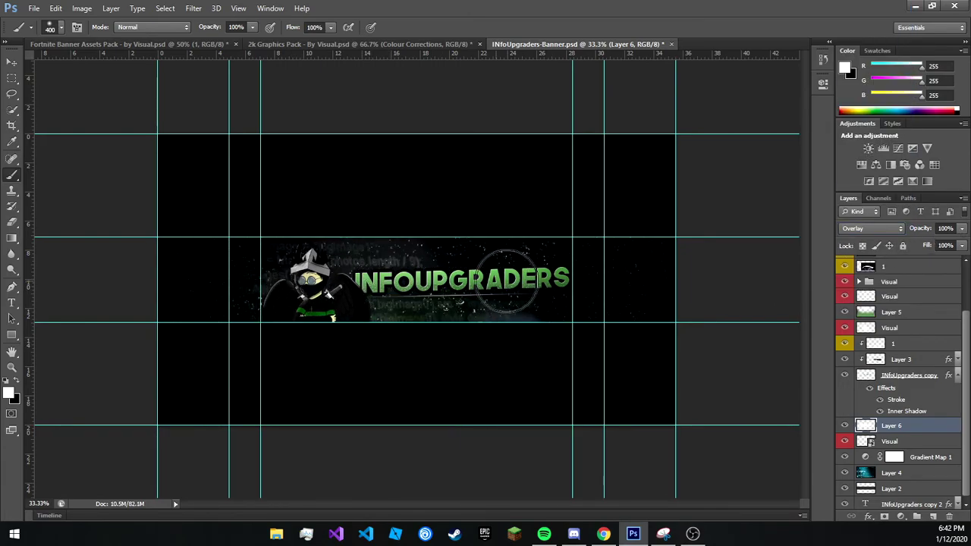
Restore black as the painting colour and save the banner.
{"action": "key", "text": "v"}
{"action": "left_click", "coordinate": [17, 384]}
{"action": "key", "text": "b"}
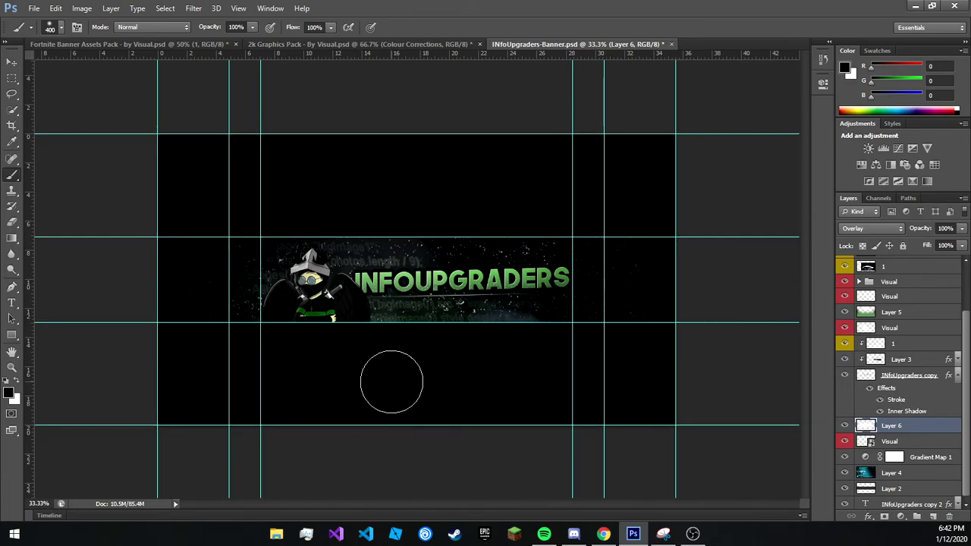
{"action": "key", "text": "v"}
{"action": "left_click", "coordinate": [34, 9]}
{"action": "left_click", "coordinate": [60, 137]}
Group all layers, merge a copy of the group, and duplicate the merged layer.
{"action": "left_click", "coordinate": [33, 9]}
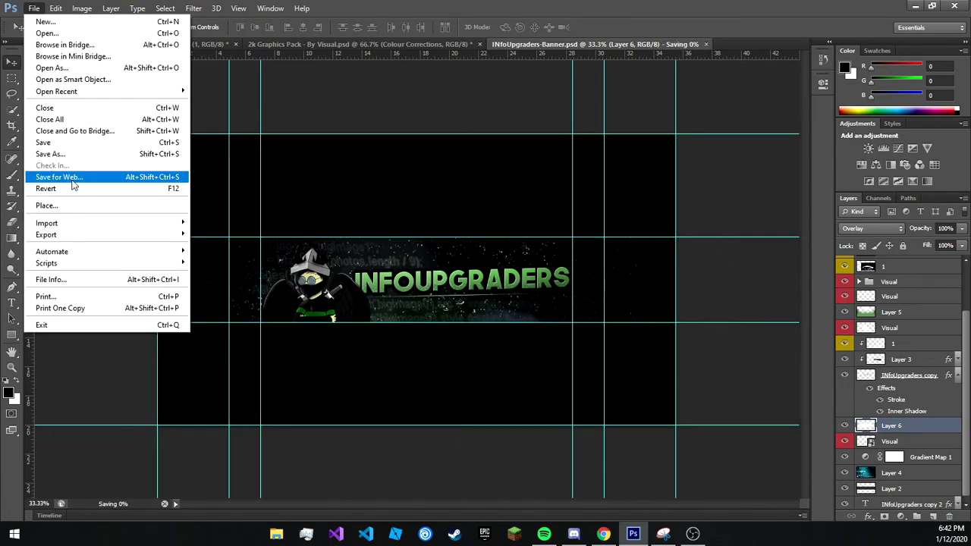
{"action": "key", "text": "Escape"}
{"action": "scroll", "coordinate": [928, 468], "scroll_direction": "up", "scroll_amount": 5}
{"action": "key", "text": "ctrl+alt+a"}
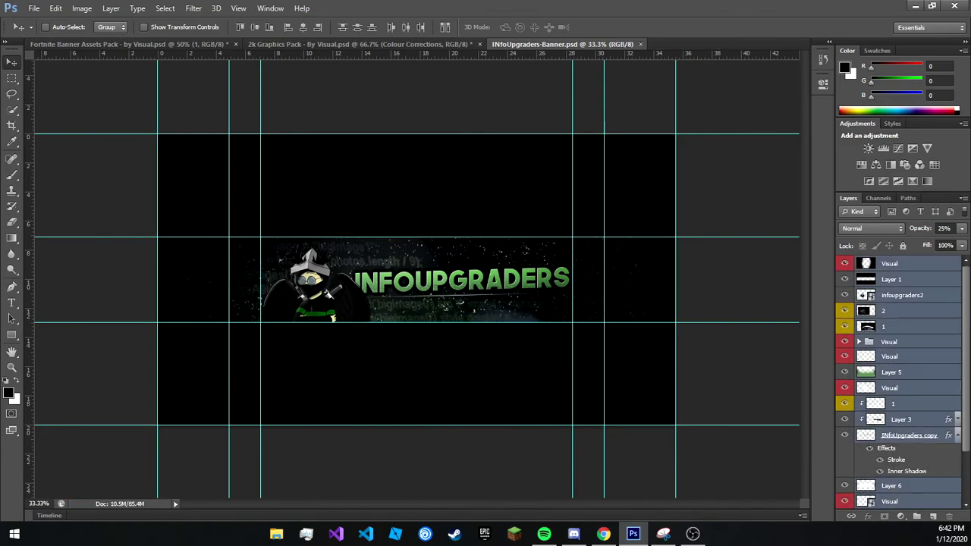
{"action": "key", "text": "ctrl+g"}
{"action": "key", "text": "ctrl+j"}
{"action": "key", "text": "ctrl+e"}
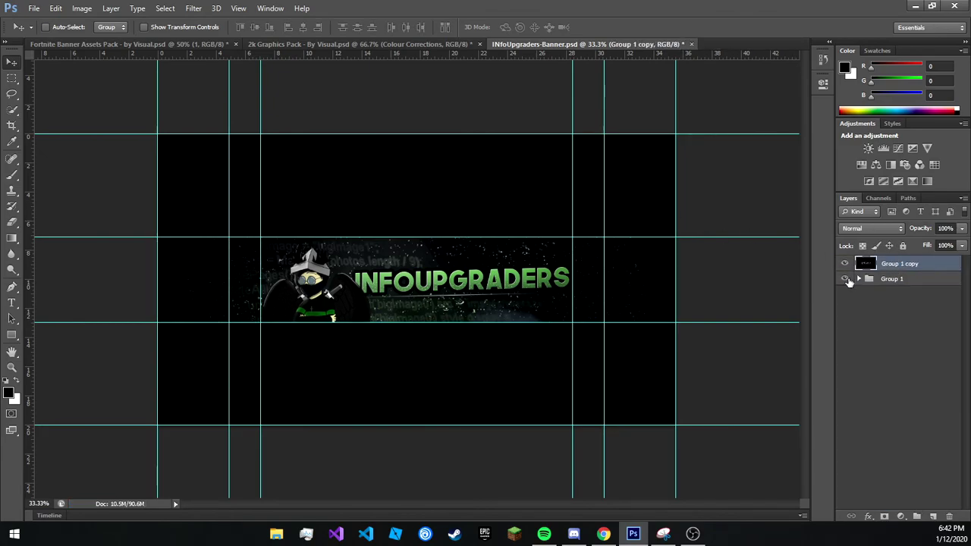
{"action": "key", "text": "ctrl+j"}
Apply High Pass to the duplicate and blend it as Overlay at 50% opacity.
{"action": "left_click", "coordinate": [193, 8]}
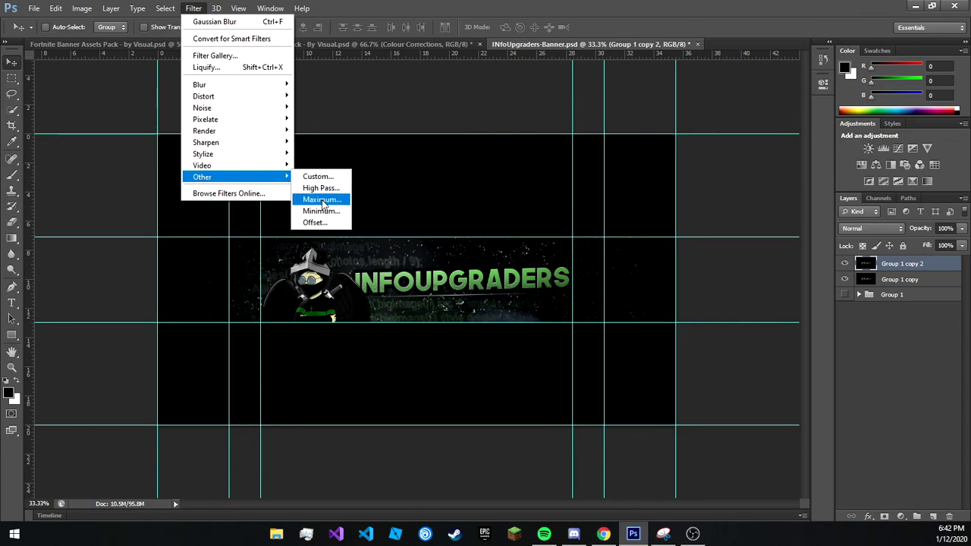
{"action": "left_click", "coordinate": [321, 188]}
{"action": "left_click", "coordinate": [494, 107]}
{"action": "key", "text": "v"}
{"action": "left_click", "coordinate": [873, 228]}
{"action": "left_click", "coordinate": [865, 175]}
{"action": "left_click", "coordinate": [872, 228]}
{"action": "left_click", "coordinate": [873, 229]}
{"action": "left_click", "coordinate": [961, 228]}
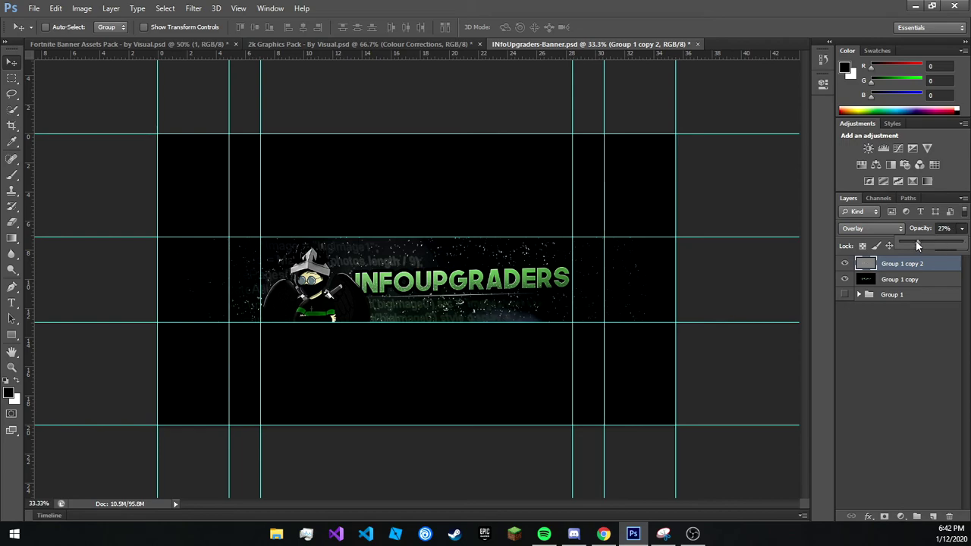
{"action": "left_click_drag", "start_coordinate": [901, 244], "coordinate": [964, 244]}
{"action": "left_click", "coordinate": [906, 308]}
Export the banner via Save for Web as PNG-24, Bicubic Sharper, into the Banners folder.
{"action": "left_click", "coordinate": [33, 9]}
{"action": "left_click", "coordinate": [58, 176]}
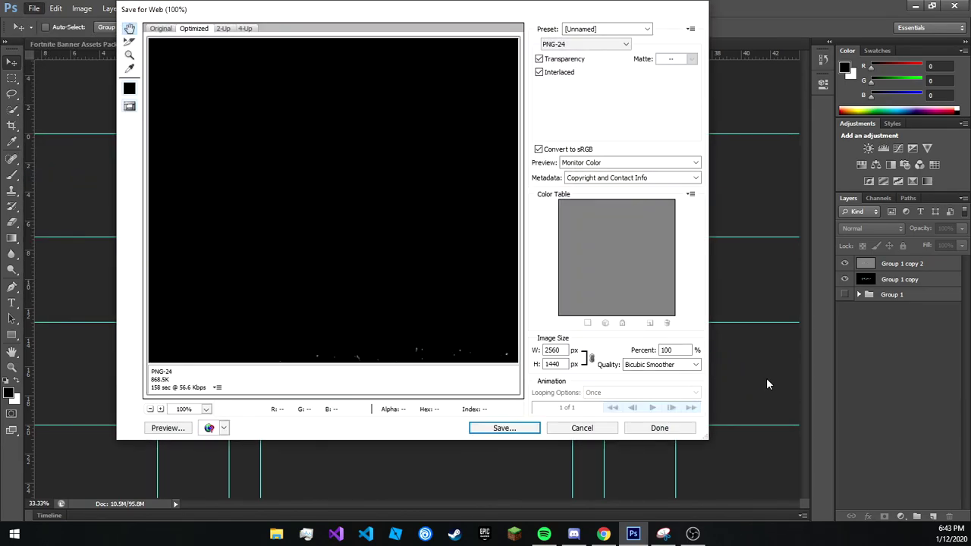
{"action": "left_click", "coordinate": [657, 364]}
{"action": "left_click", "coordinate": [666, 414]}
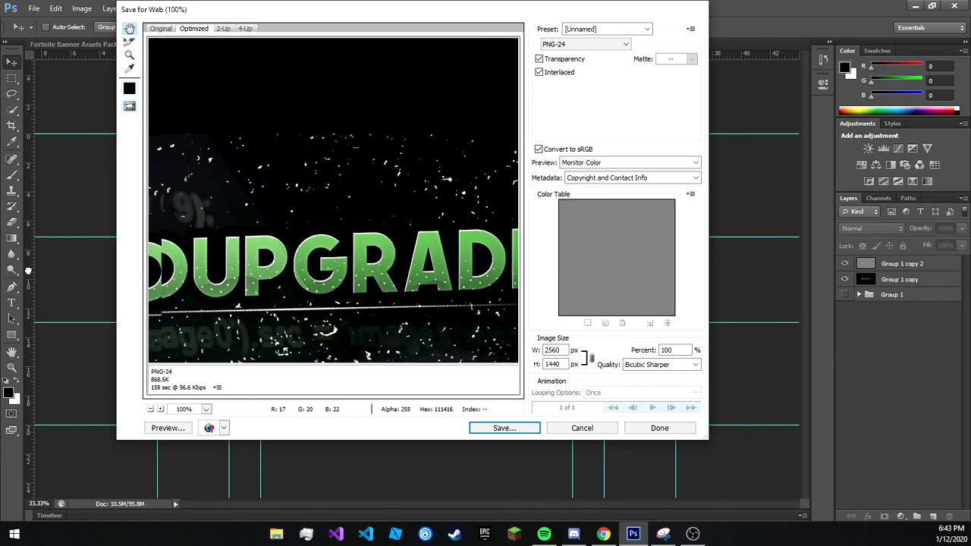
{"action": "left_click", "coordinate": [505, 428]}
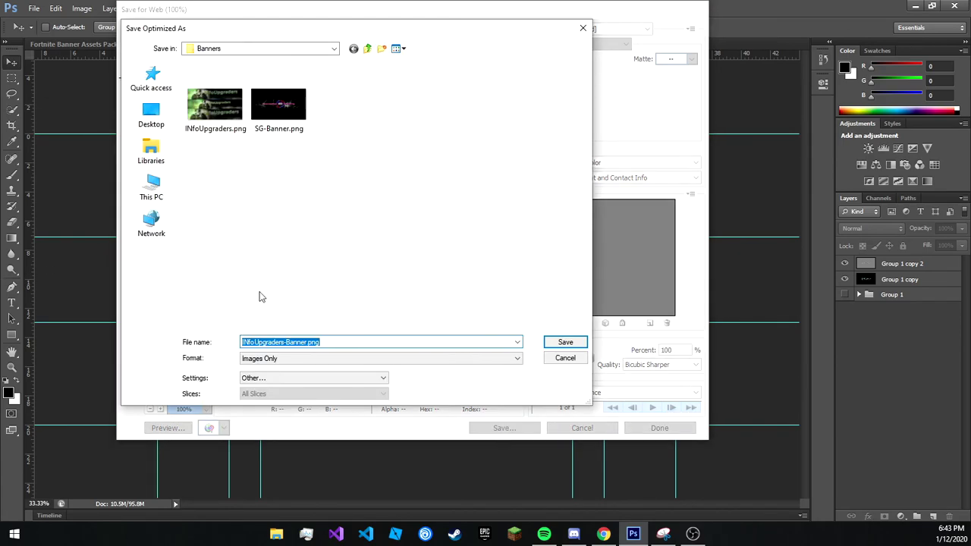
{"action": "left_click", "coordinate": [564, 342]}
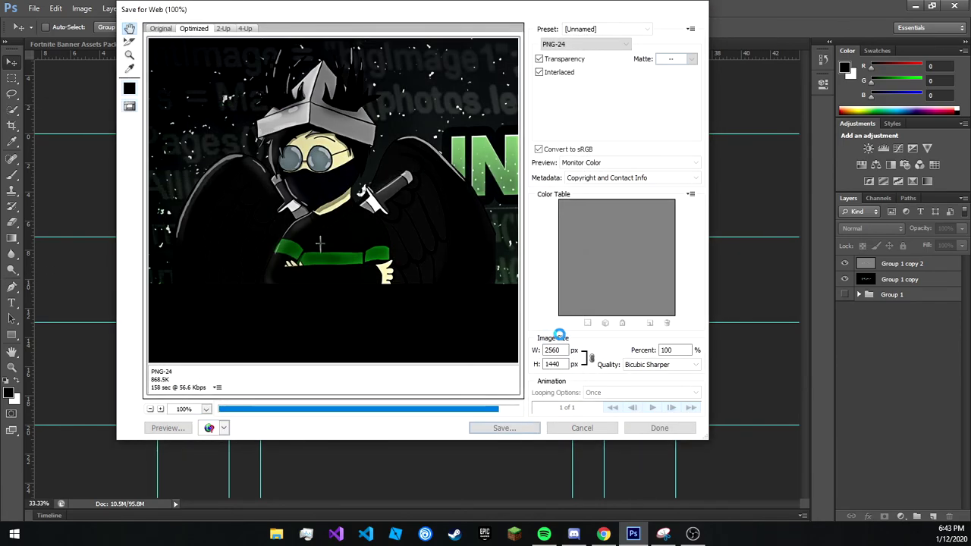